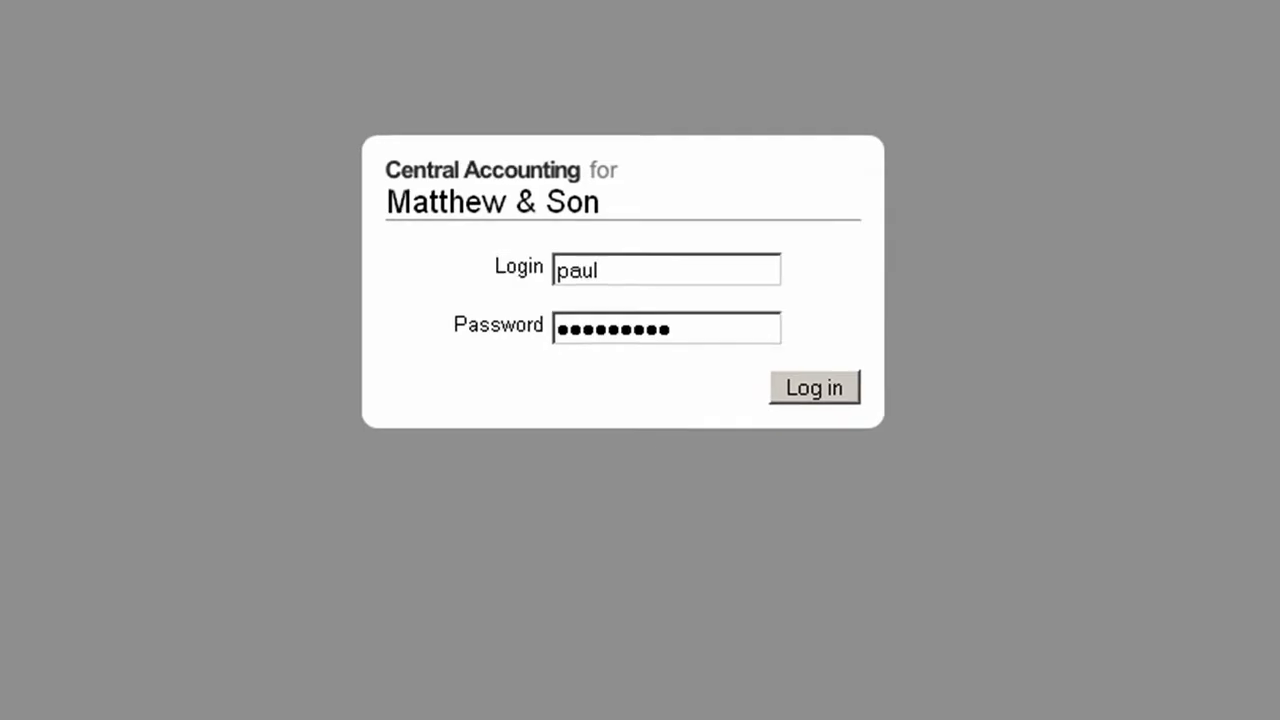
# Log in and start a new quote for the customer Aztech Engineering, with the description Crimping Line.
pyautogui.click(887, 490)
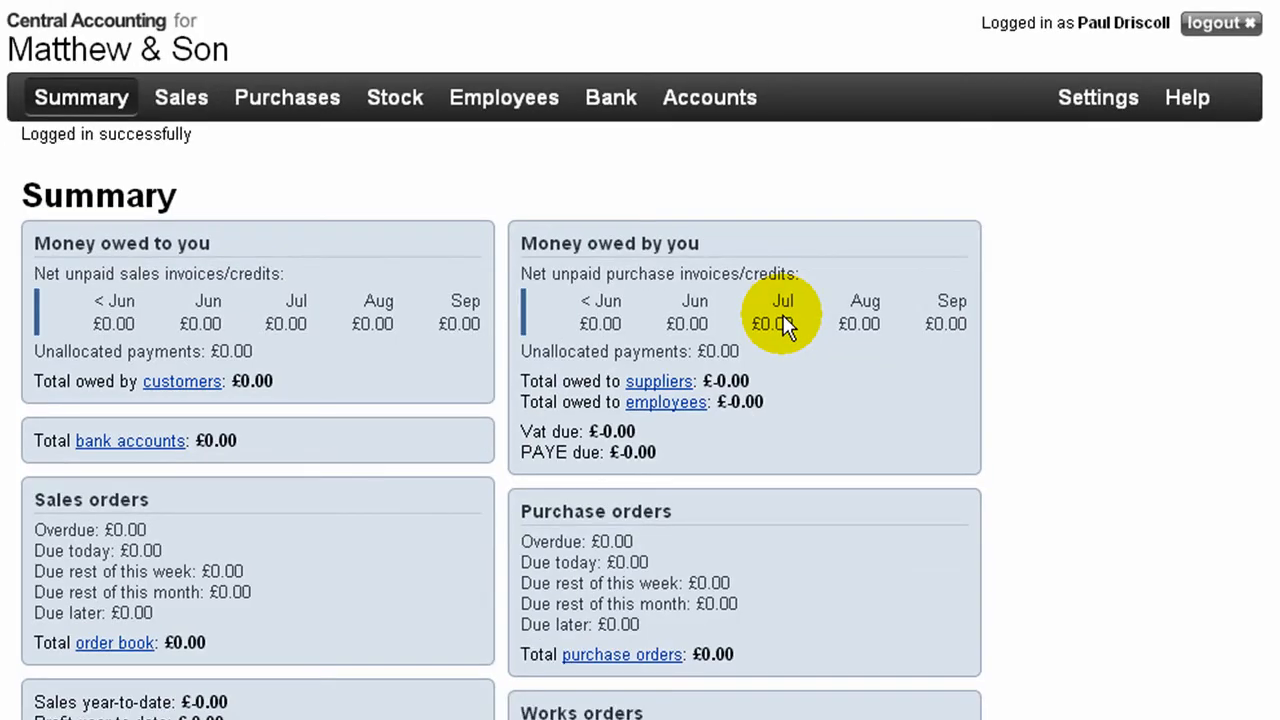
pyautogui.moveTo(185, 100)
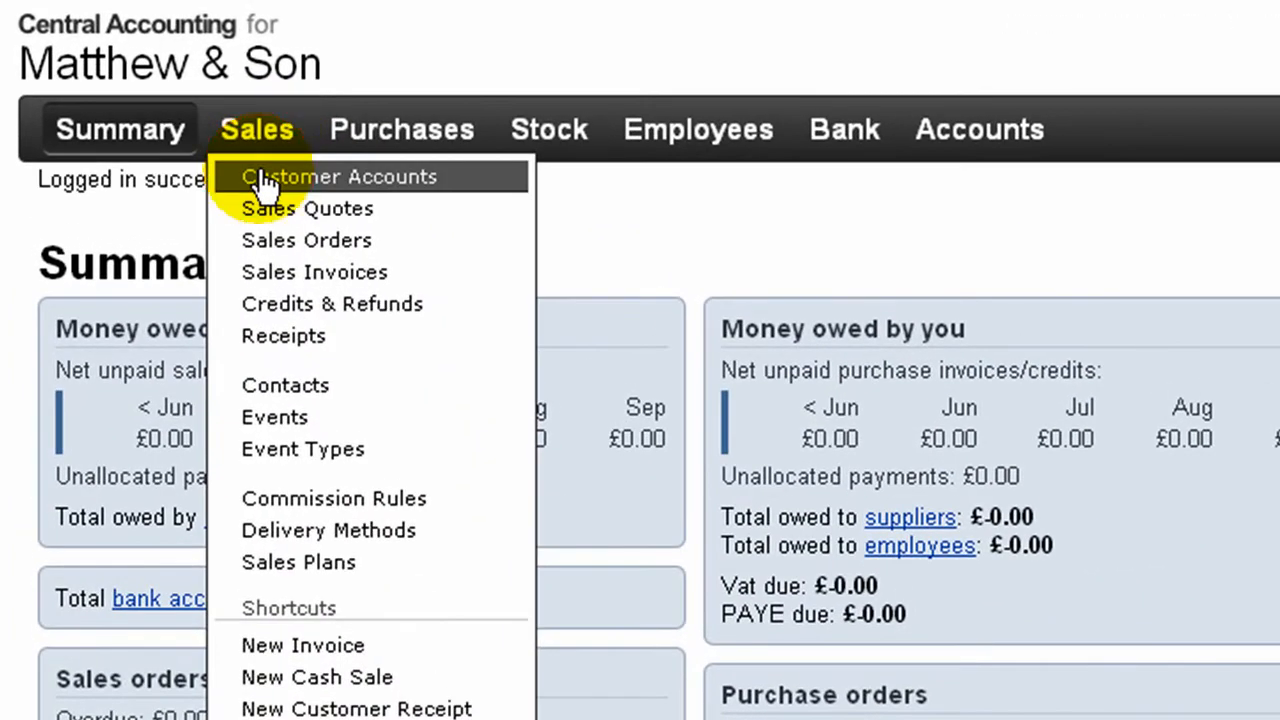
pyautogui.click(265, 180)
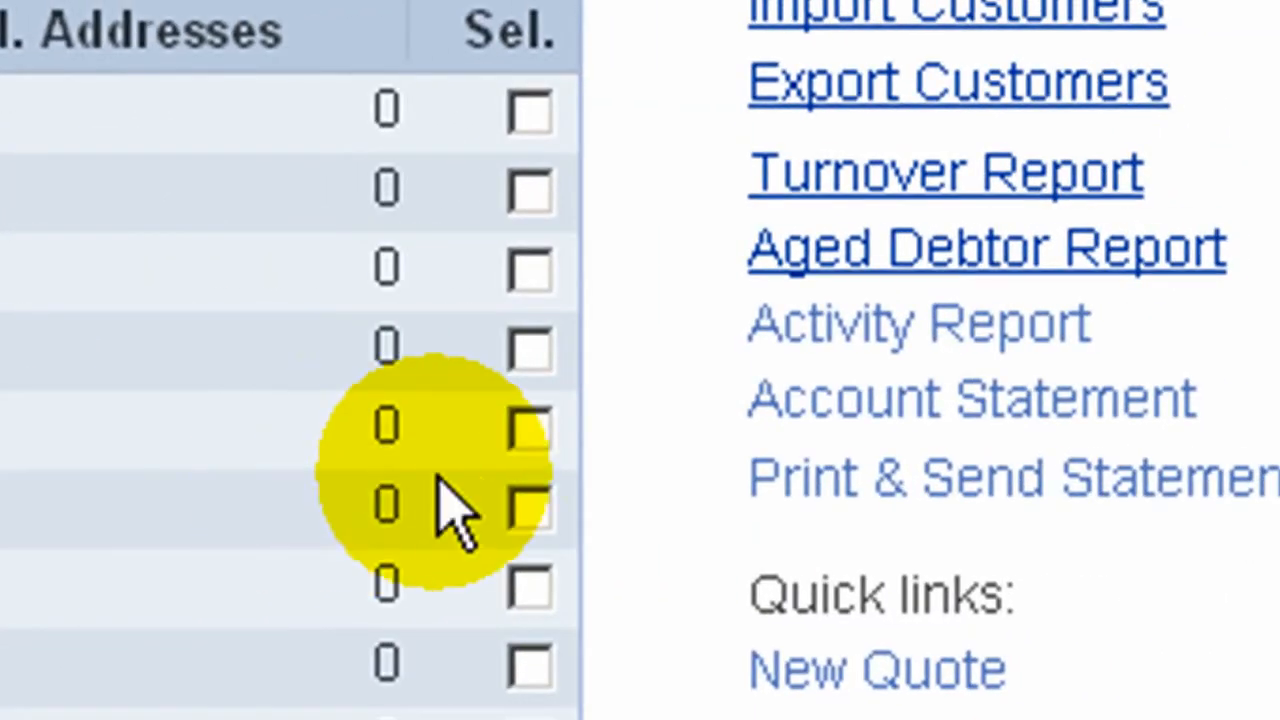
pyautogui.click(520, 432)
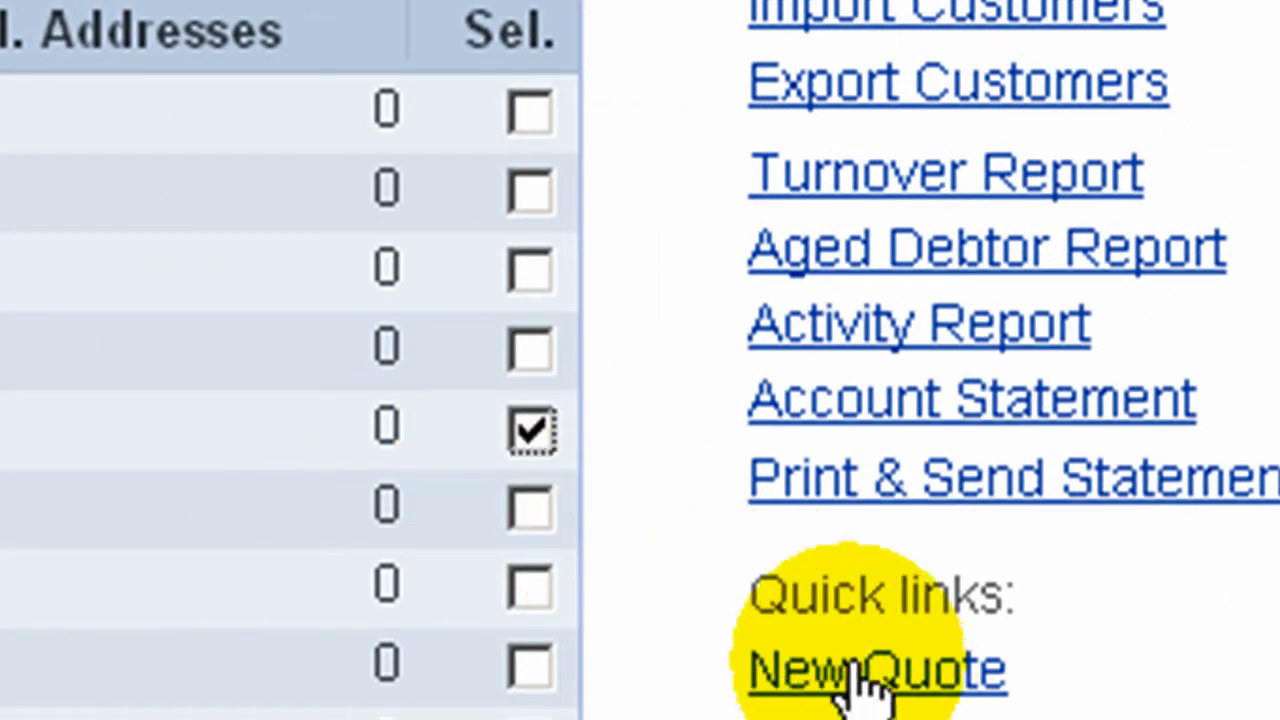
pyautogui.click(857, 665)
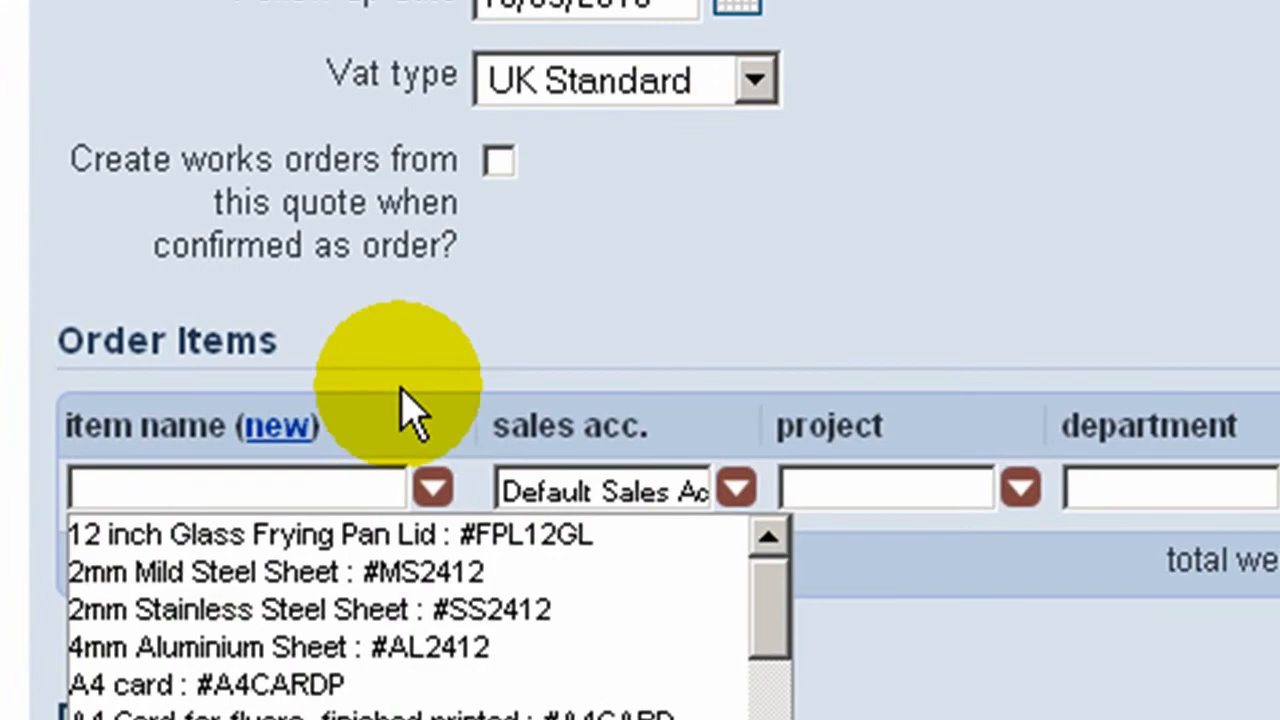
# Start a new order item of type Stock Item with stock code AZCRIMP and the name Aztech Crimping Line.
pyautogui.click(278, 425)
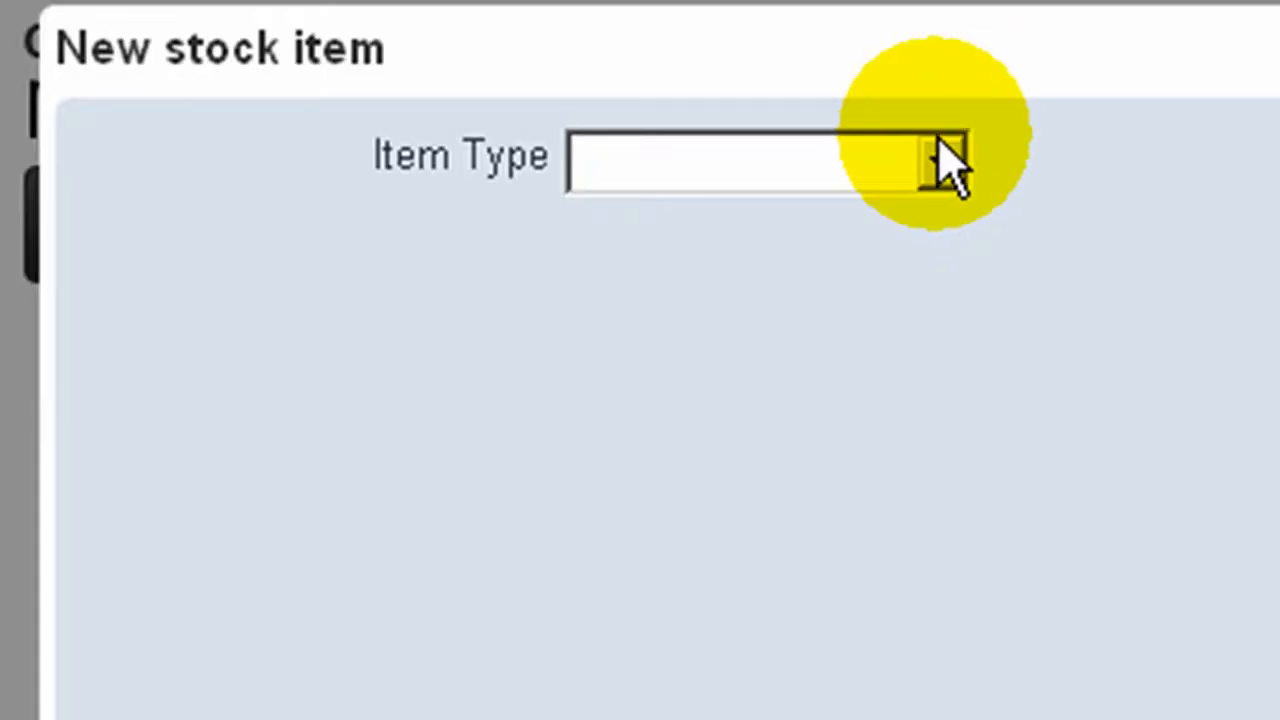
pyautogui.click(915, 160)
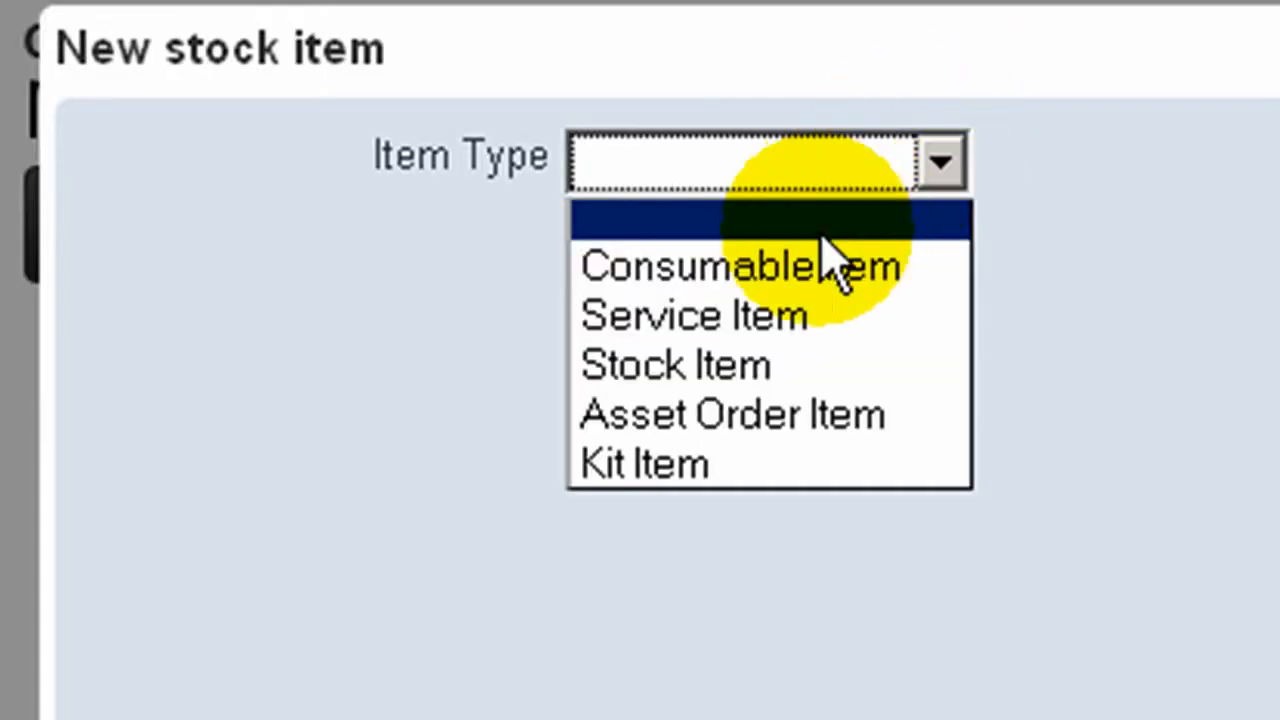
pyautogui.click(722, 372)
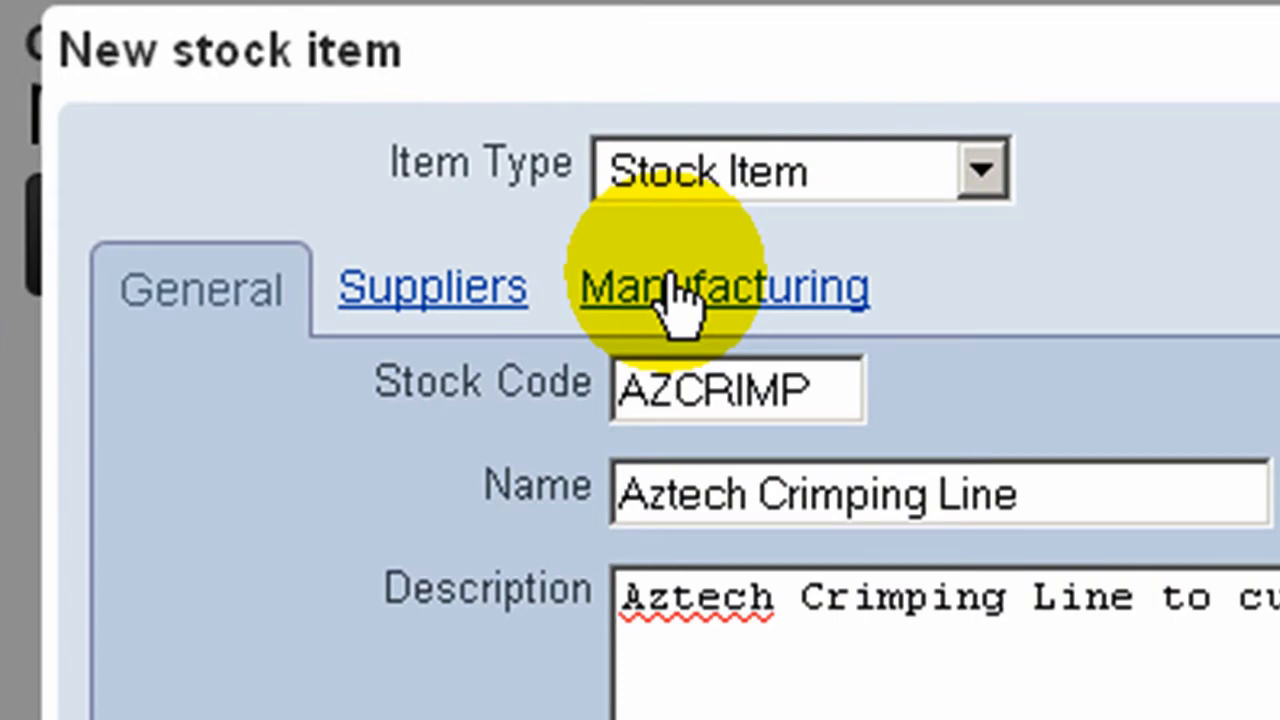
# Add a manufacturing process routing to the stock item for Designer B with a process time of 1440 minutes.
pyautogui.click(680, 300)
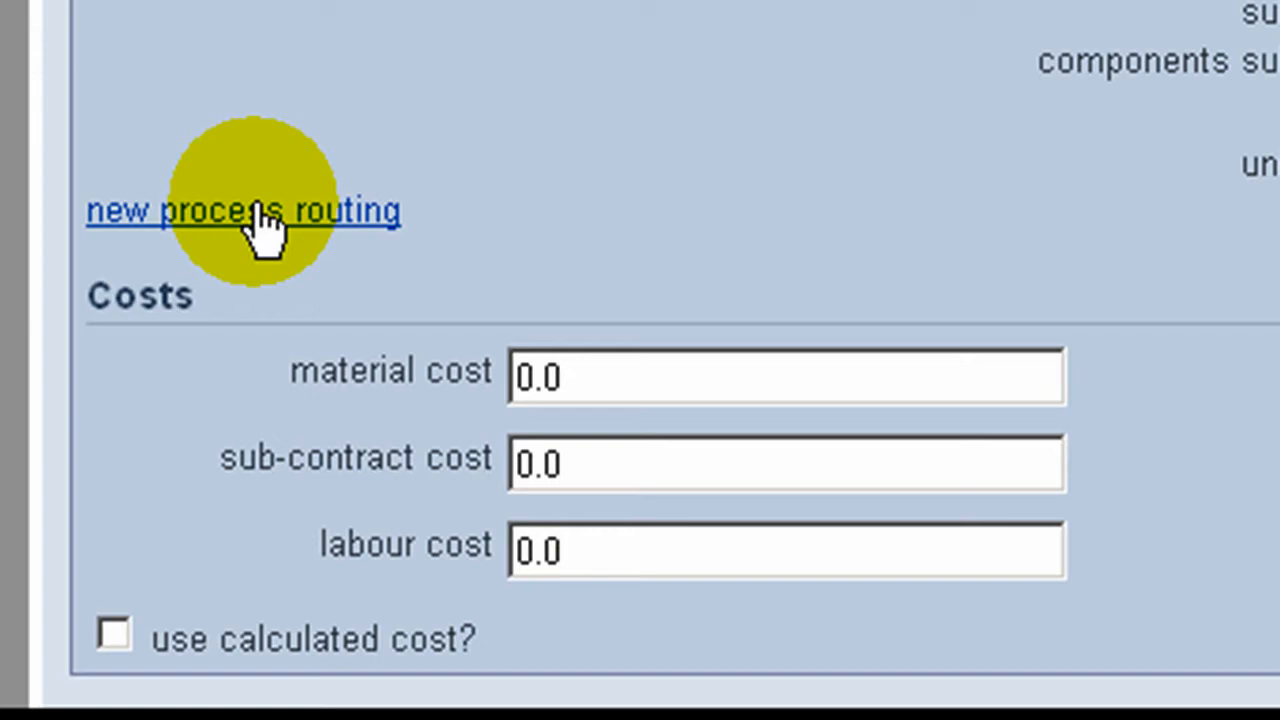
pyautogui.click(262, 228)
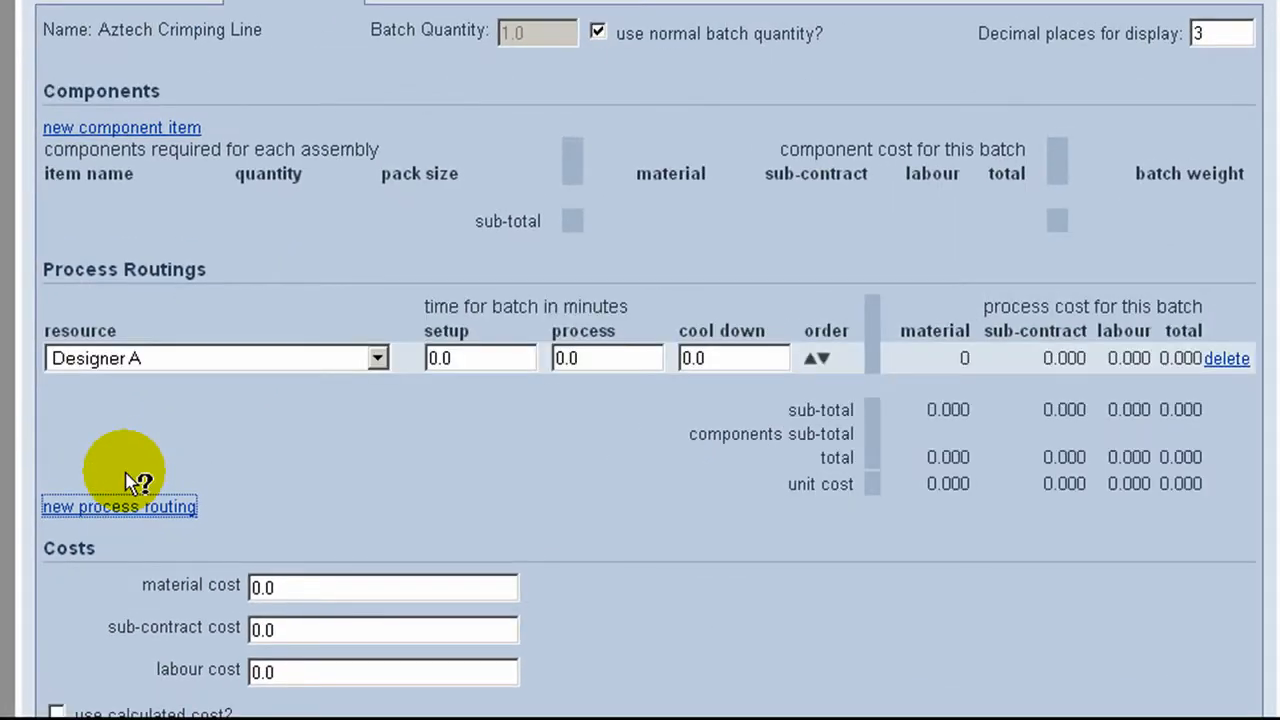
pyautogui.click(179, 358)
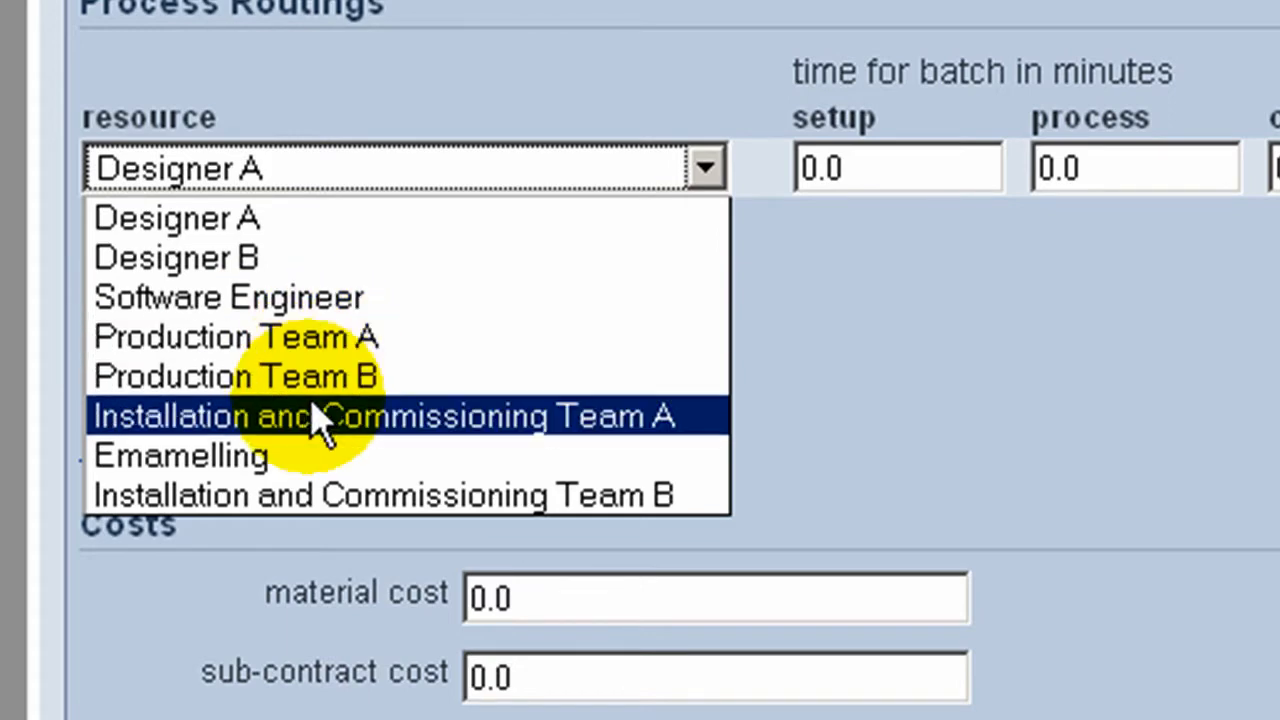
pyautogui.click(280, 262)
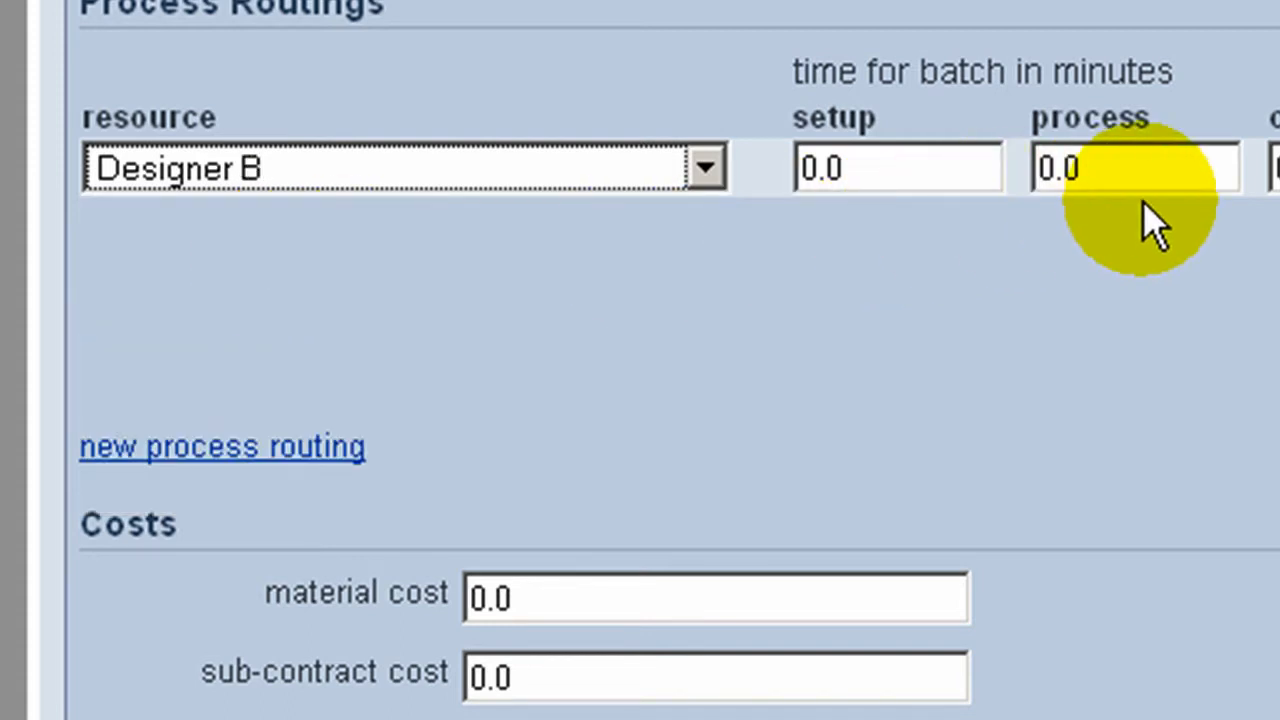
pyautogui.press('Tab')
pyautogui.press('Tab')
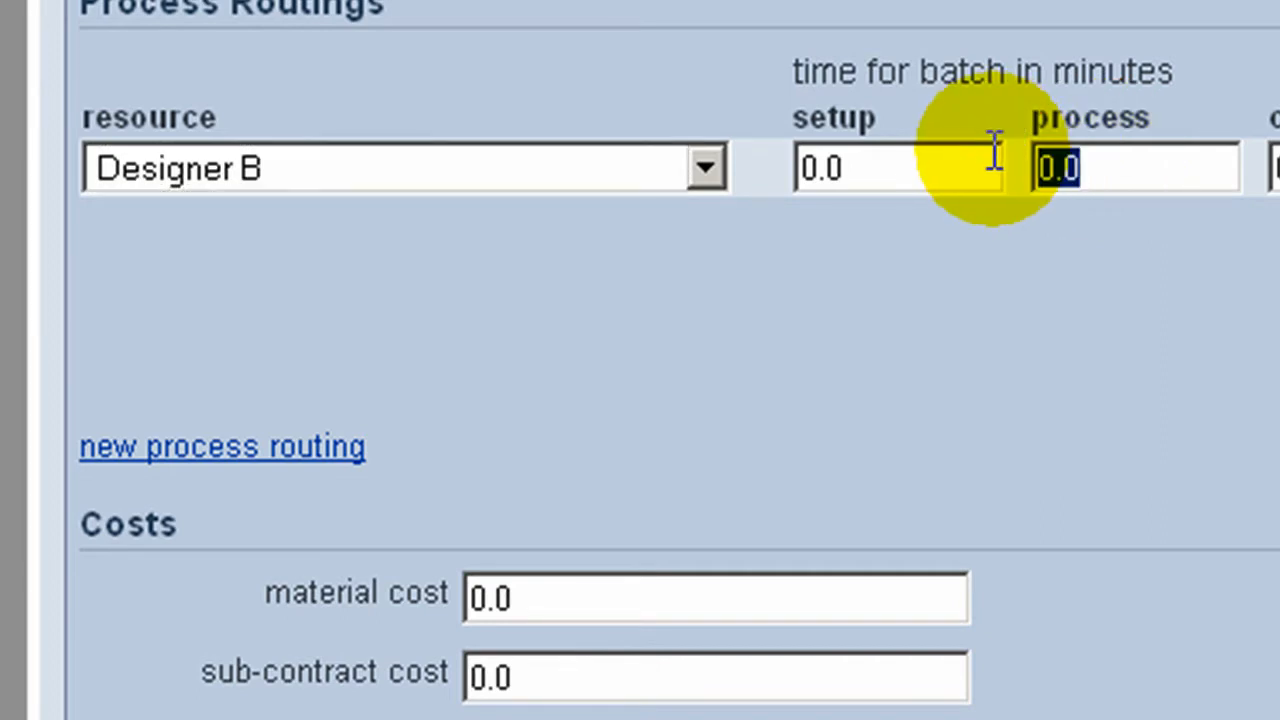
pyautogui.write('1')
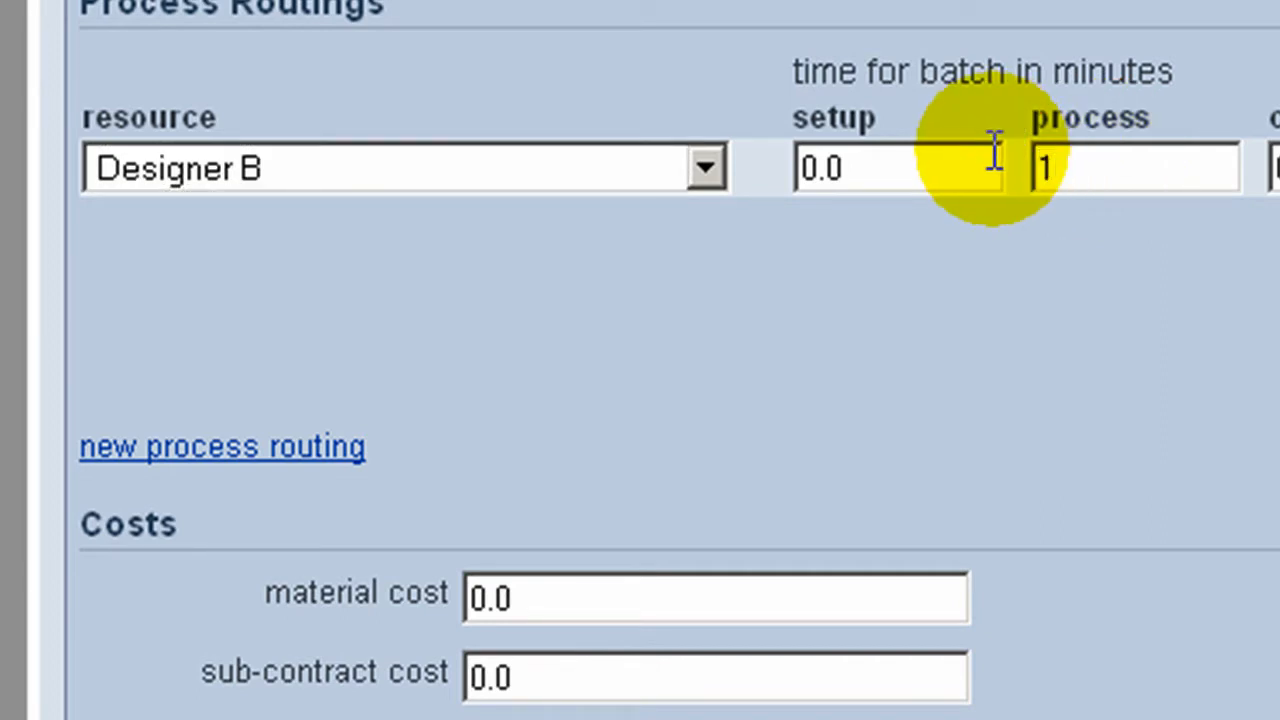
pyautogui.write('440')
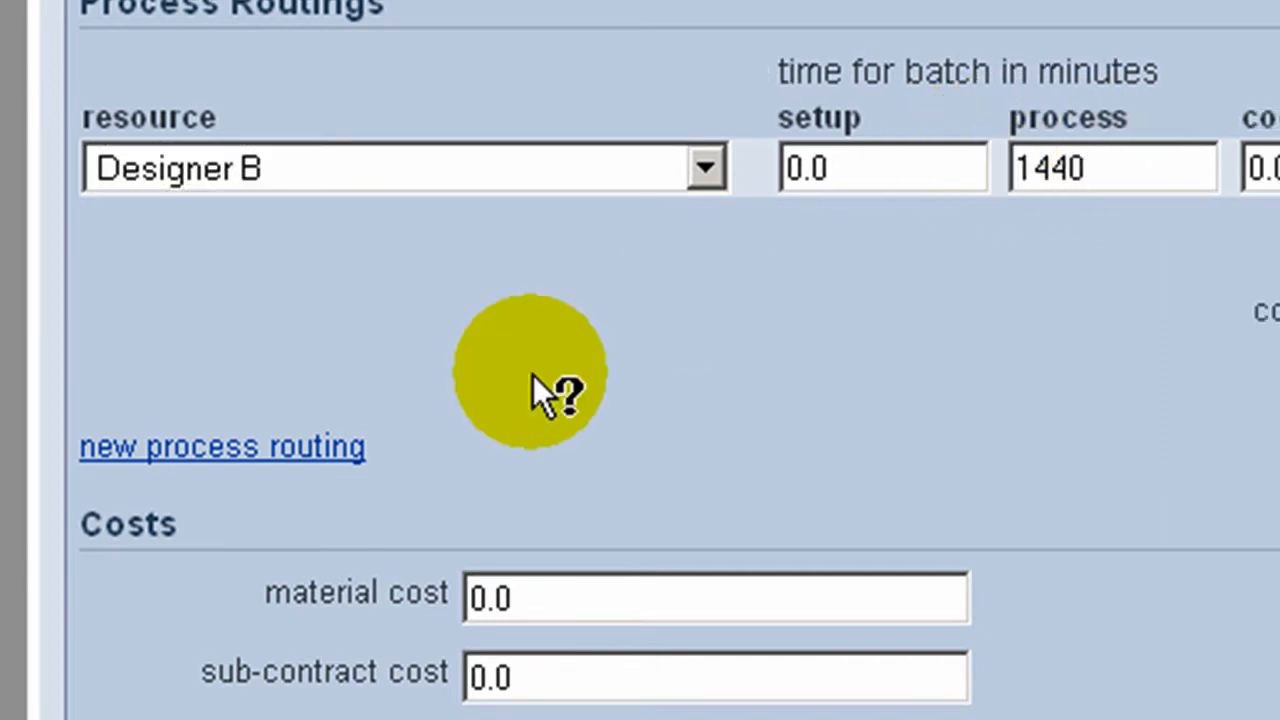
# Add a second process routing for the Software Engineer with a process time of 1440 minutes.
pyautogui.click(336, 449)
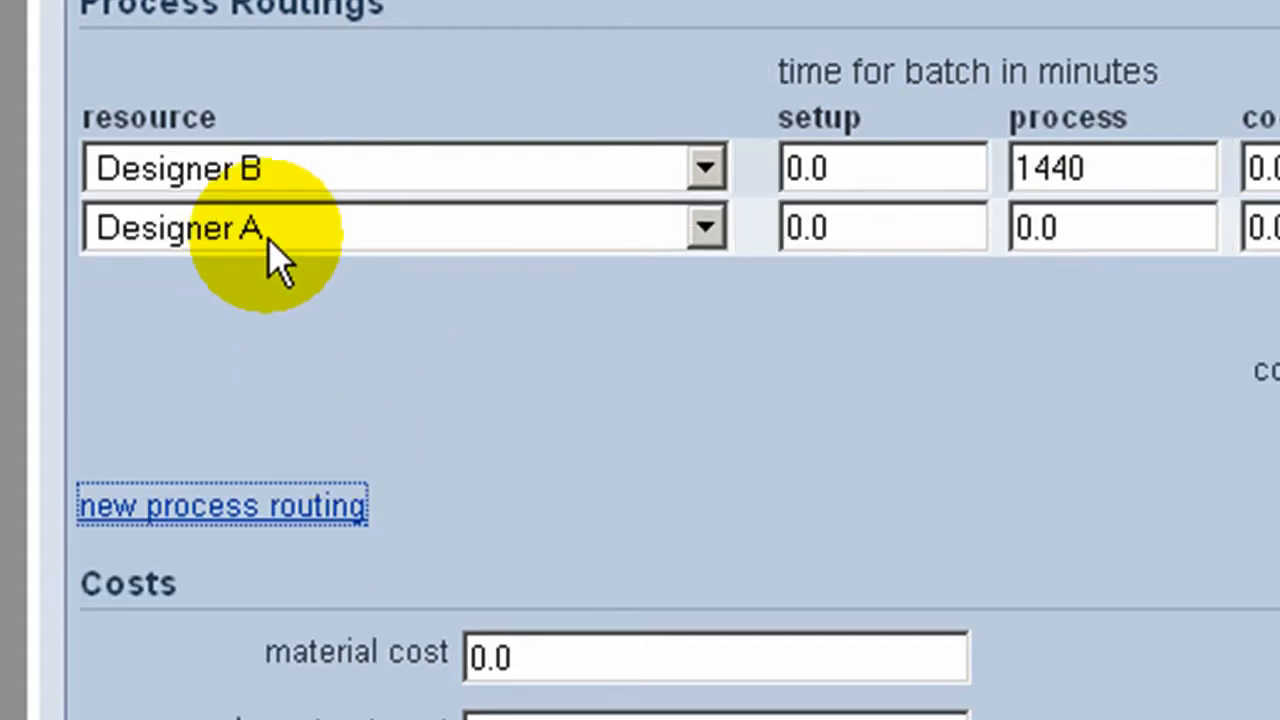
pyautogui.click(268, 238)
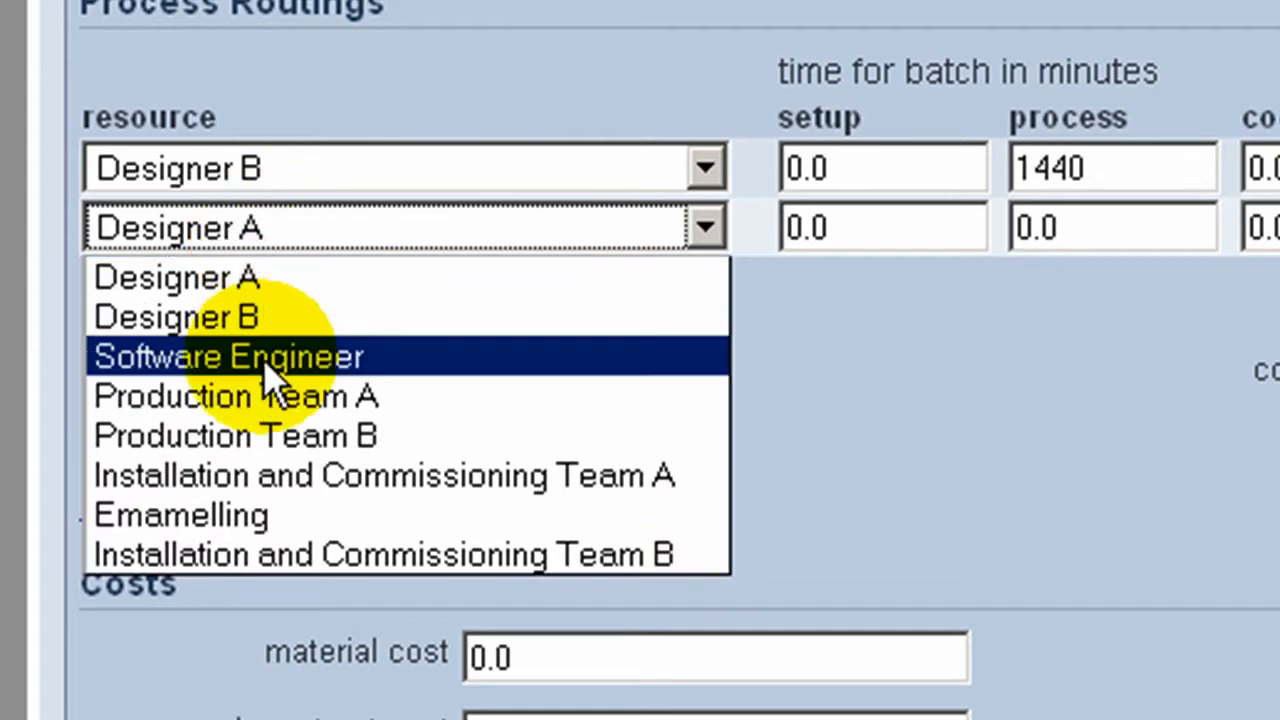
pyautogui.click(272, 358)
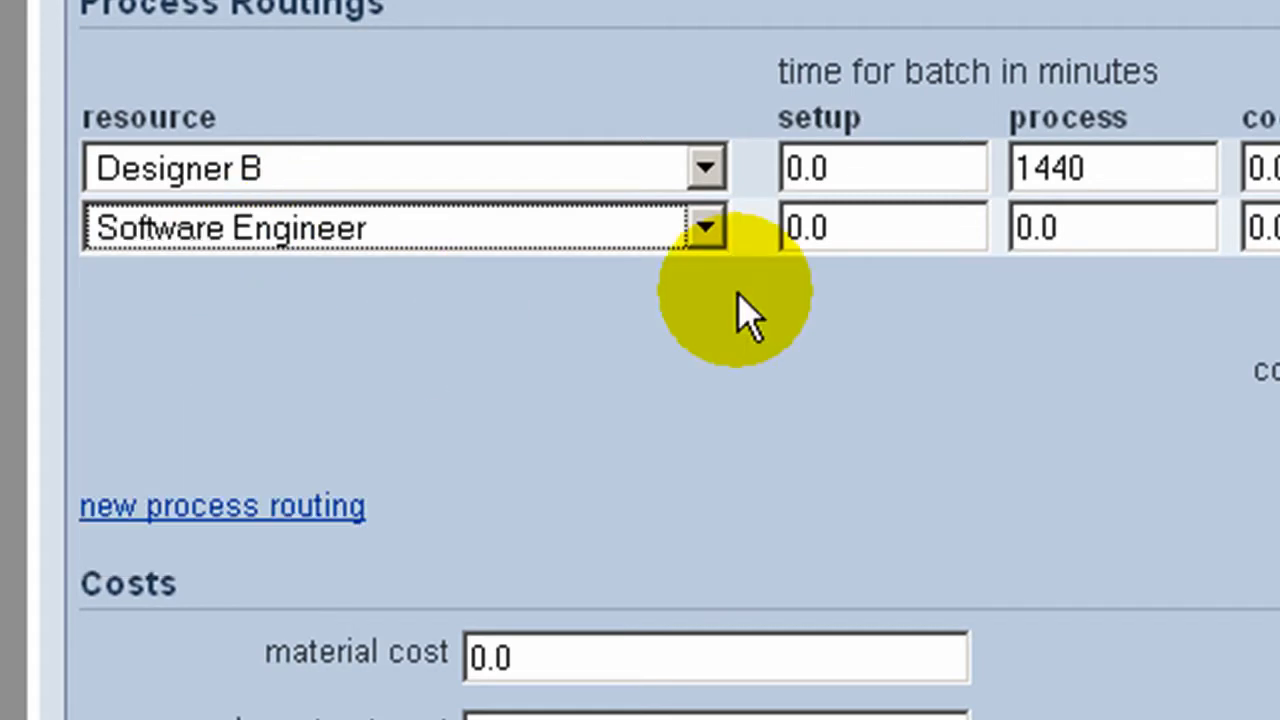
pyautogui.press('Tab')
pyautogui.press('Tab')
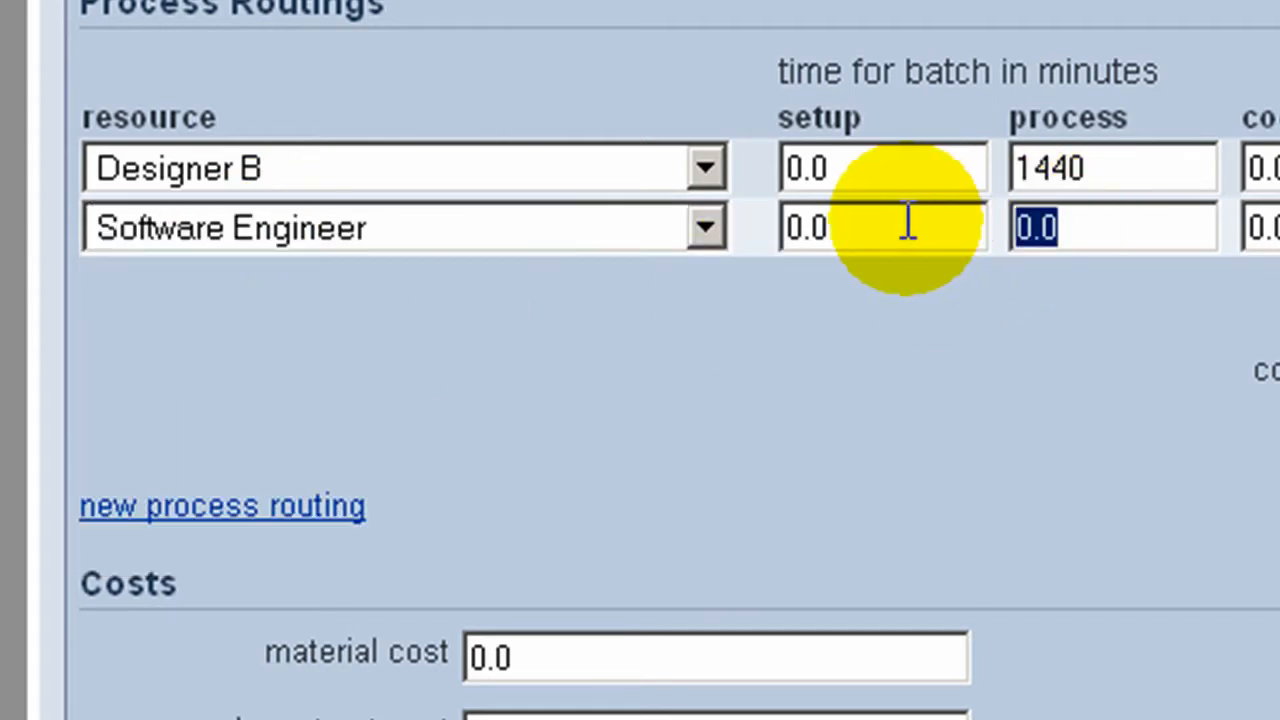
pyautogui.write('1440')
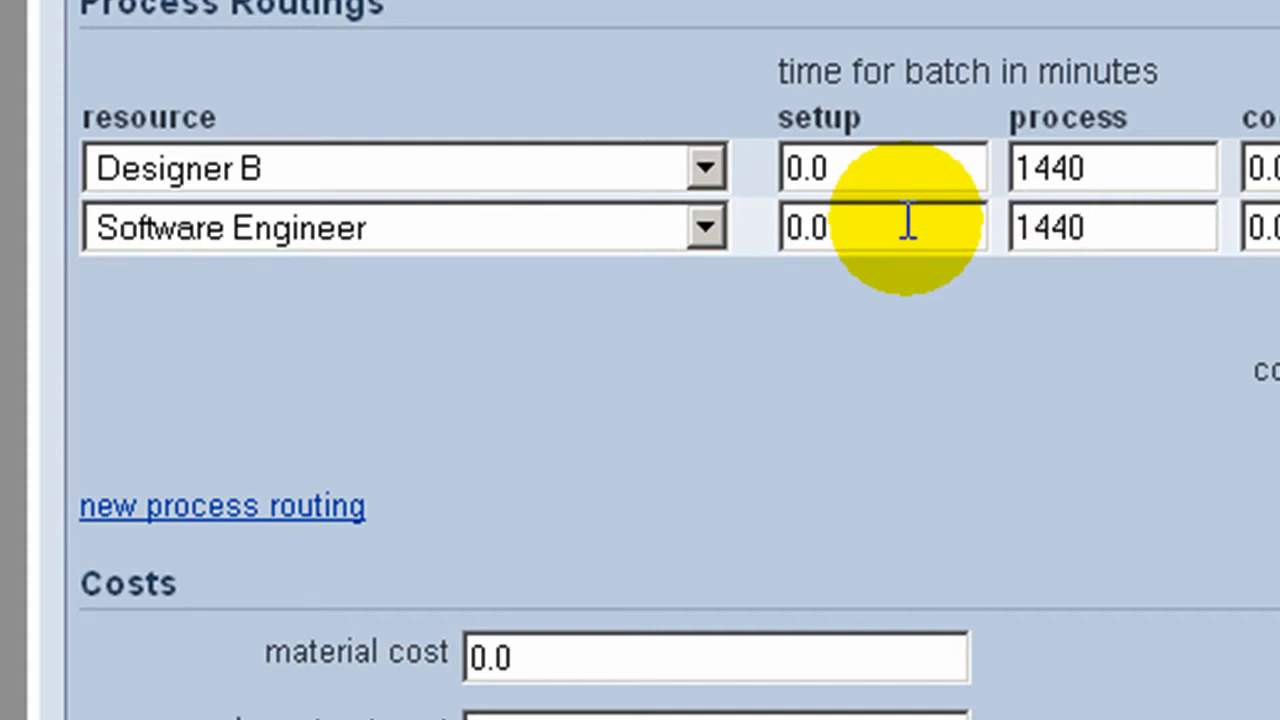
# Add a third process routing for Production Team B with a process time of 2880 minutes.
pyautogui.click(293, 512)
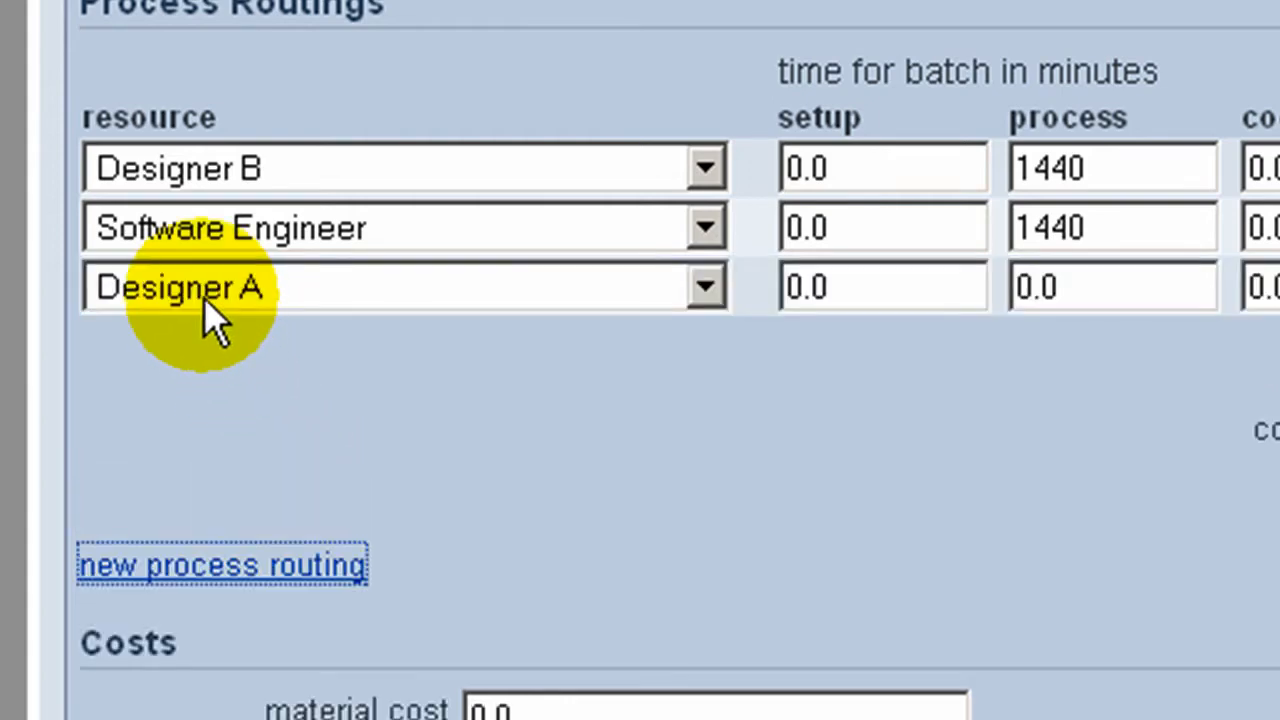
pyautogui.click(205, 300)
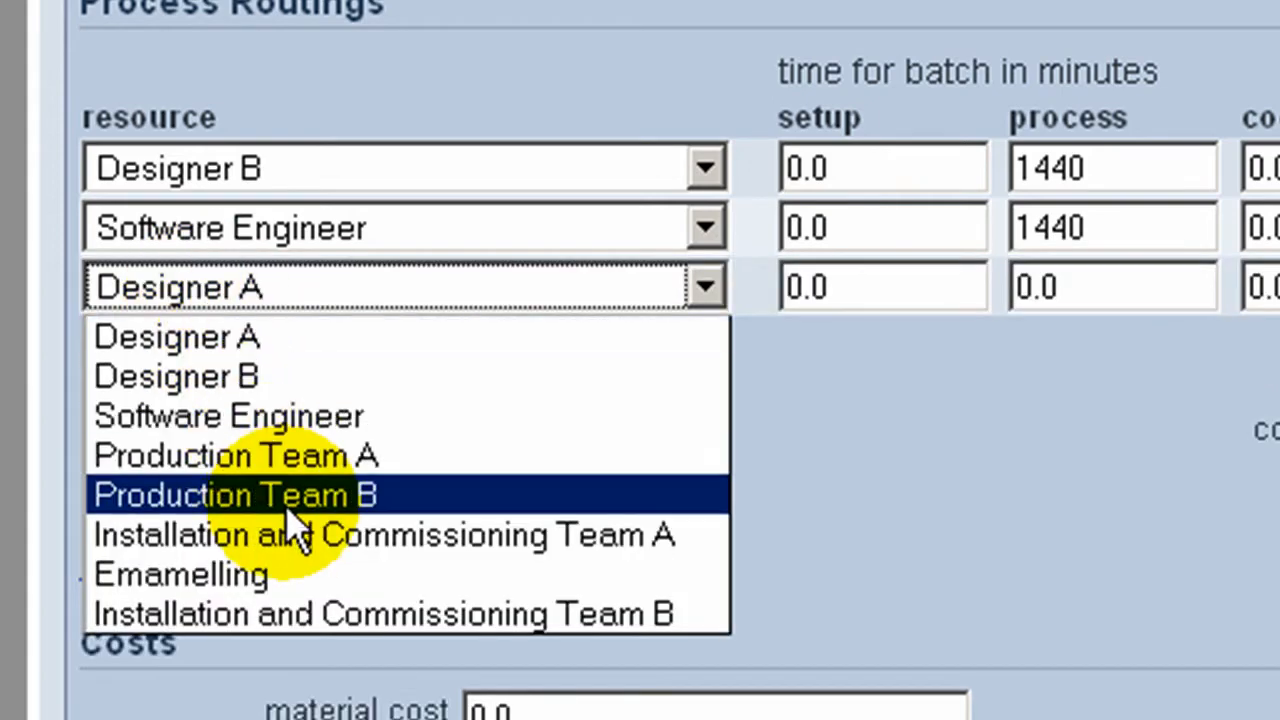
pyautogui.click(630, 495)
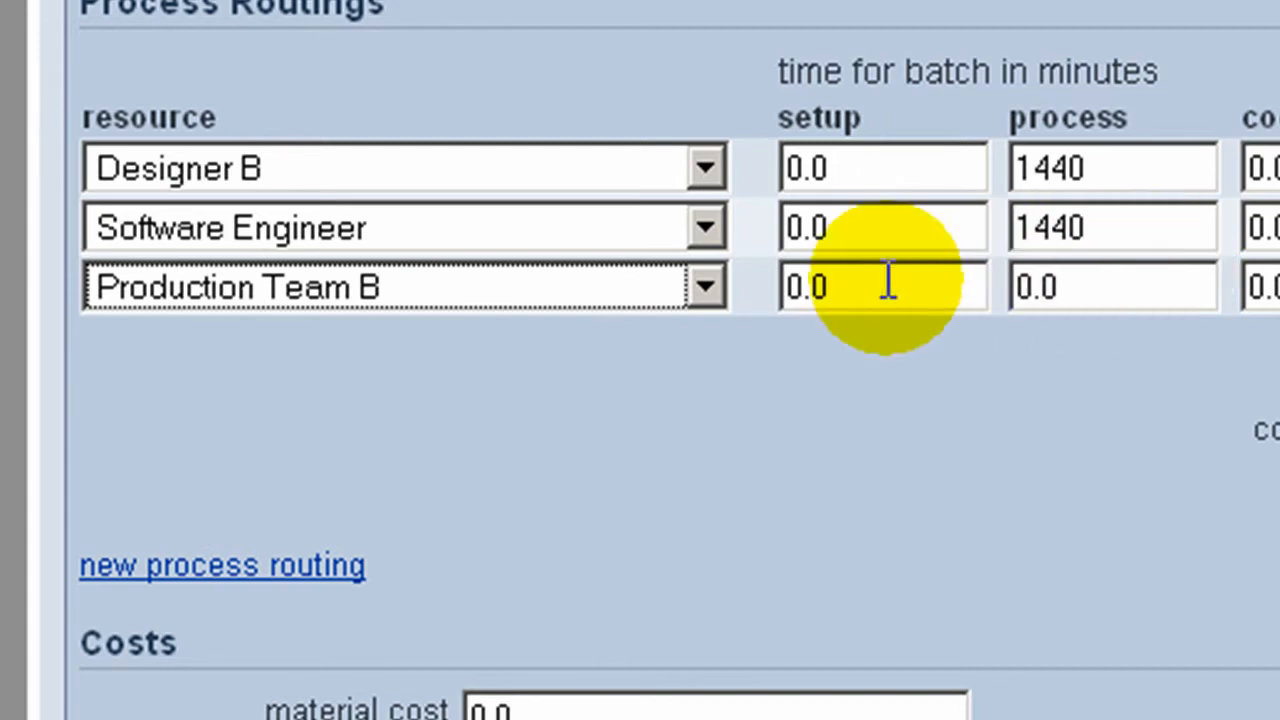
pyautogui.press('Tab')
pyautogui.press('Tab')
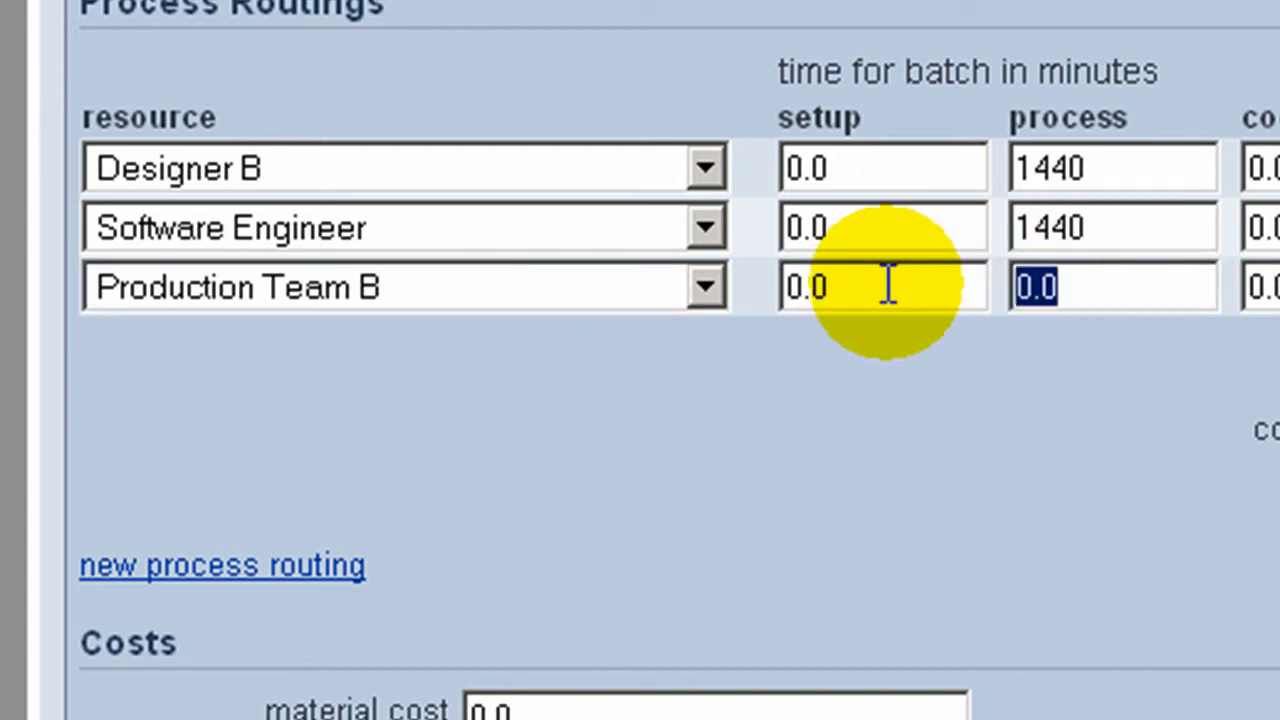
pyautogui.write('288')
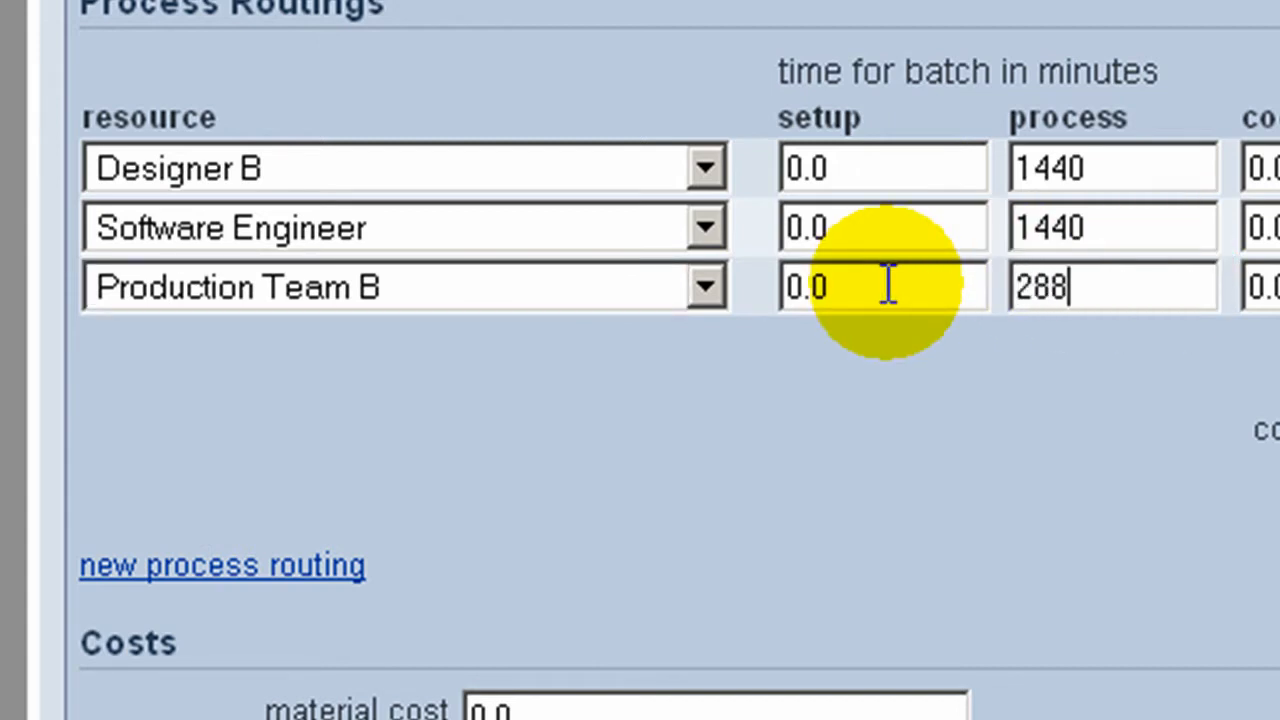
pyautogui.write('0')
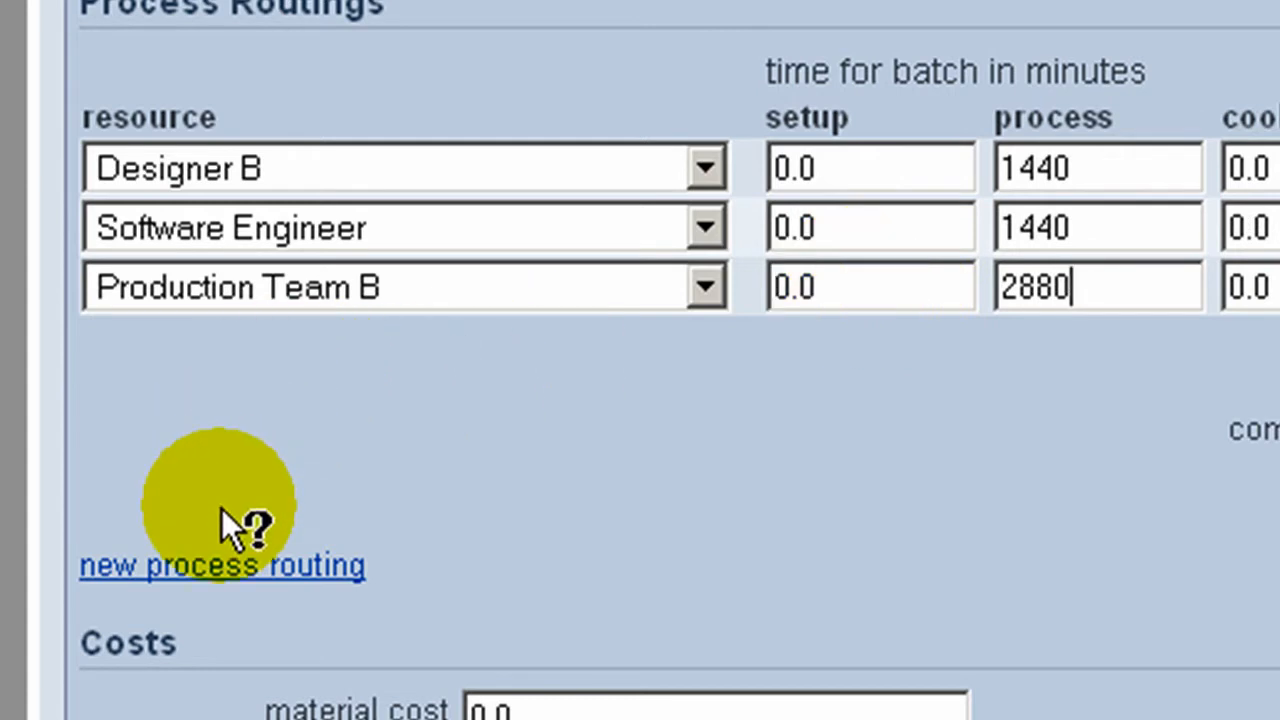
# Add a process routing for Installation and Commissioning Team A with a process time of 960 minutes, and create the stock item.
pyautogui.click(230, 562)
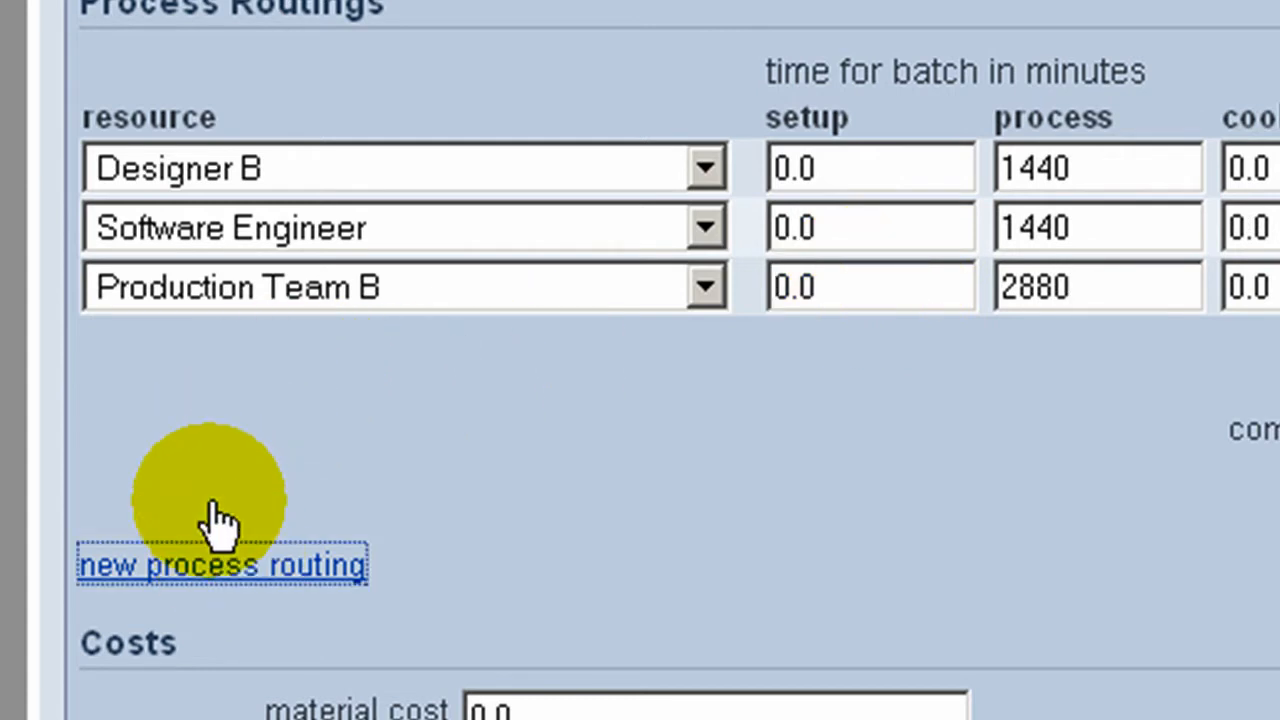
pyautogui.click(180, 355)
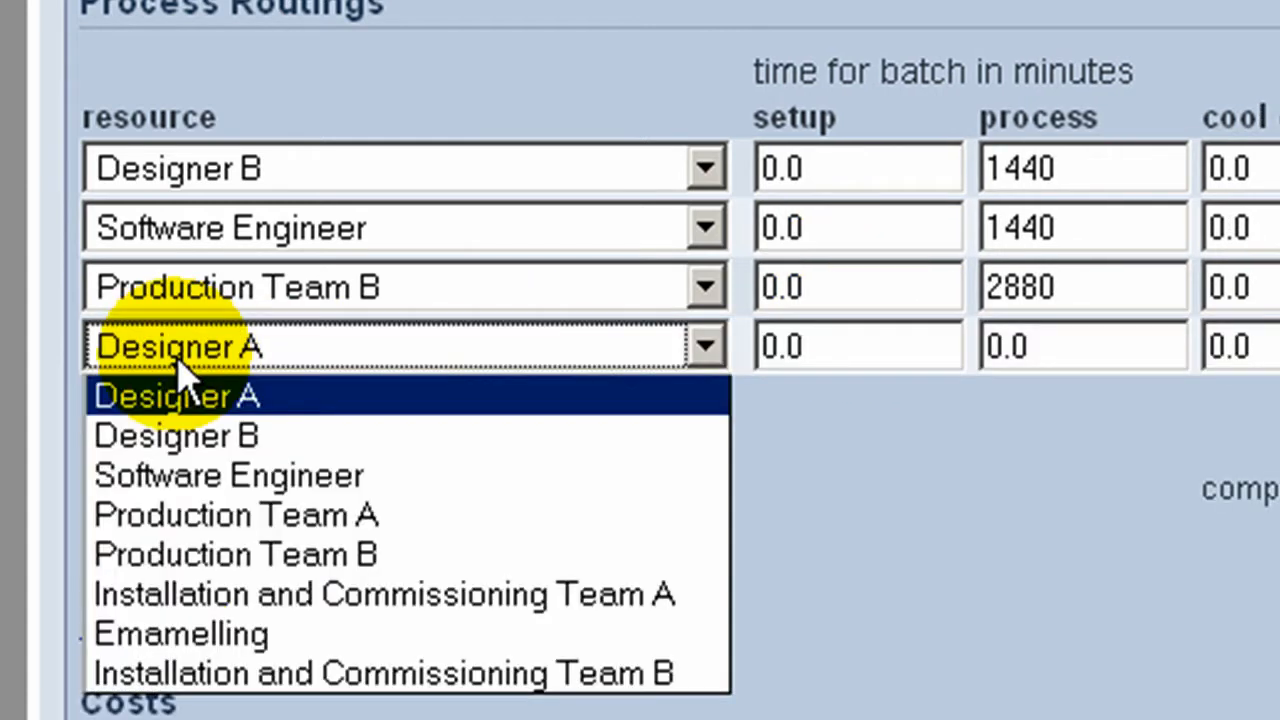
pyautogui.click(300, 600)
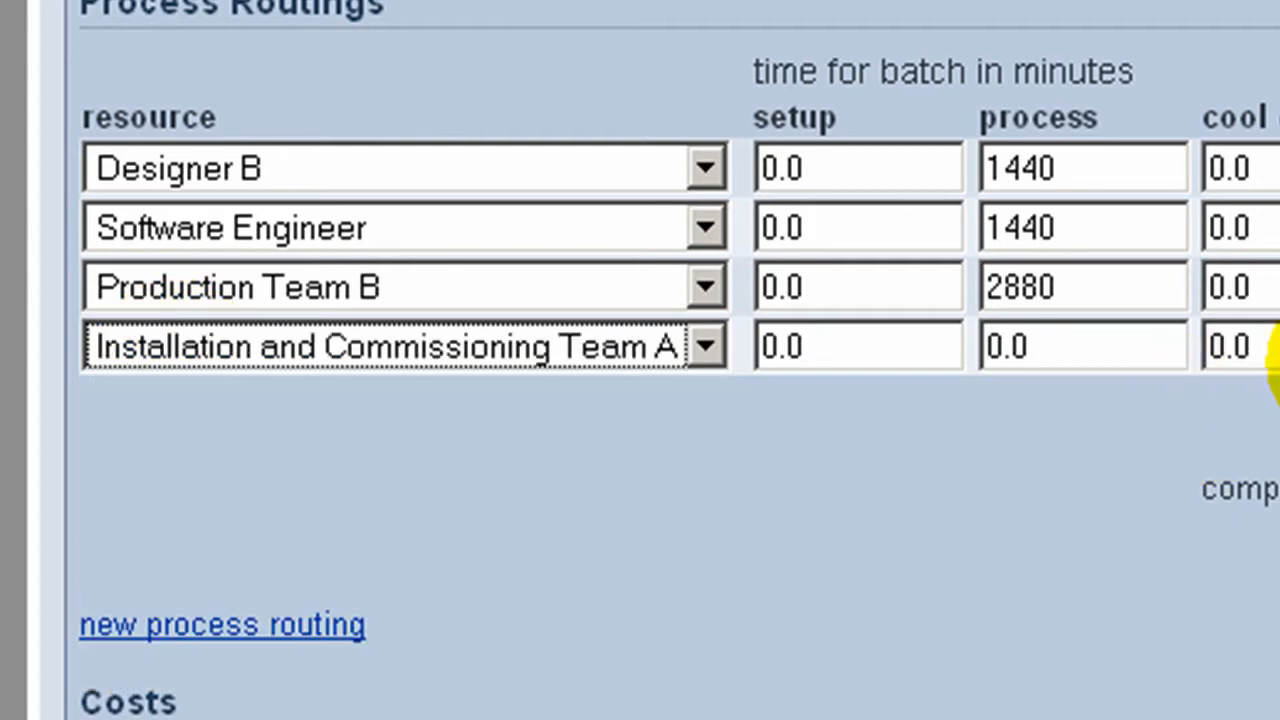
pyautogui.press('Tab')
pyautogui.press('Tab')
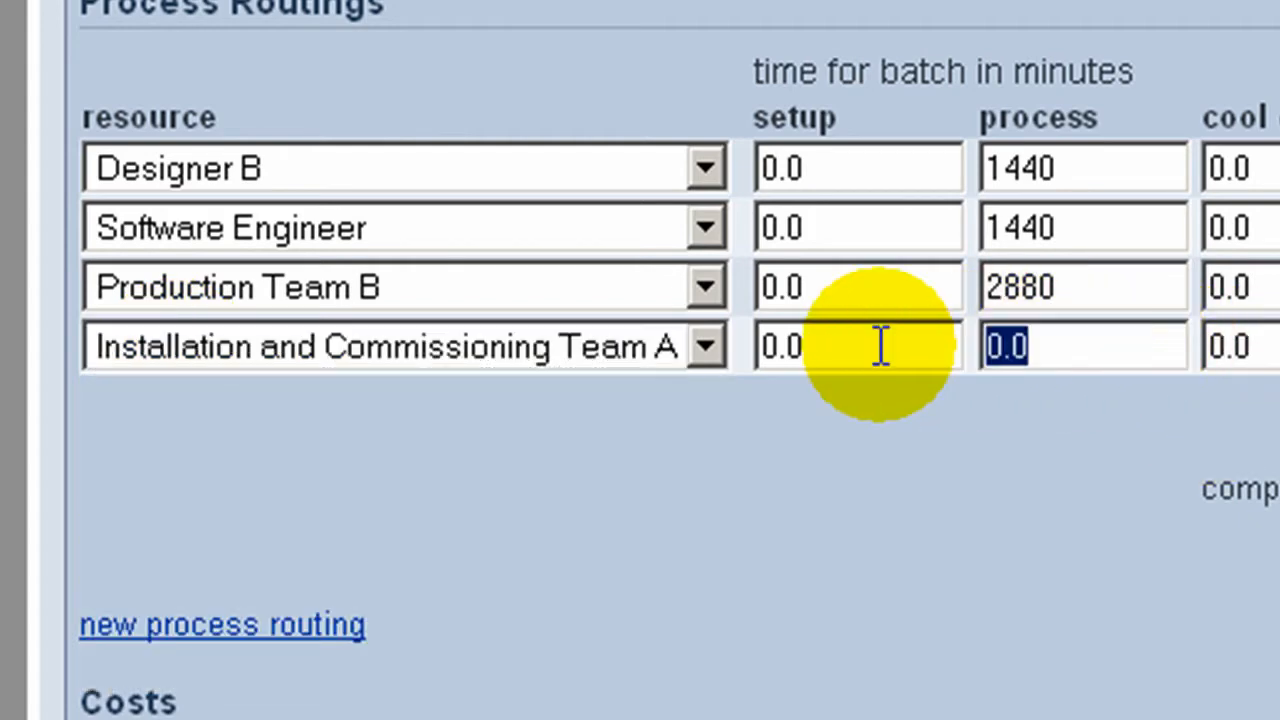
pyautogui.write('960')
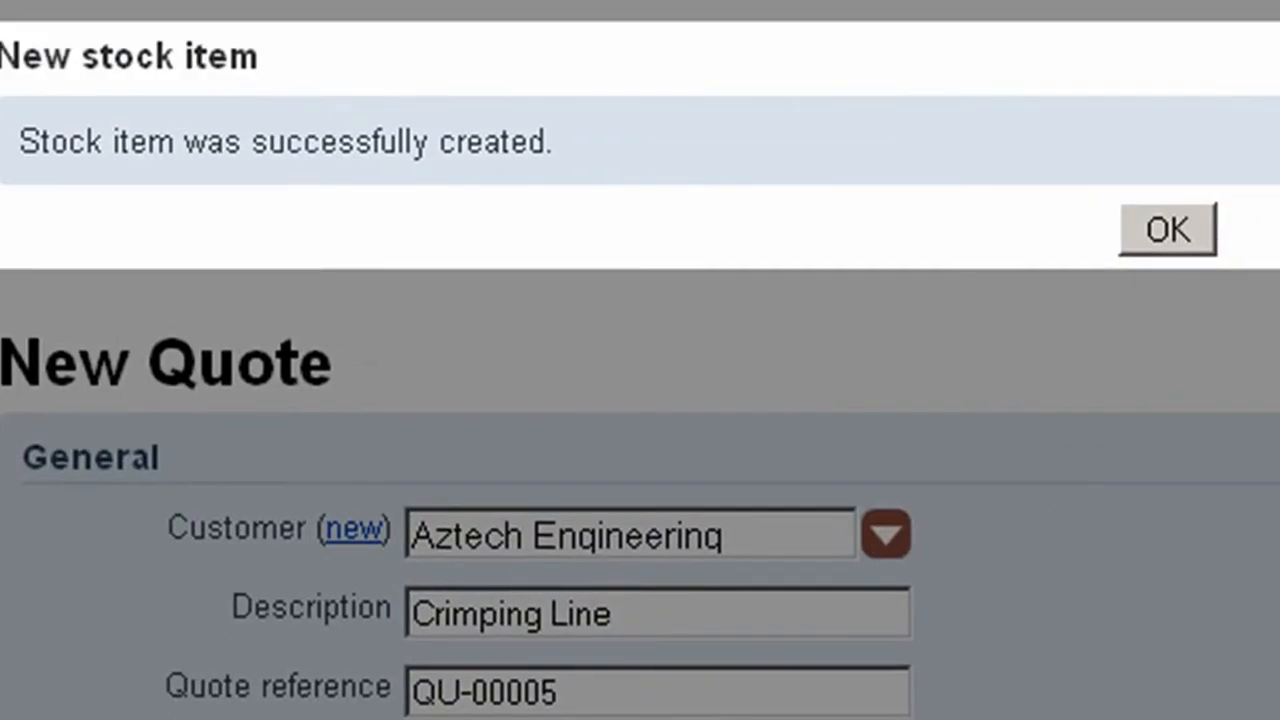
pyautogui.click(1165, 240)
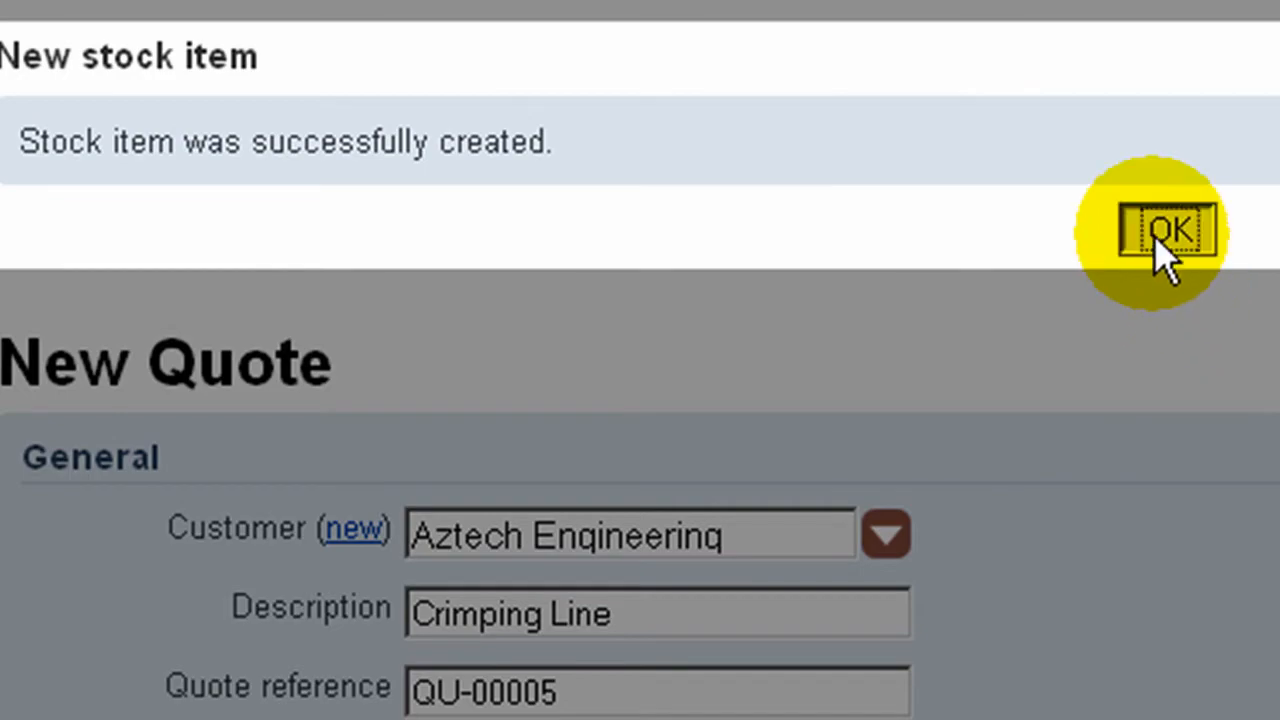
# Find the new crimping line stock item by "crimp" and add it to the quote's order items.
pyautogui.click(62, 608)
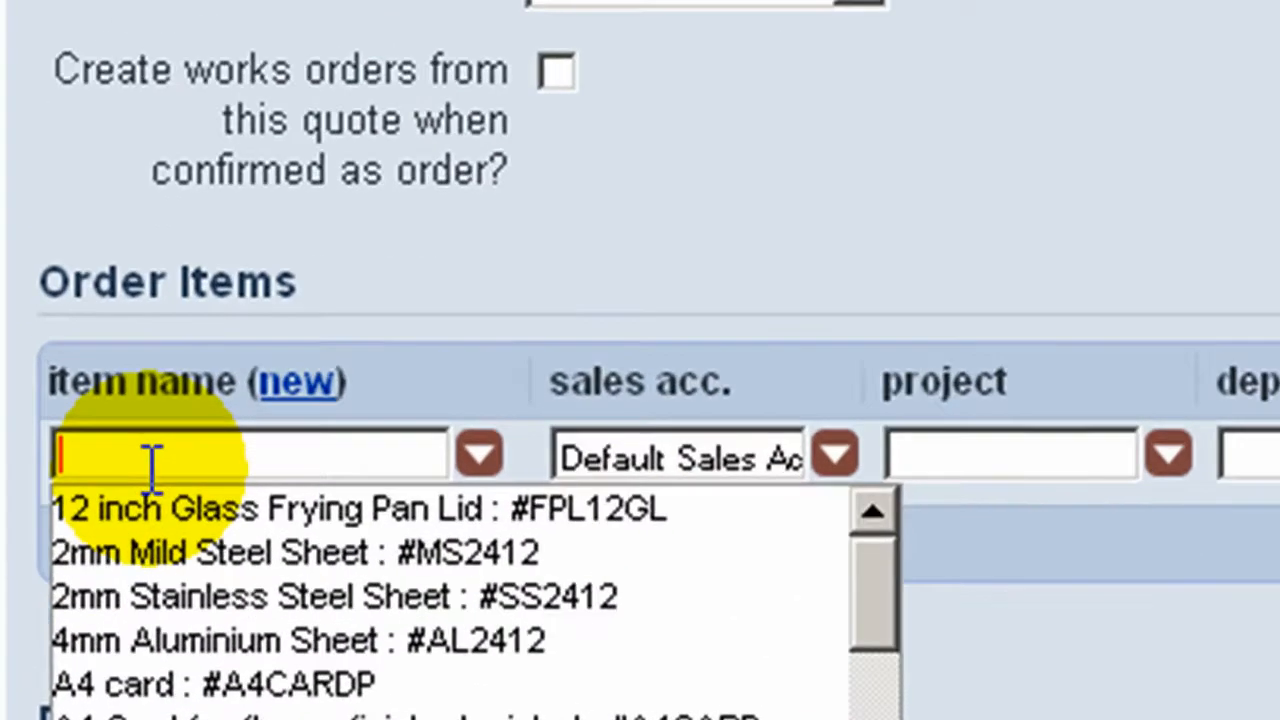
pyautogui.write('ch Cr')
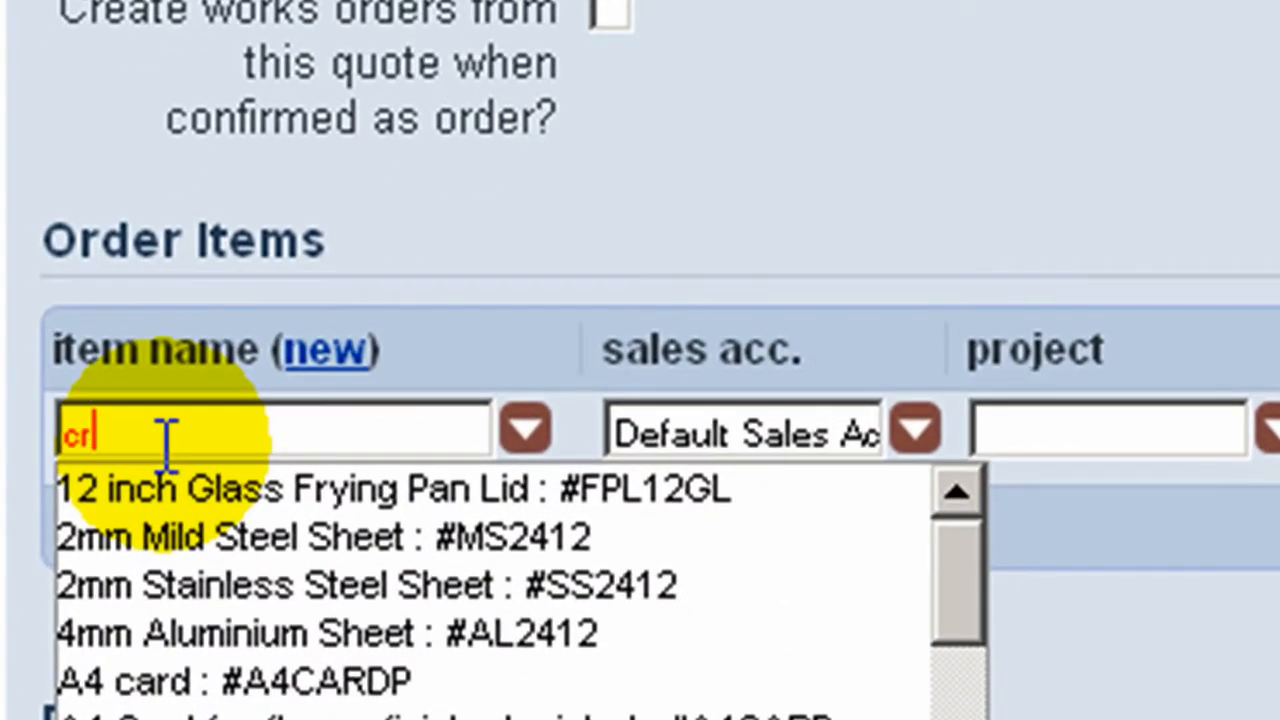
pyautogui.write('imp')
pyautogui.click(250, 495)
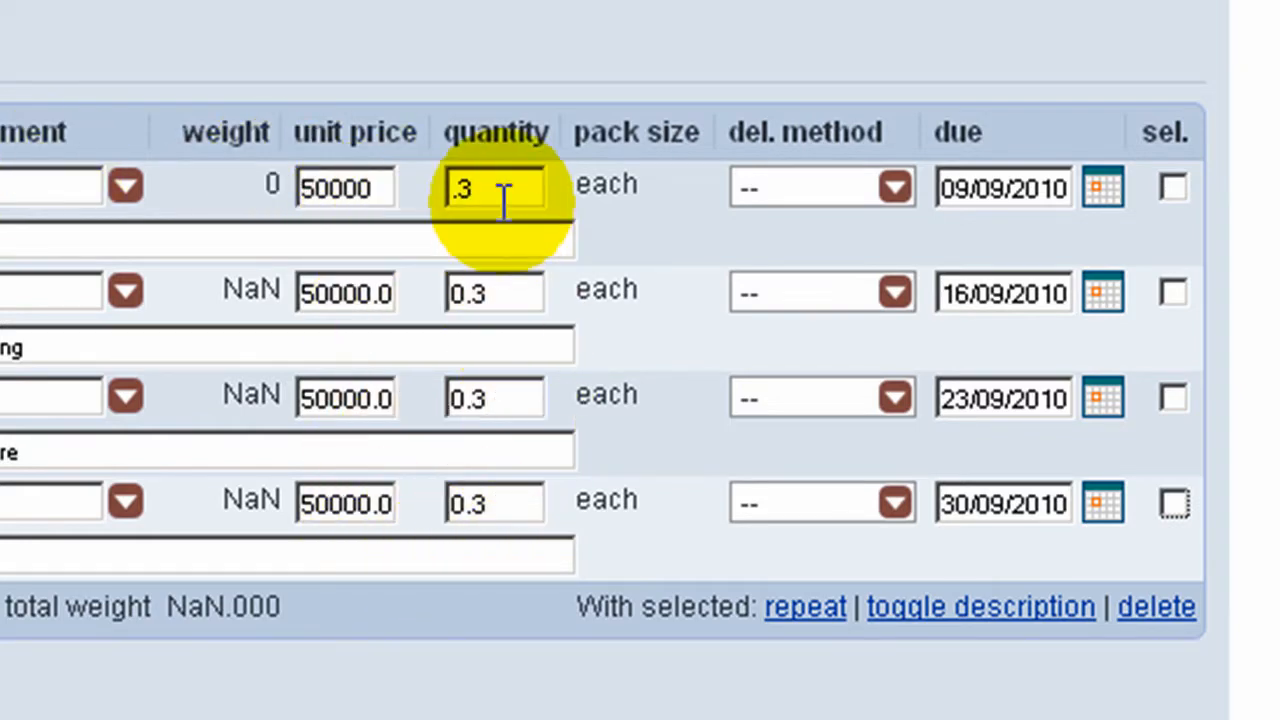
# Save and send the crimping line quote with its four staged lines, and confirm it as a sales order.
pyautogui.moveTo(498, 195)
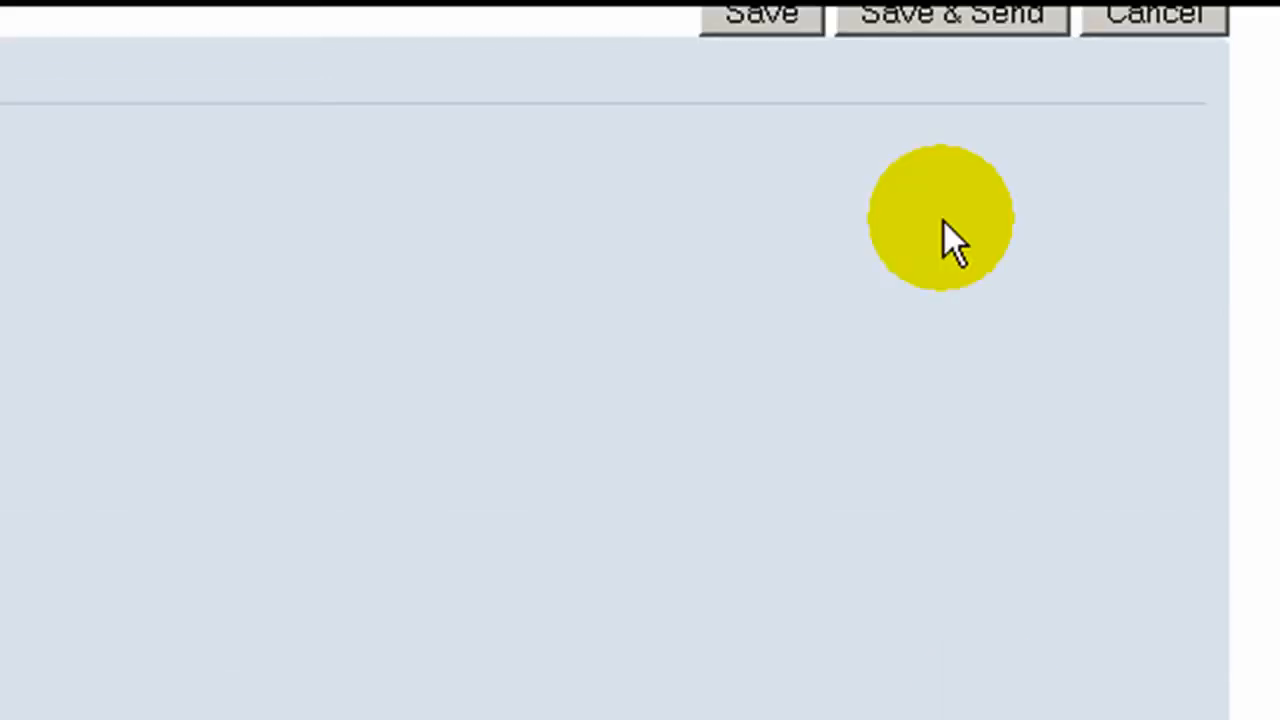
pyautogui.click(956, 21)
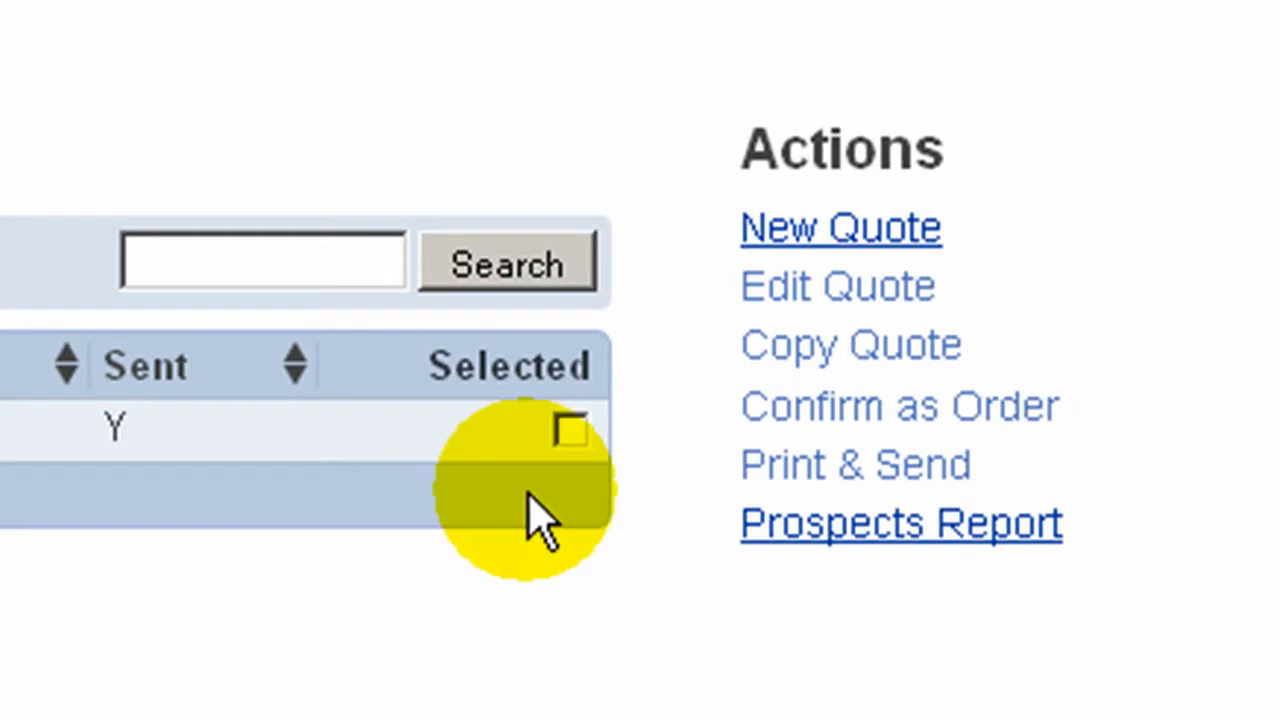
pyautogui.click(571, 432)
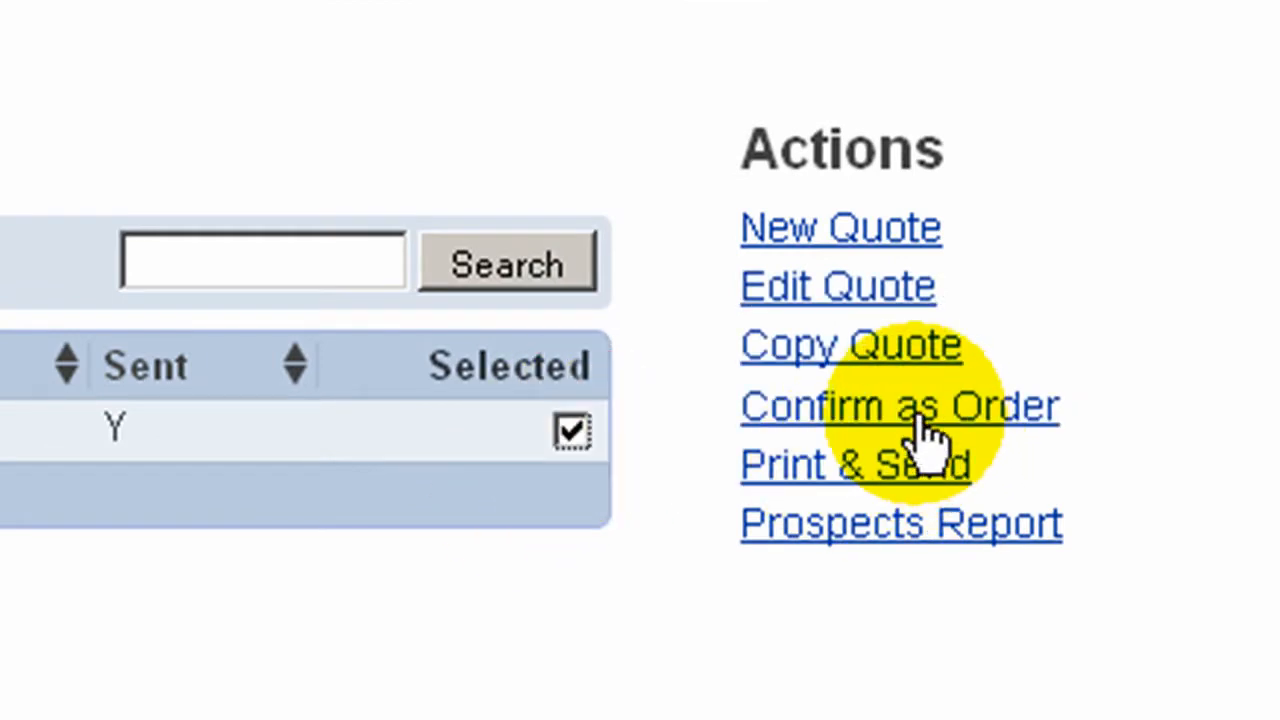
pyautogui.click(928, 432)
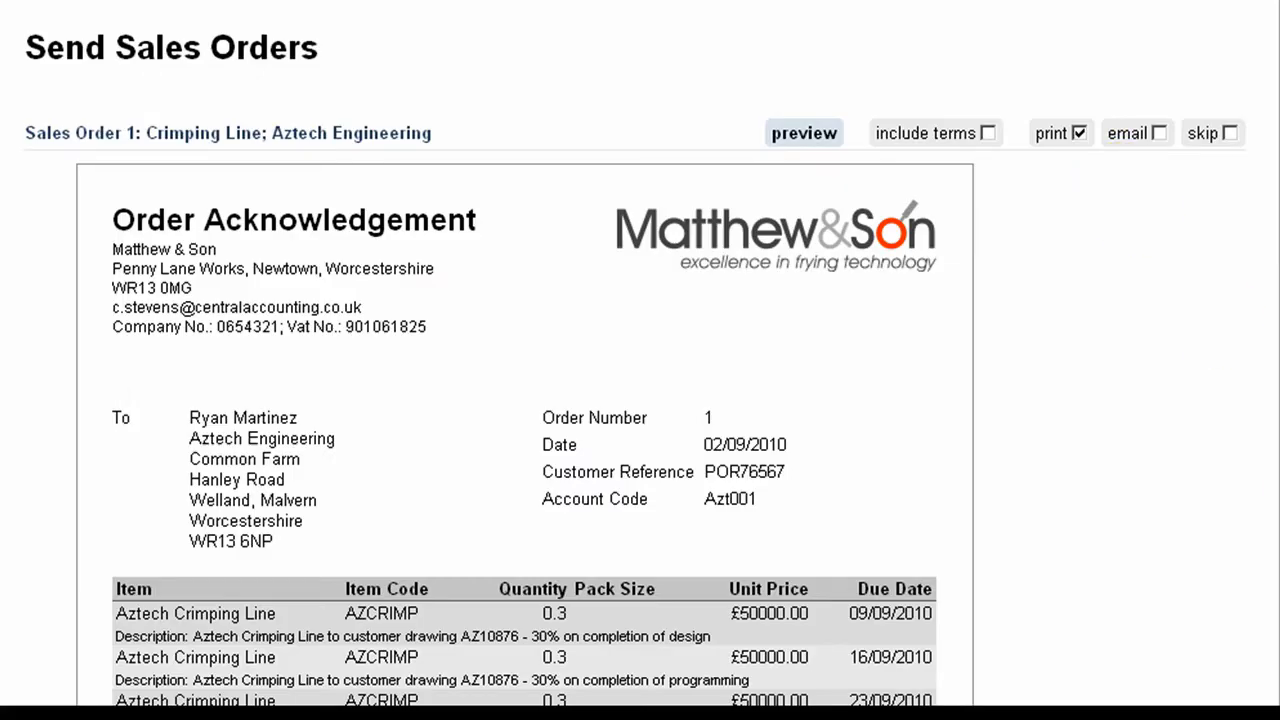
# Include the terms with the sales order acknowledgement and open the list of sales orders.
pyautogui.scroll(-4, 640, 400)
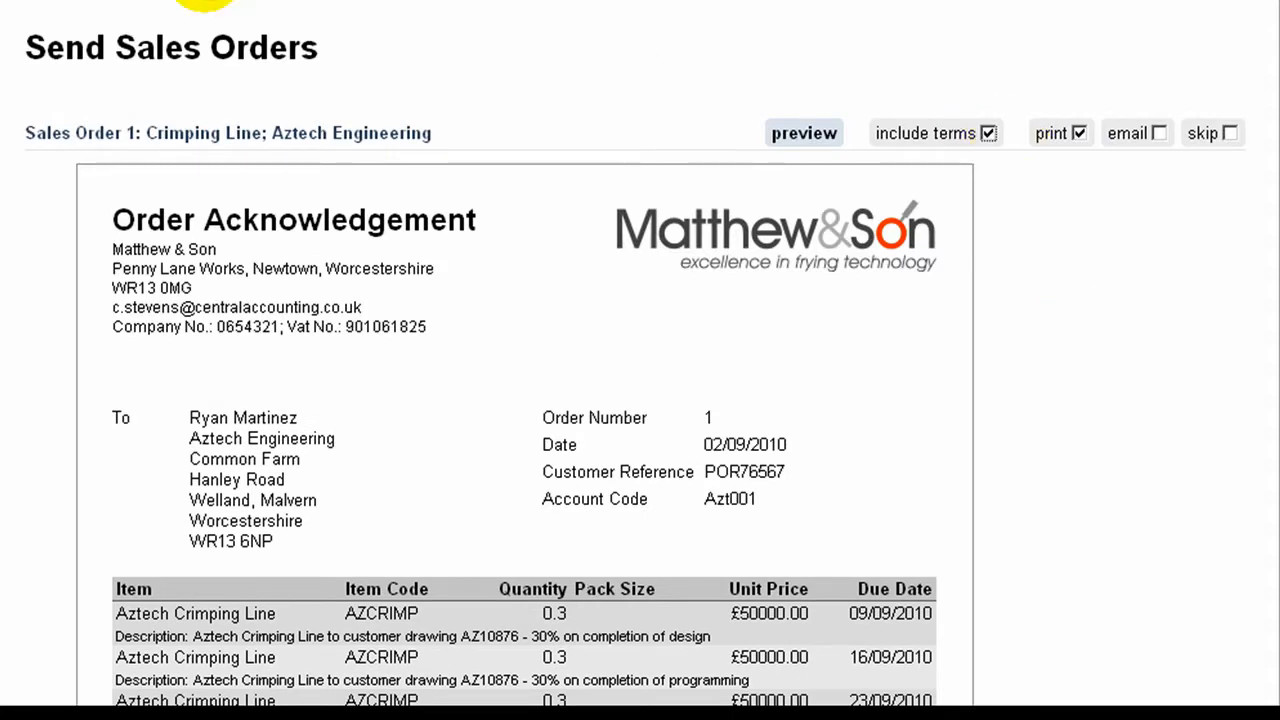
pyautogui.click(195, 4)
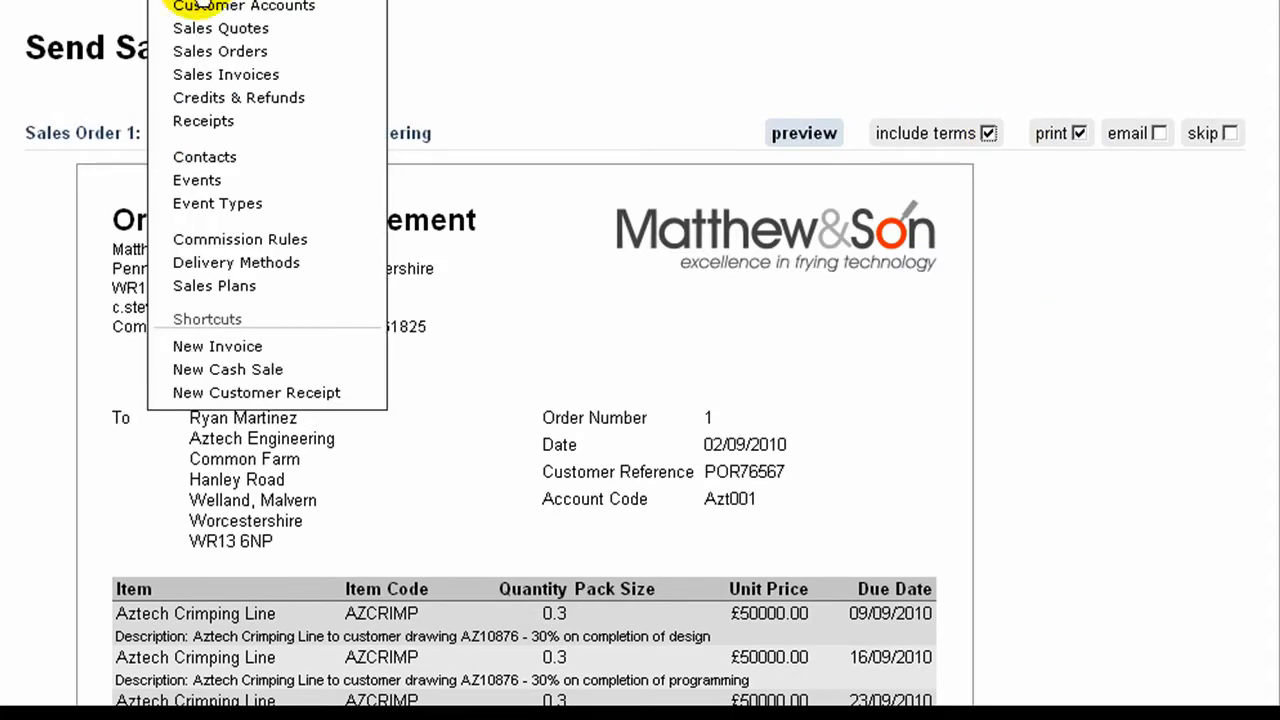
pyautogui.click(205, 55)
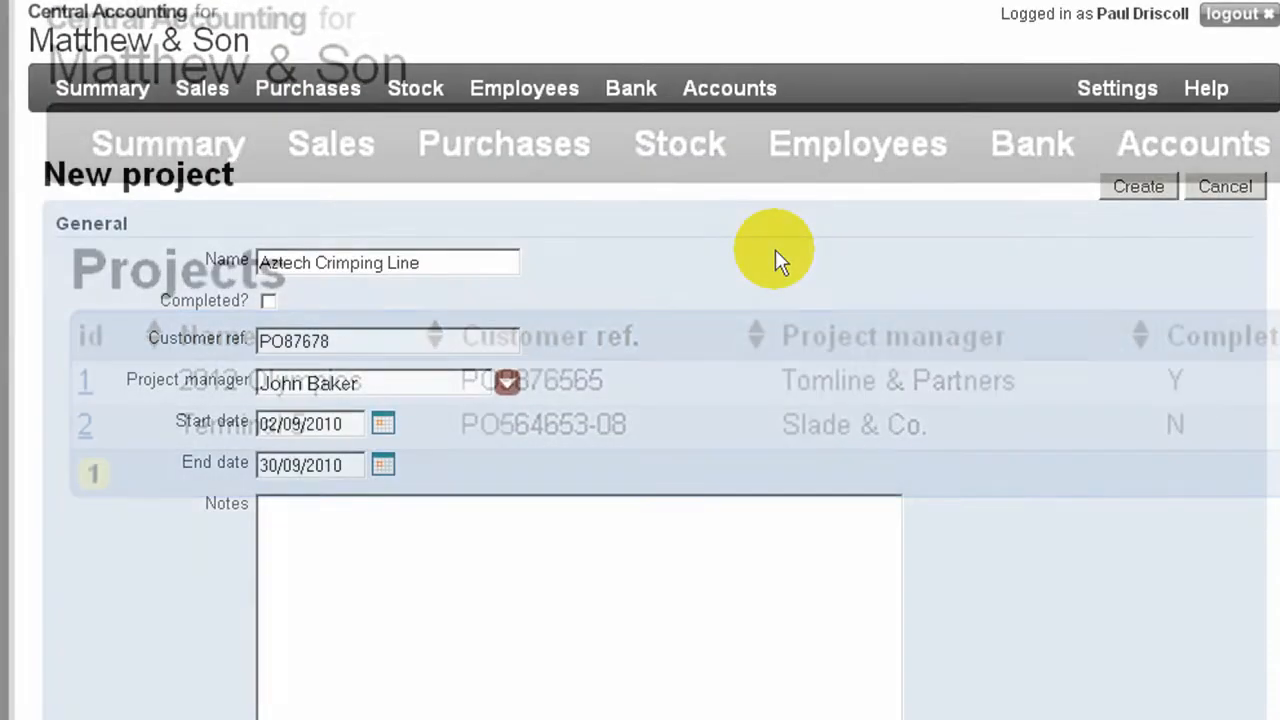
# Create the project "Aztech Crimping Line" with its customer reference and project manager, running from 02/09/2010 to 30/09/2010.
pyautogui.click(1140, 188)
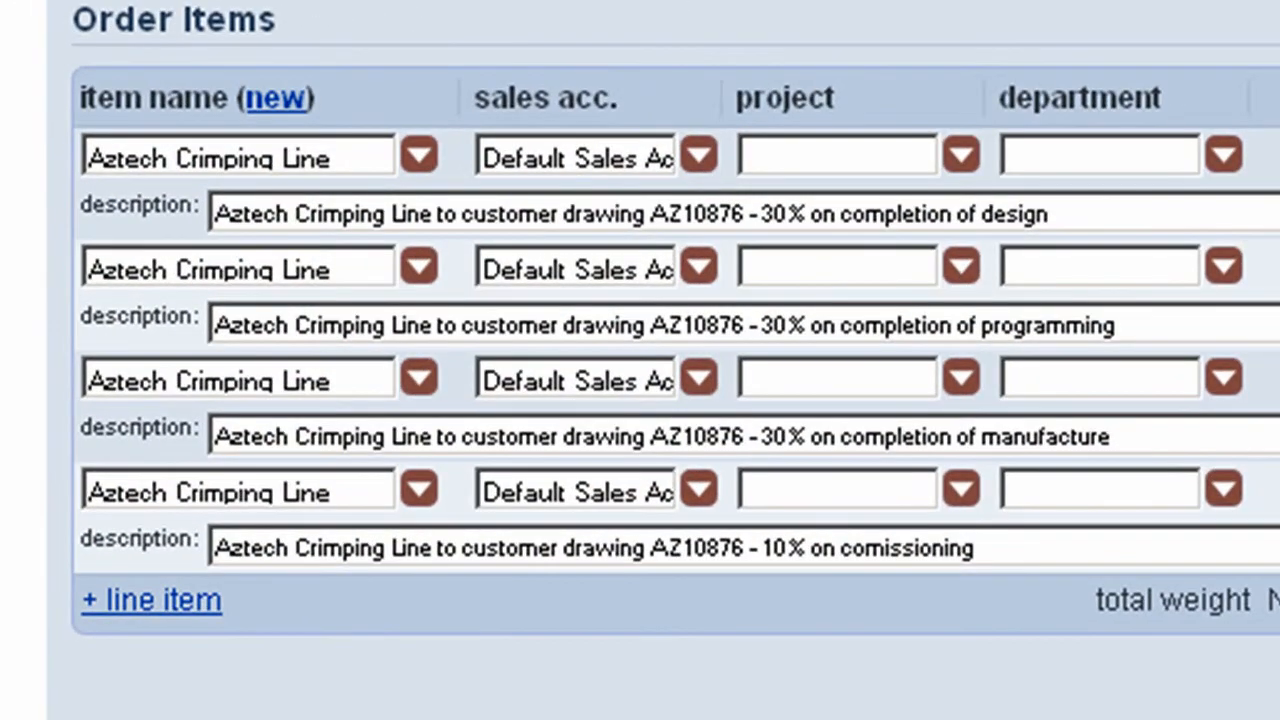
# Assign the Aztech Crimping Line project to all four order items and update the sales order.
pyautogui.click(885, 158)
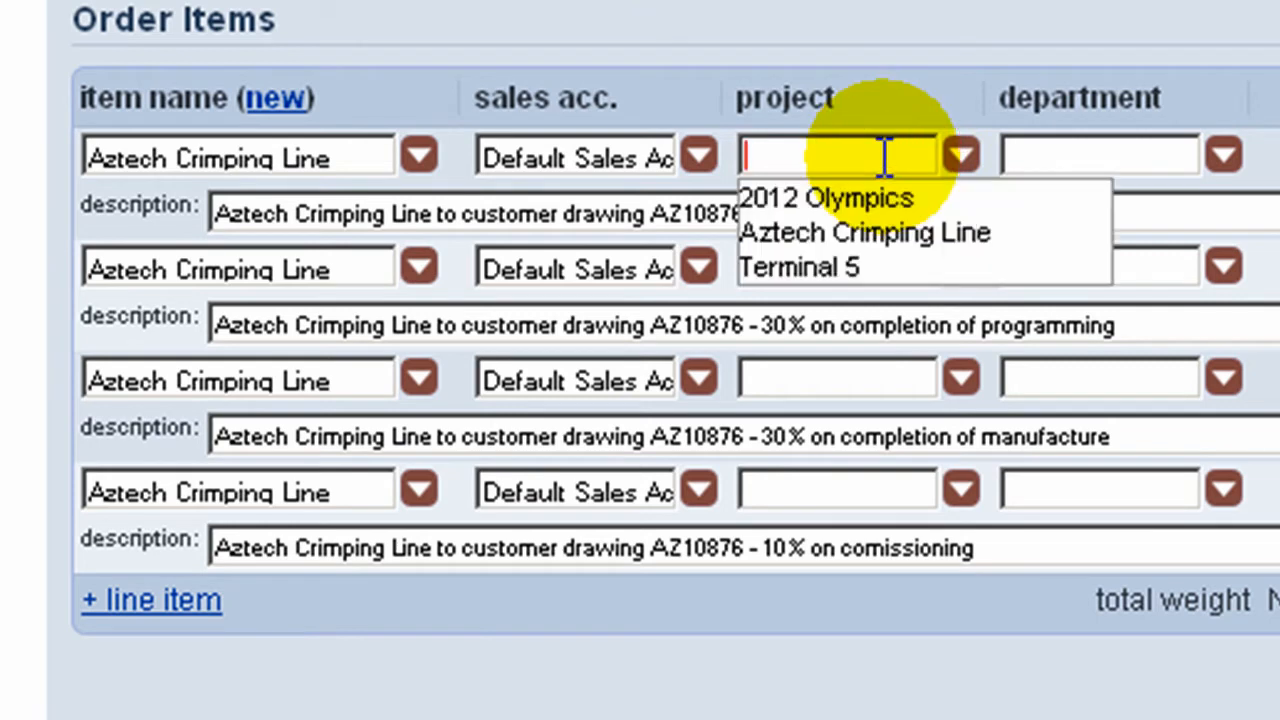
pyautogui.click(850, 240)
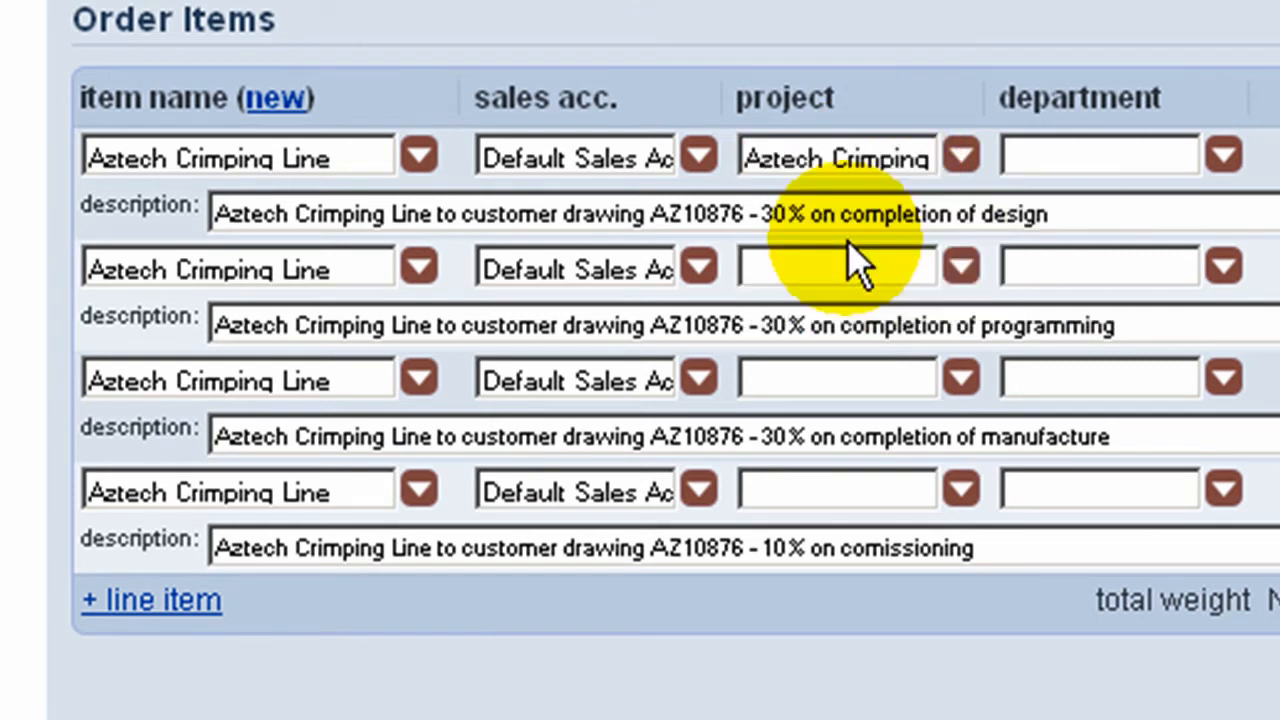
pyautogui.click(825, 262)
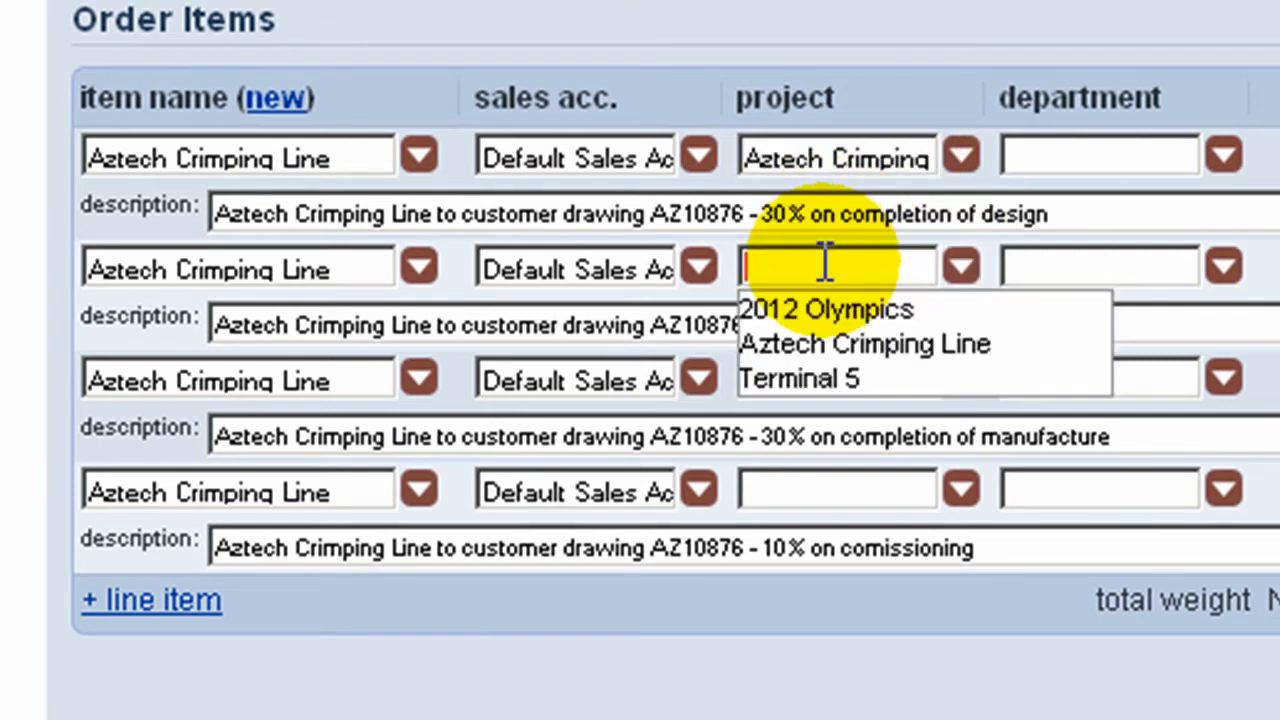
pyautogui.click(833, 350)
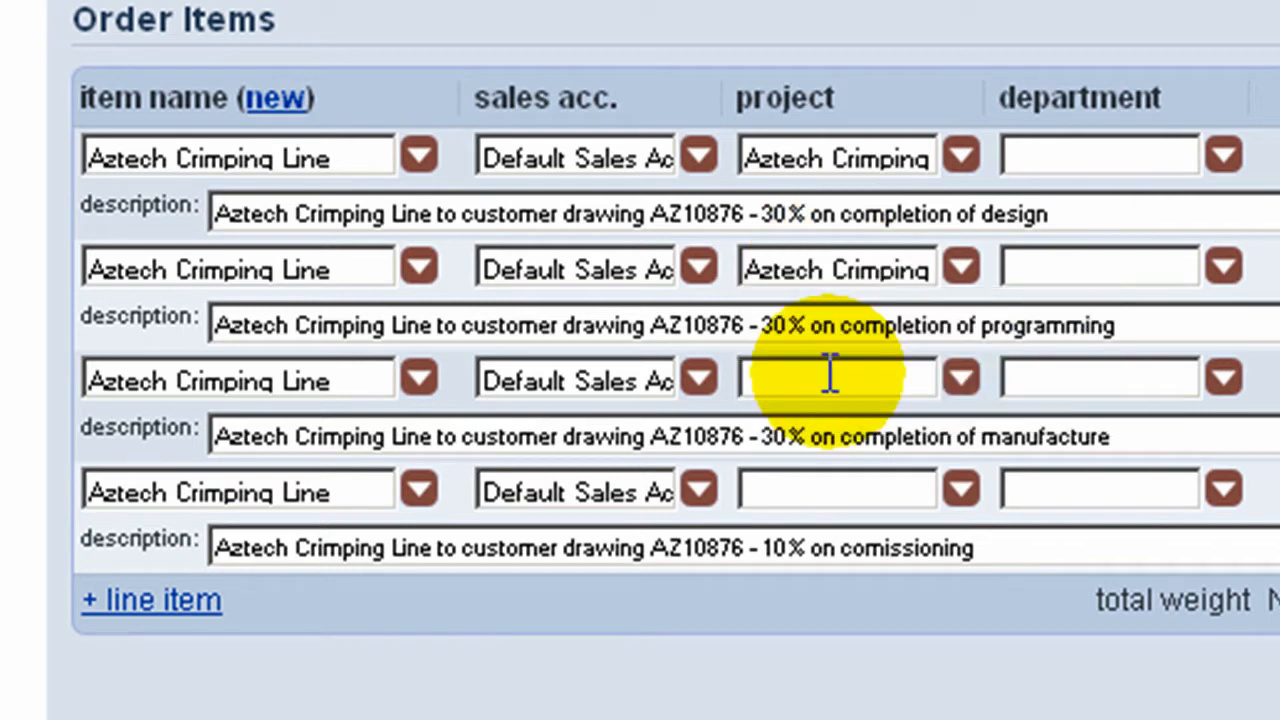
pyautogui.click(822, 463)
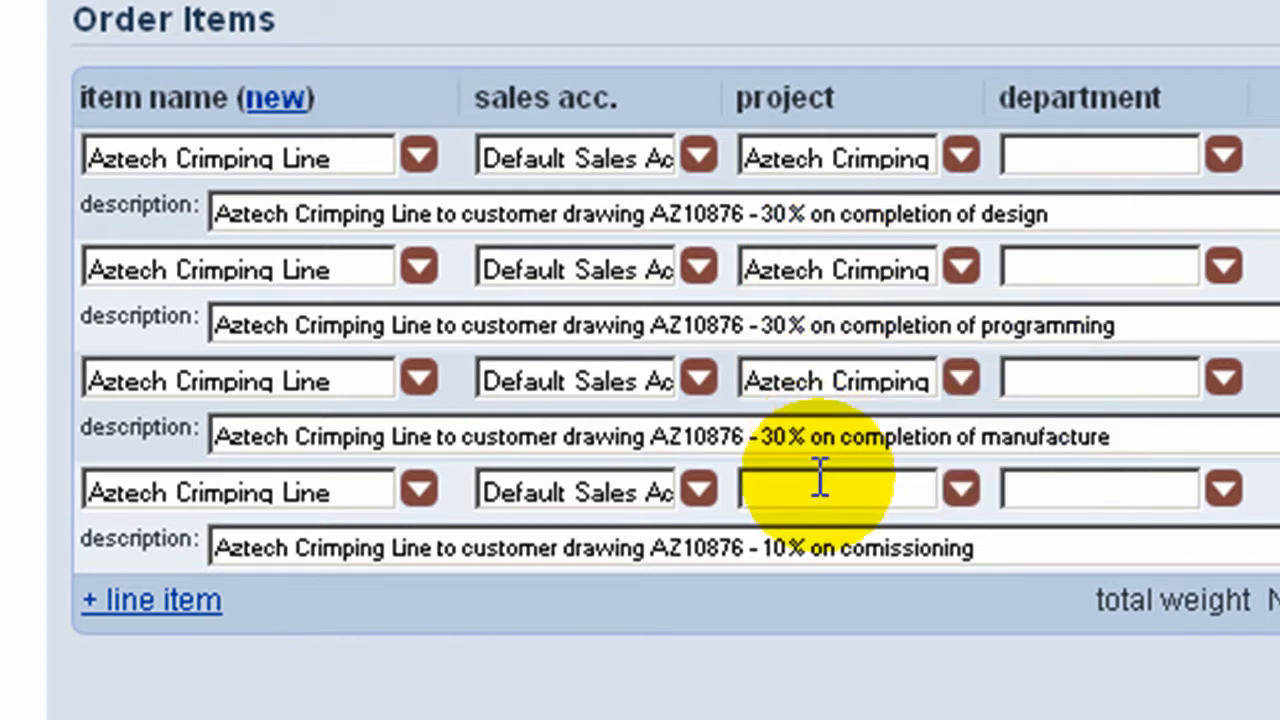
pyautogui.click(820, 478)
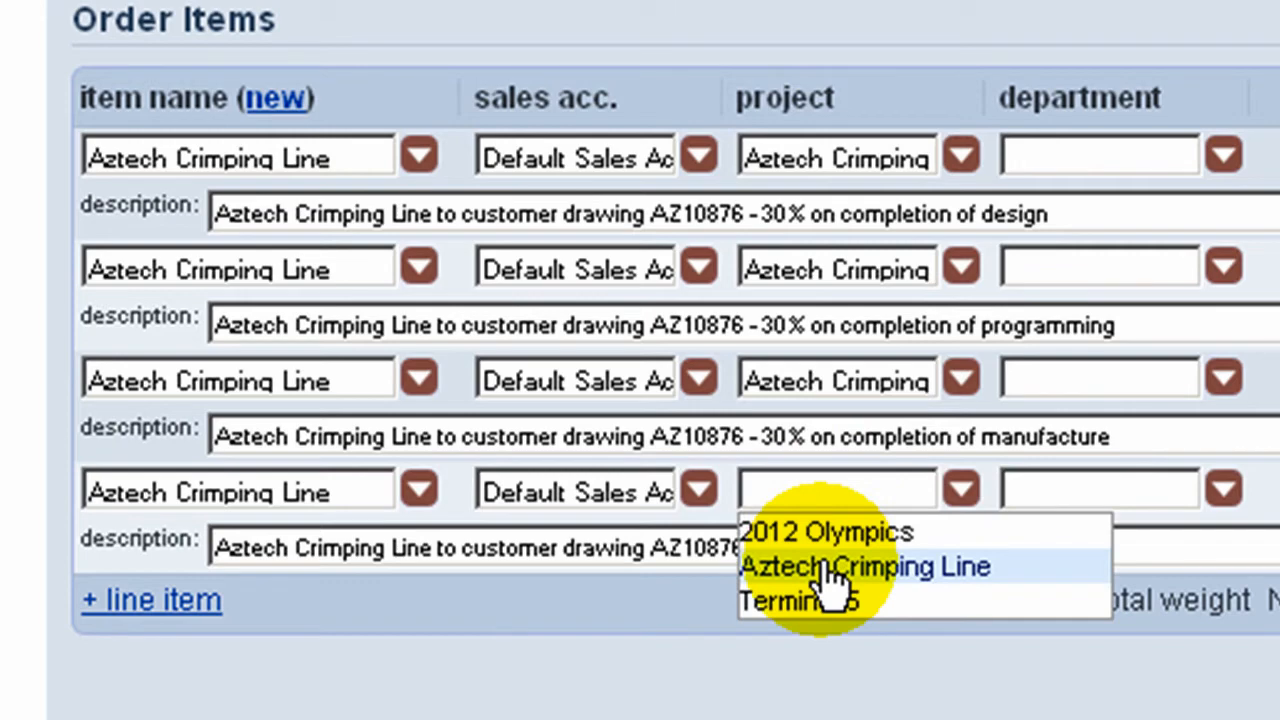
pyautogui.click(822, 567)
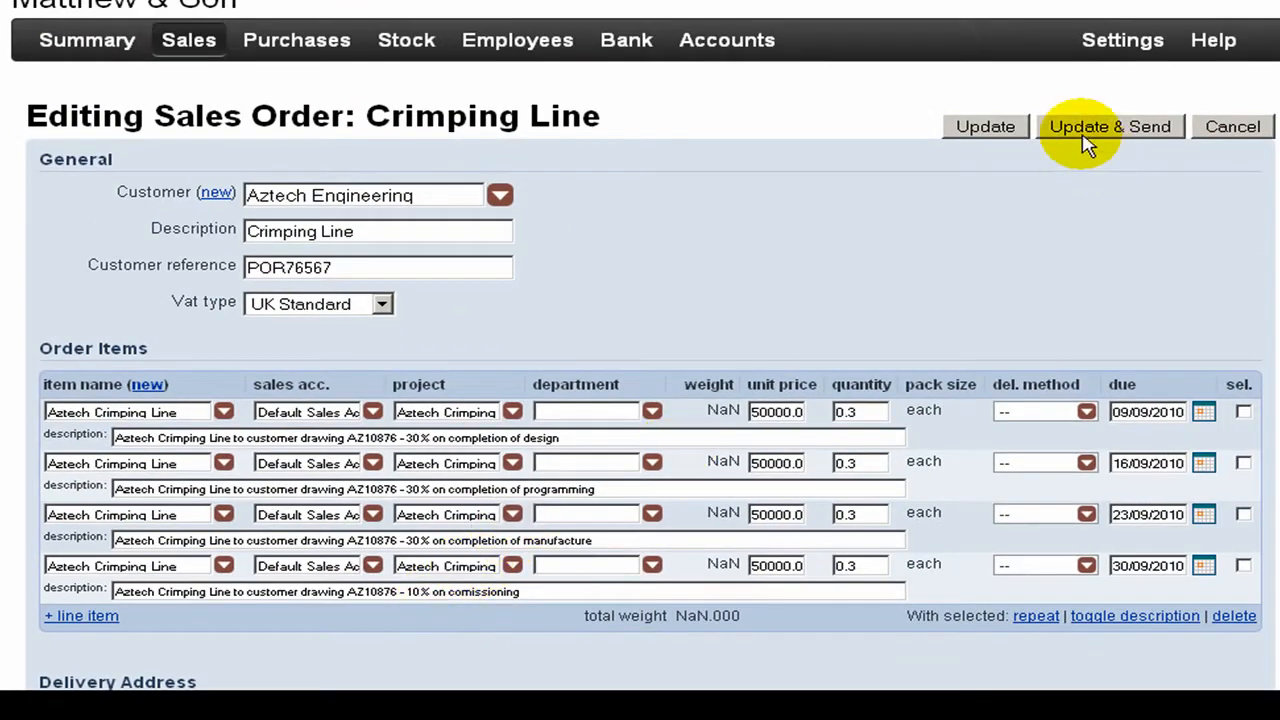
pyautogui.click(1000, 132)
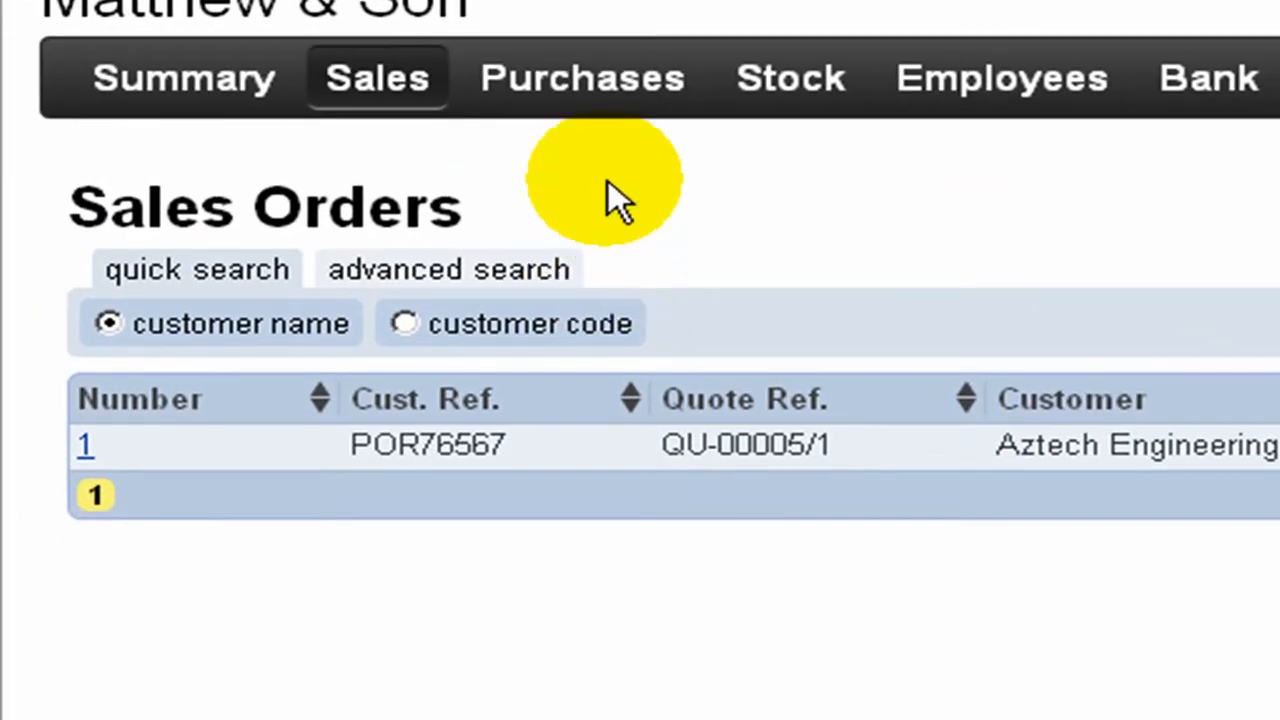
# Start a new purchase order for Euro Componet Supplies with the description "Frame for Crimping Line".
pyautogui.click(590, 96)
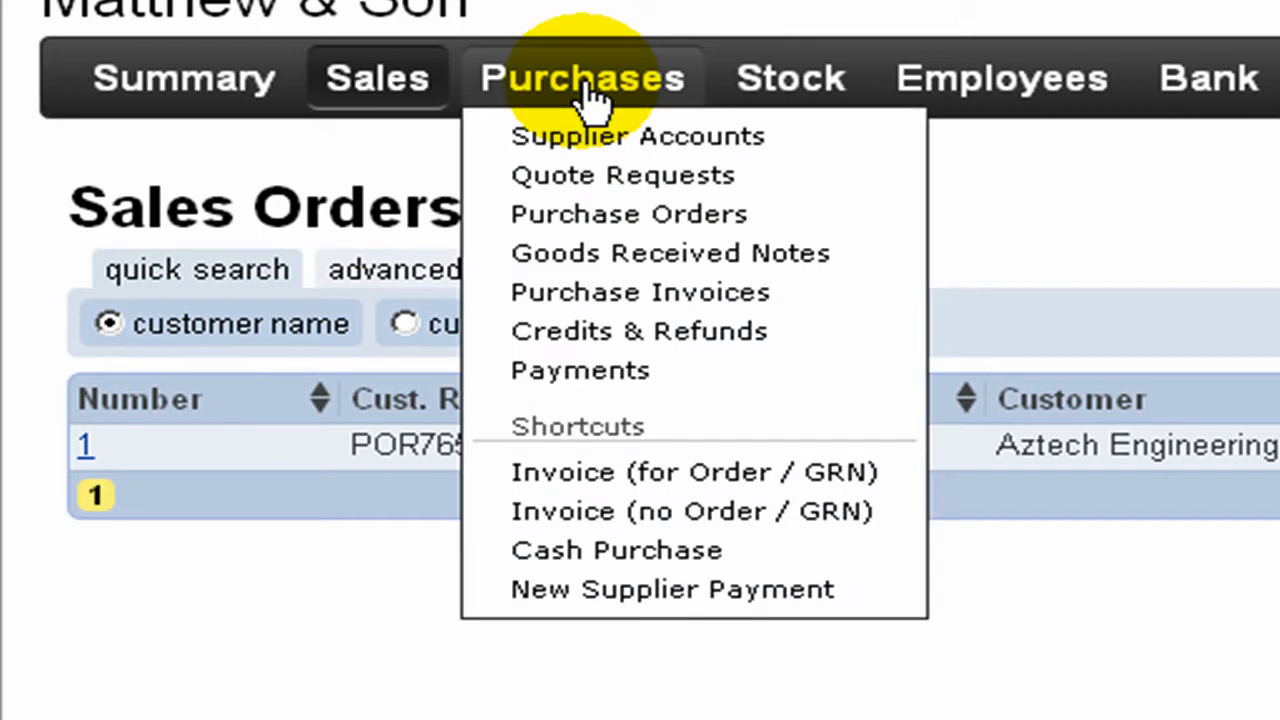
pyautogui.click(583, 221)
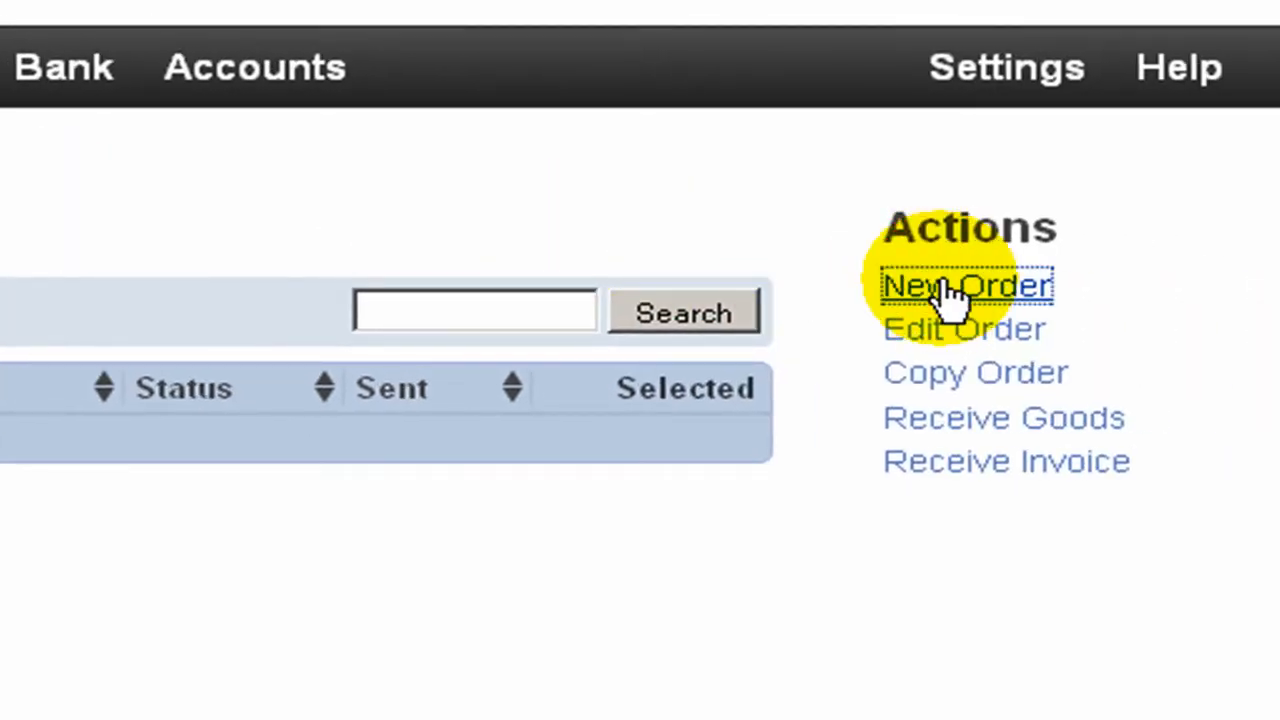
pyautogui.click(945, 290)
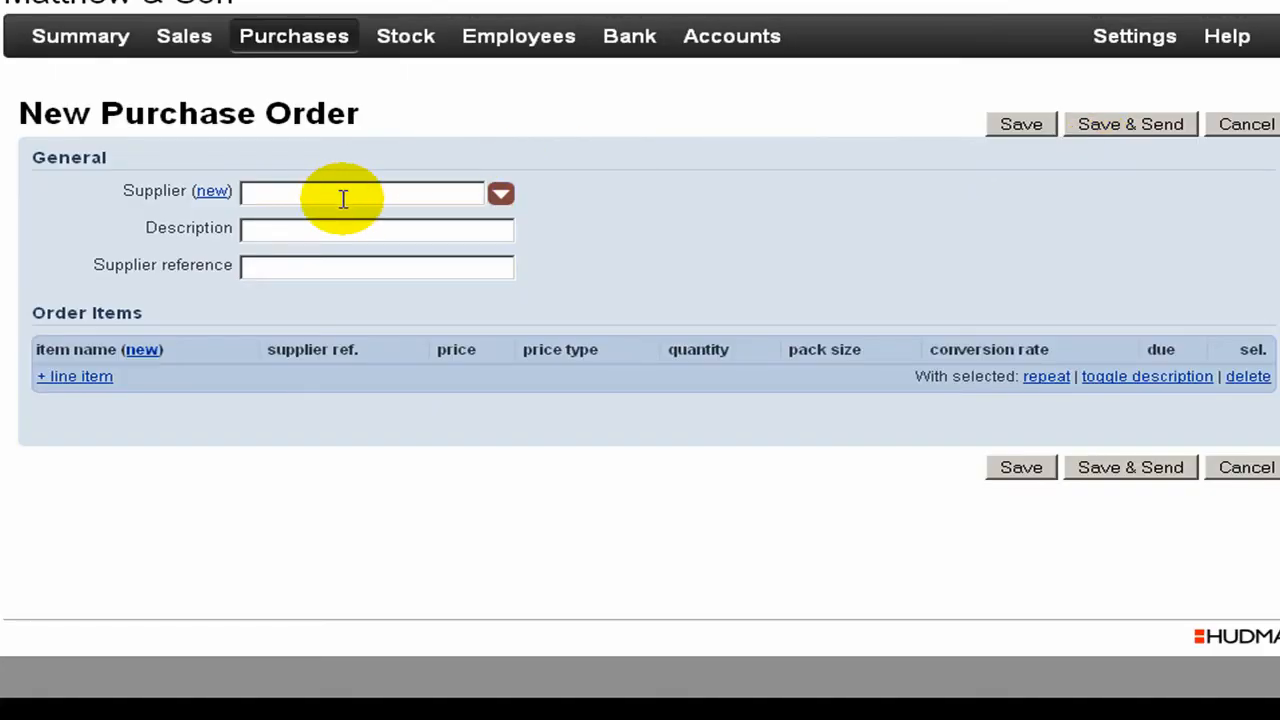
pyautogui.click(343, 196)
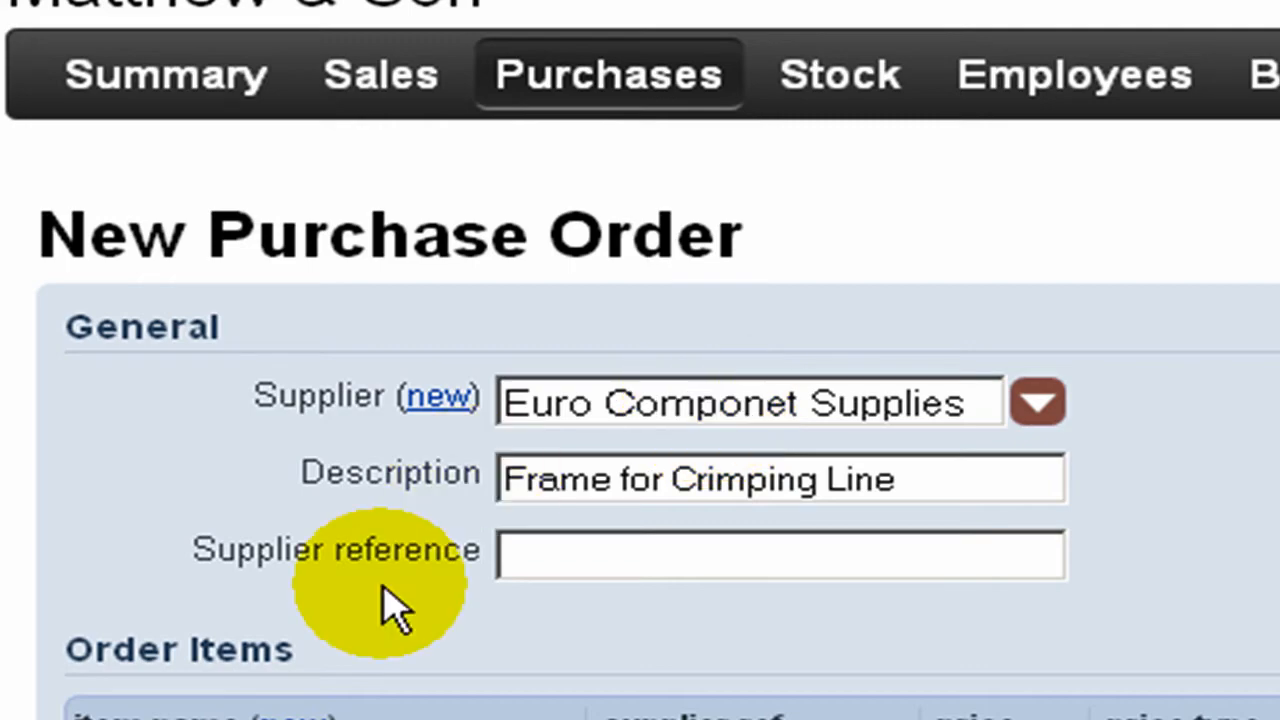
# Add a line item to the purchase order and start a new stock item, choosing its item type.
pyautogui.click(206, 443)
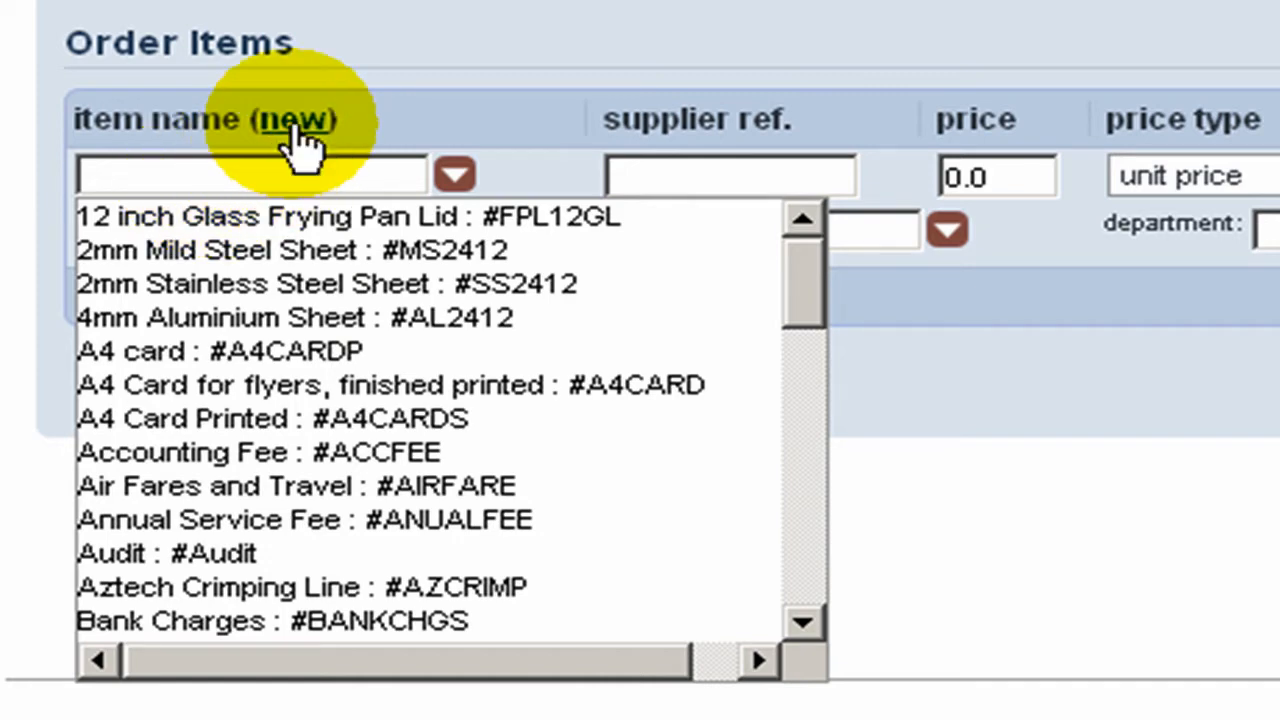
pyautogui.click(297, 135)
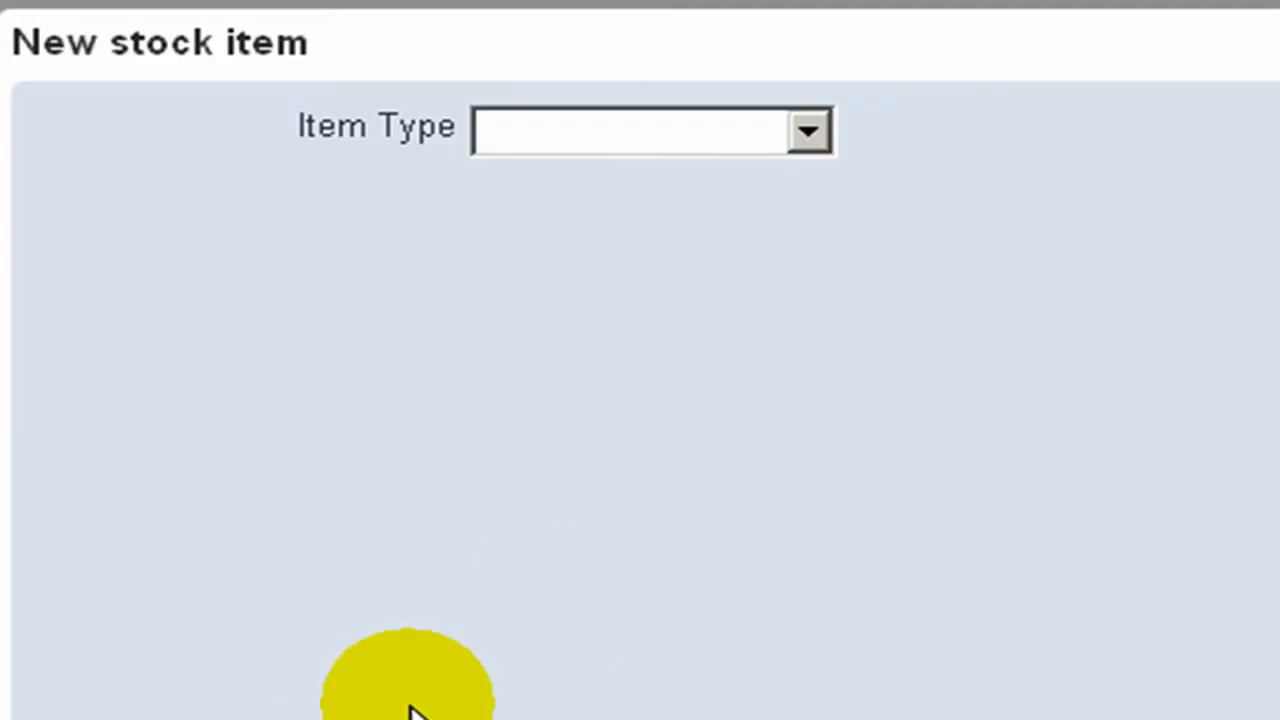
pyautogui.click(751, 150)
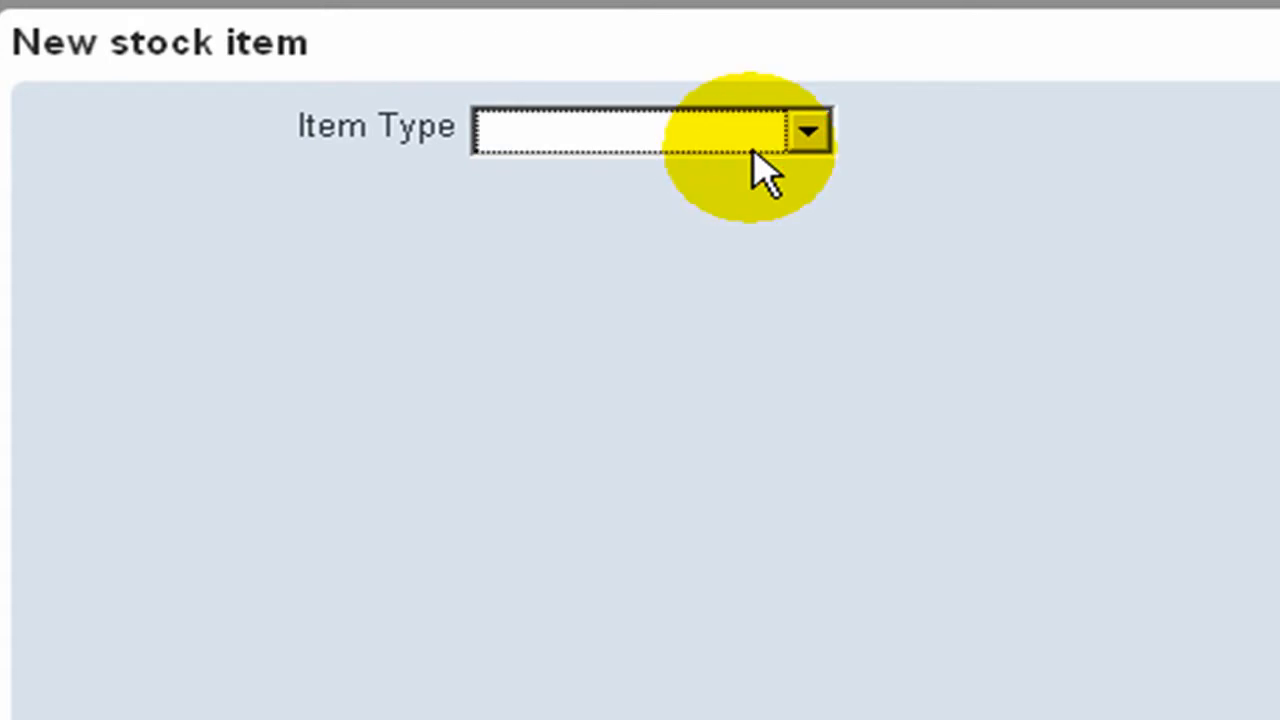
pyautogui.click(690, 212)
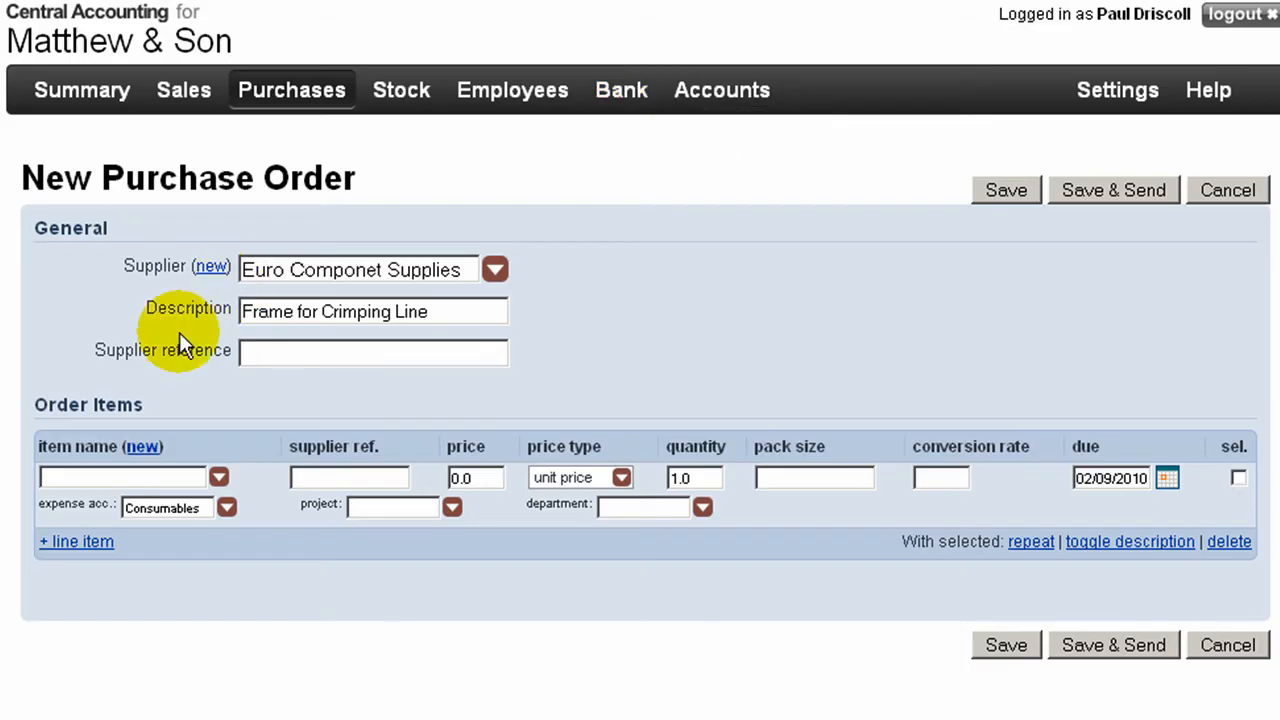
# Order one Production Materials and Components item at 6000, due 09/09/2010, and save and send the purchase order with terms included.
pyautogui.click(72, 478)
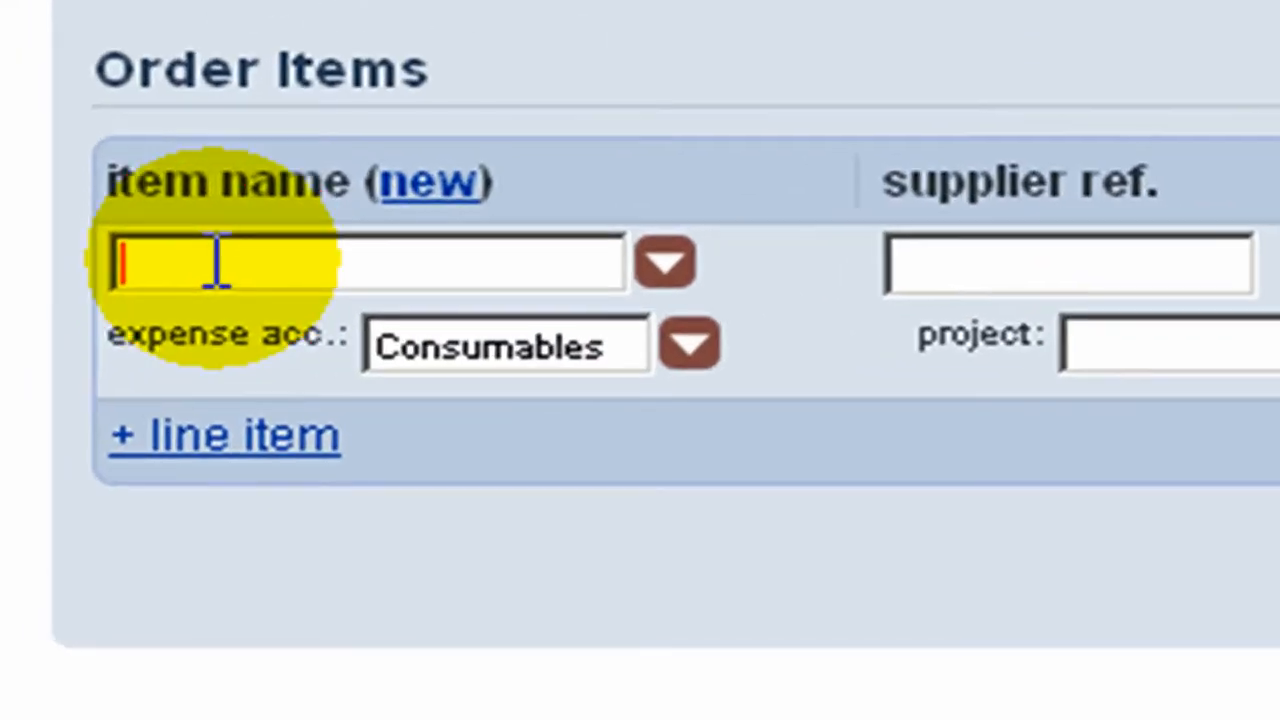
pyautogui.write('compon')
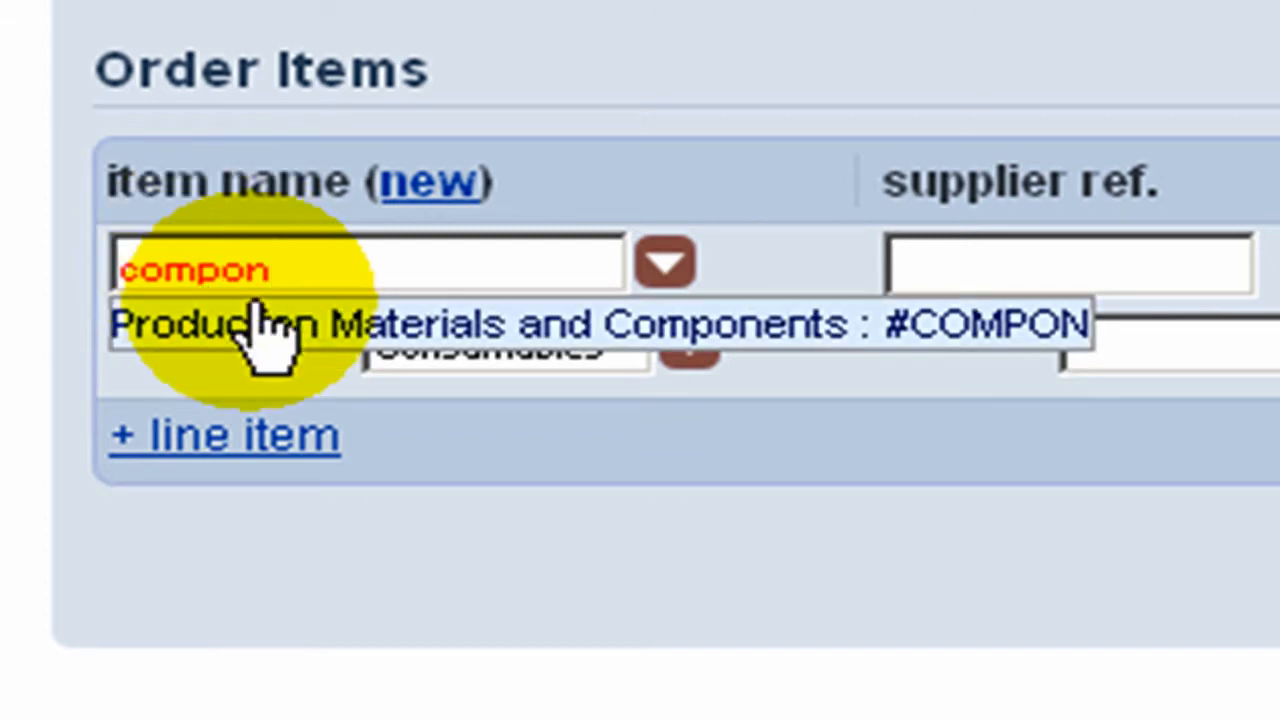
pyautogui.click(270, 335)
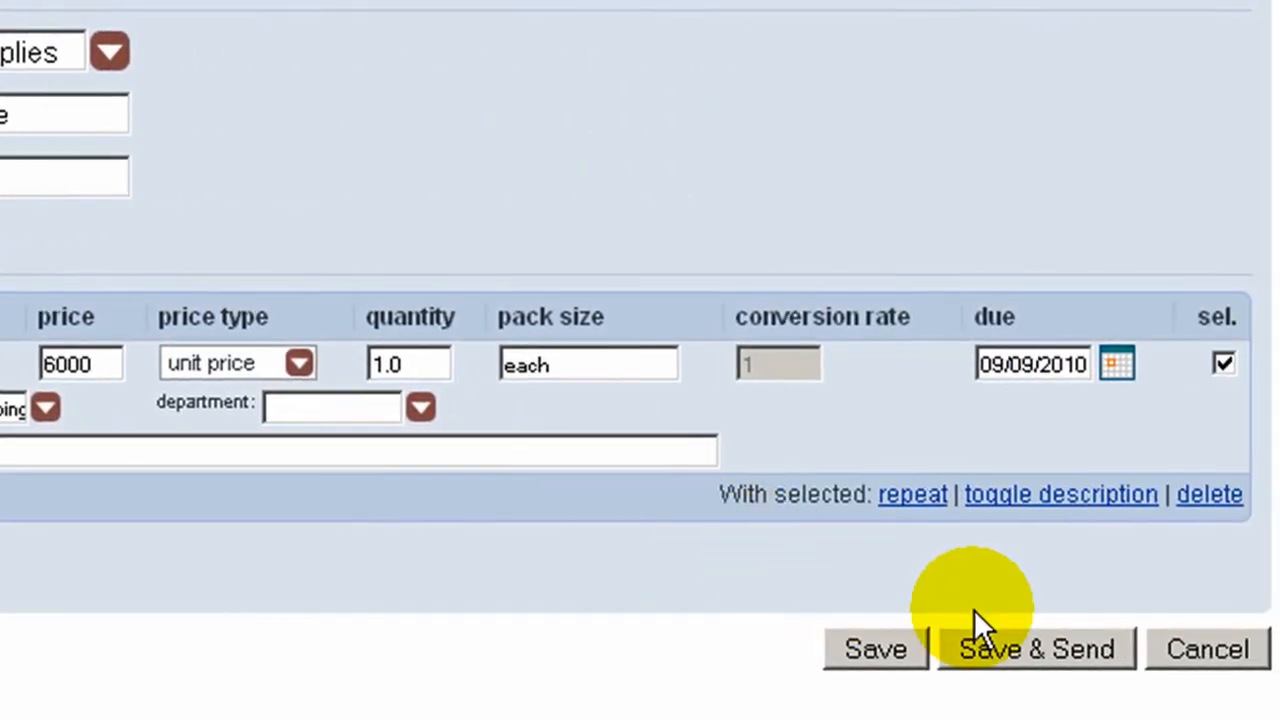
pyautogui.click(1015, 645)
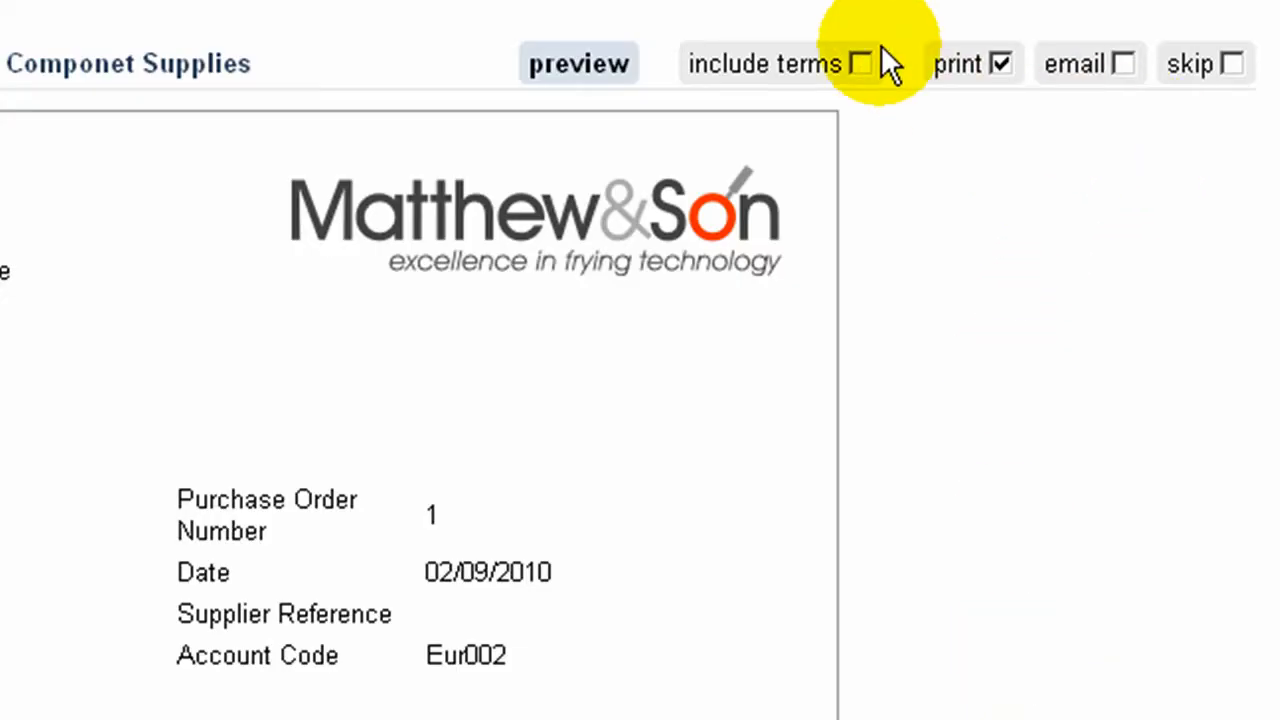
pyautogui.click(862, 64)
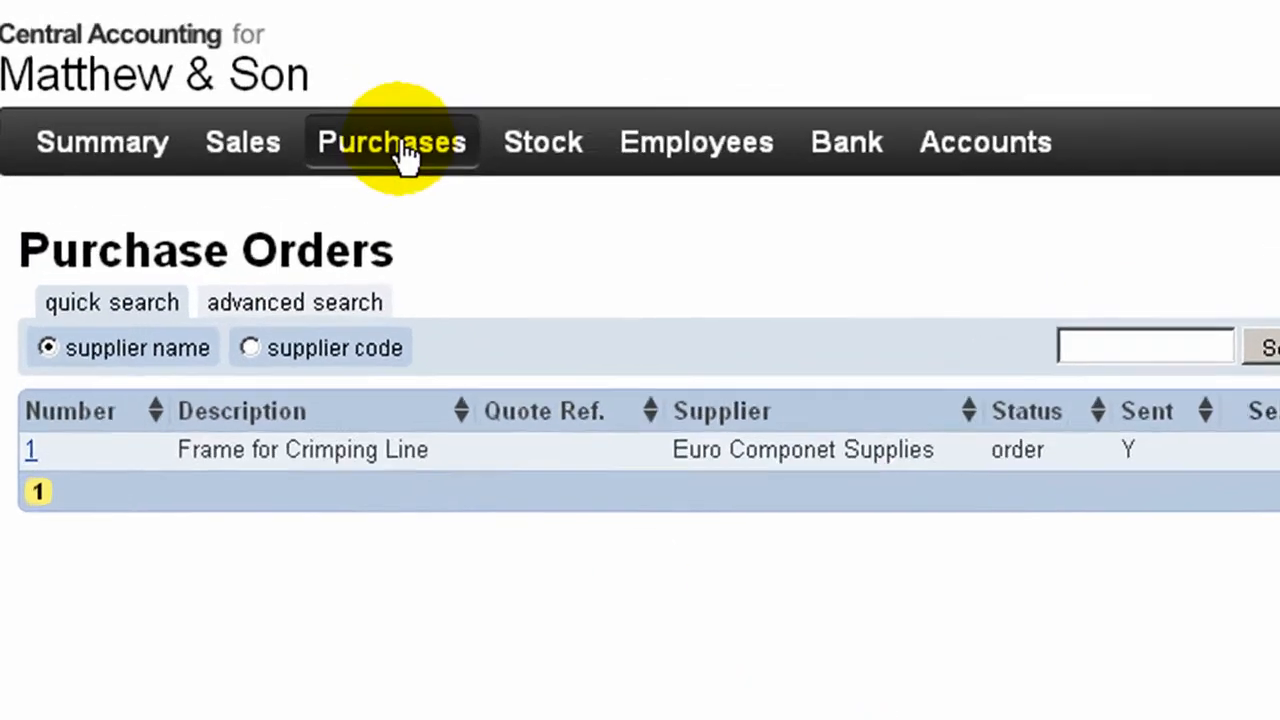
# Start a purchase invoice against an order and search for the order items of Euro Componet Supplies.
pyautogui.moveTo(285, 110)
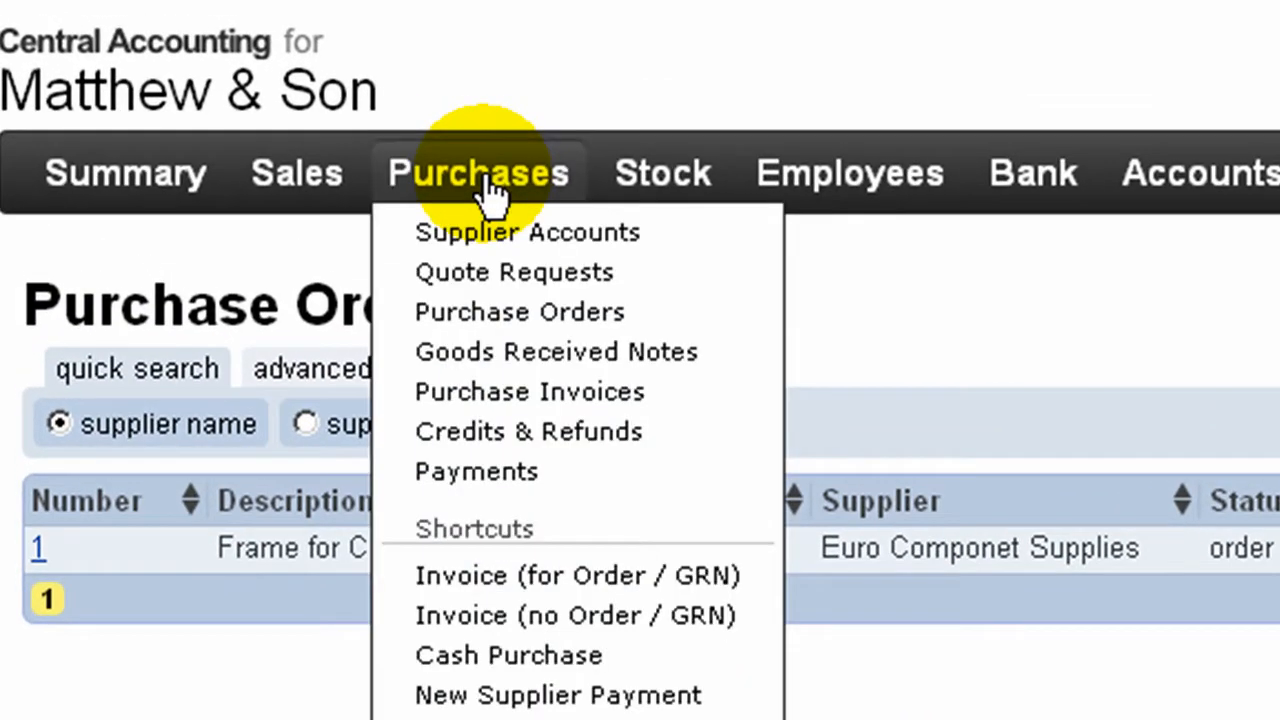
pyautogui.click(533, 585)
pyautogui.write('euro')
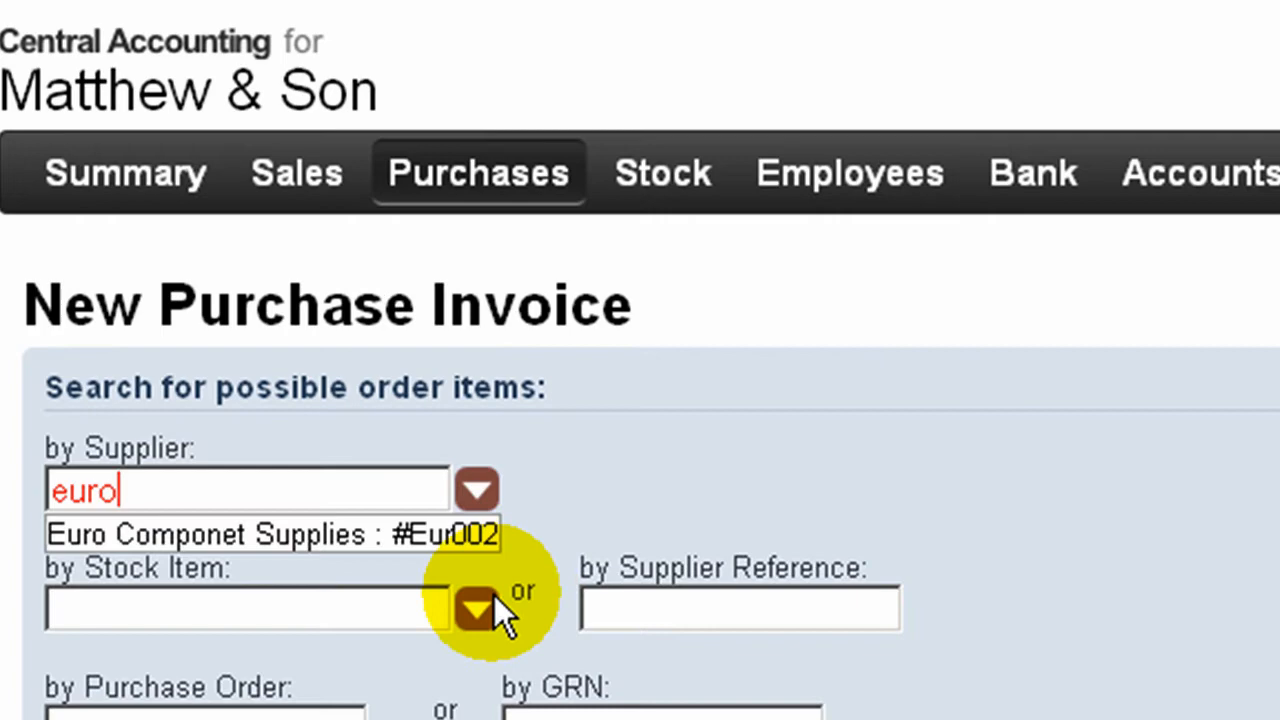
pyautogui.click(440, 535)
pyautogui.click(165, 719)
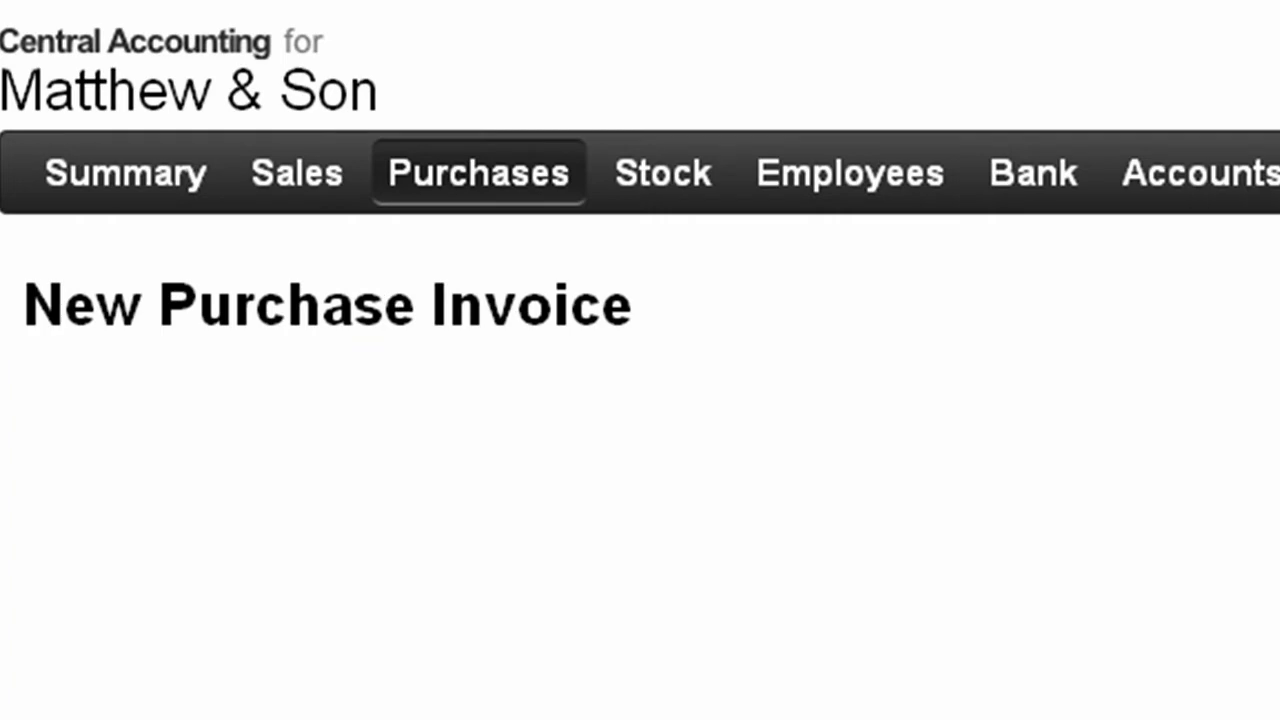
# Enter 76567567 as the supplier's invoice number and set the invoice date to 10/09/2010.
pyautogui.click(494, 409)
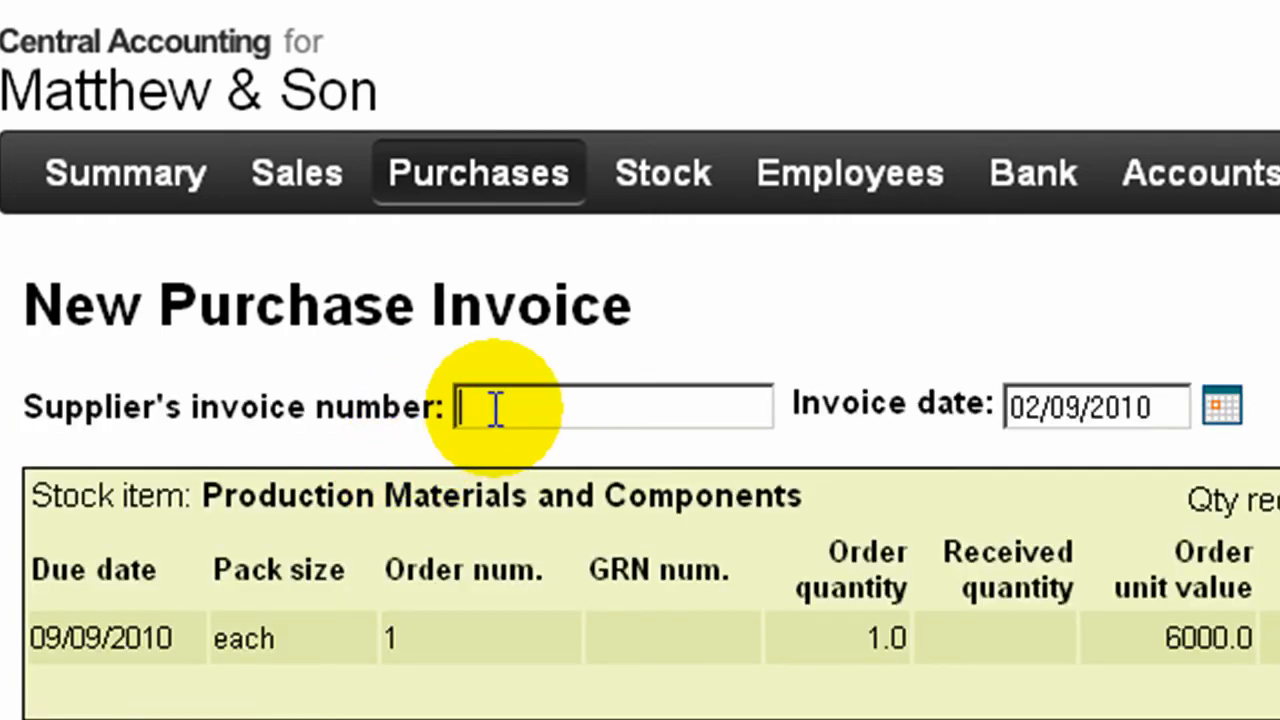
pyautogui.write('76567567')
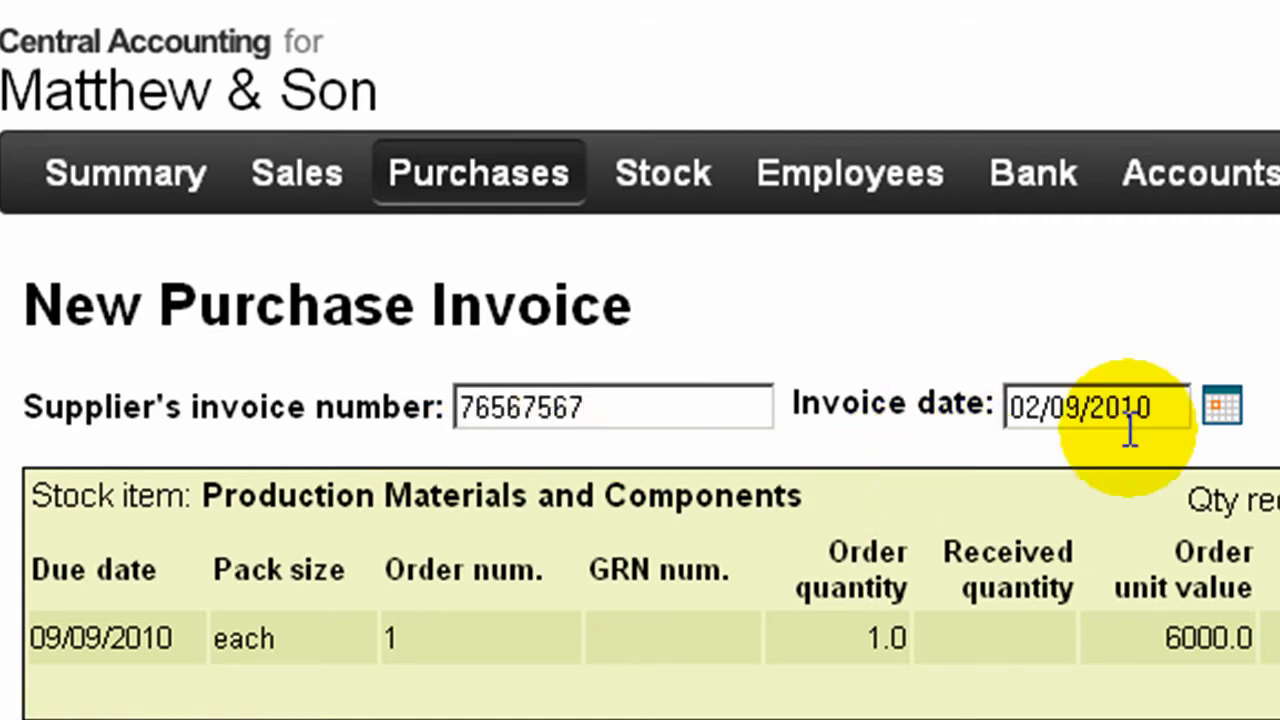
pyautogui.click(1220, 408)
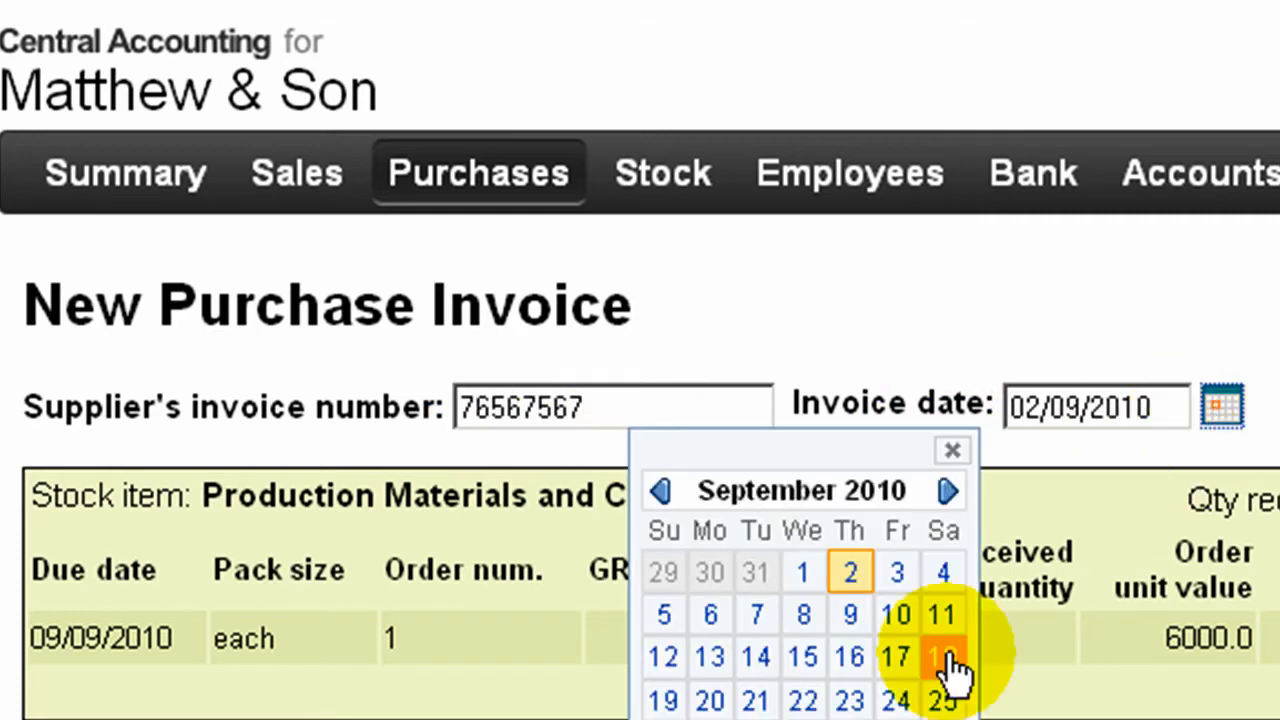
pyautogui.click(900, 622)
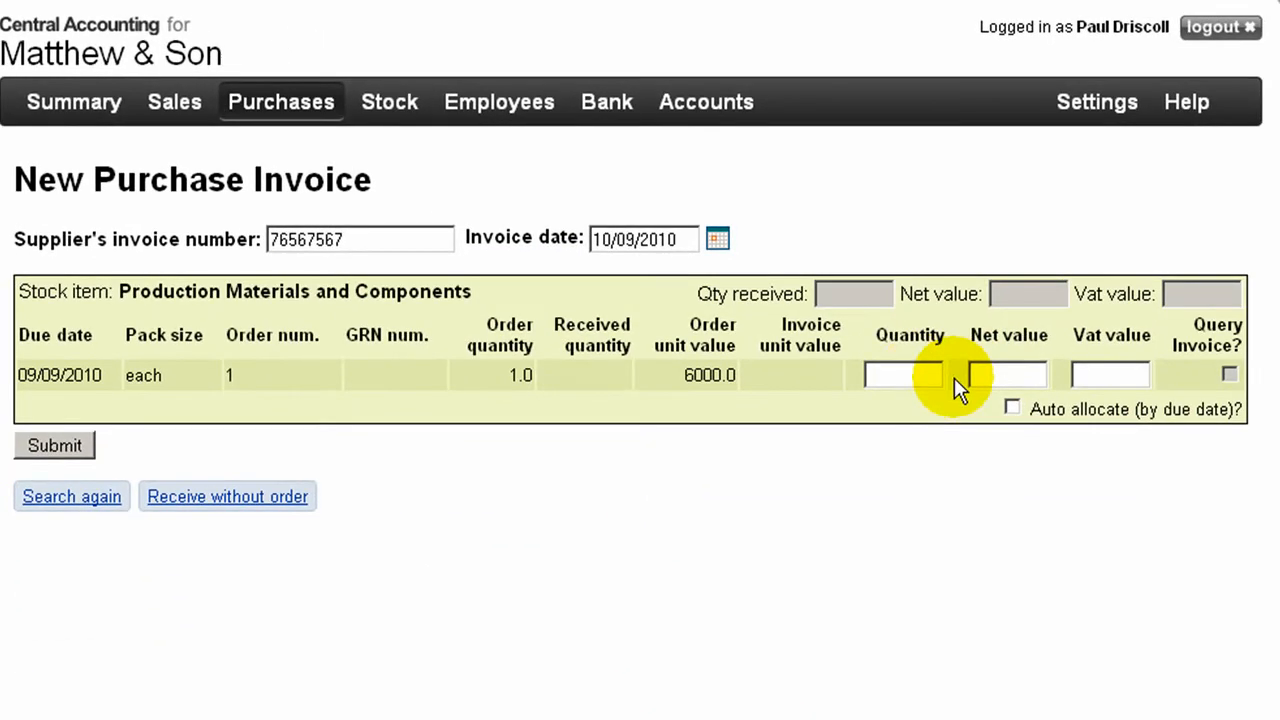
# Invoice quantity 1 at net value 6500 and VAT 1300, flag the line as a query, and submit the purchase invoice.
pyautogui.click(908, 373)
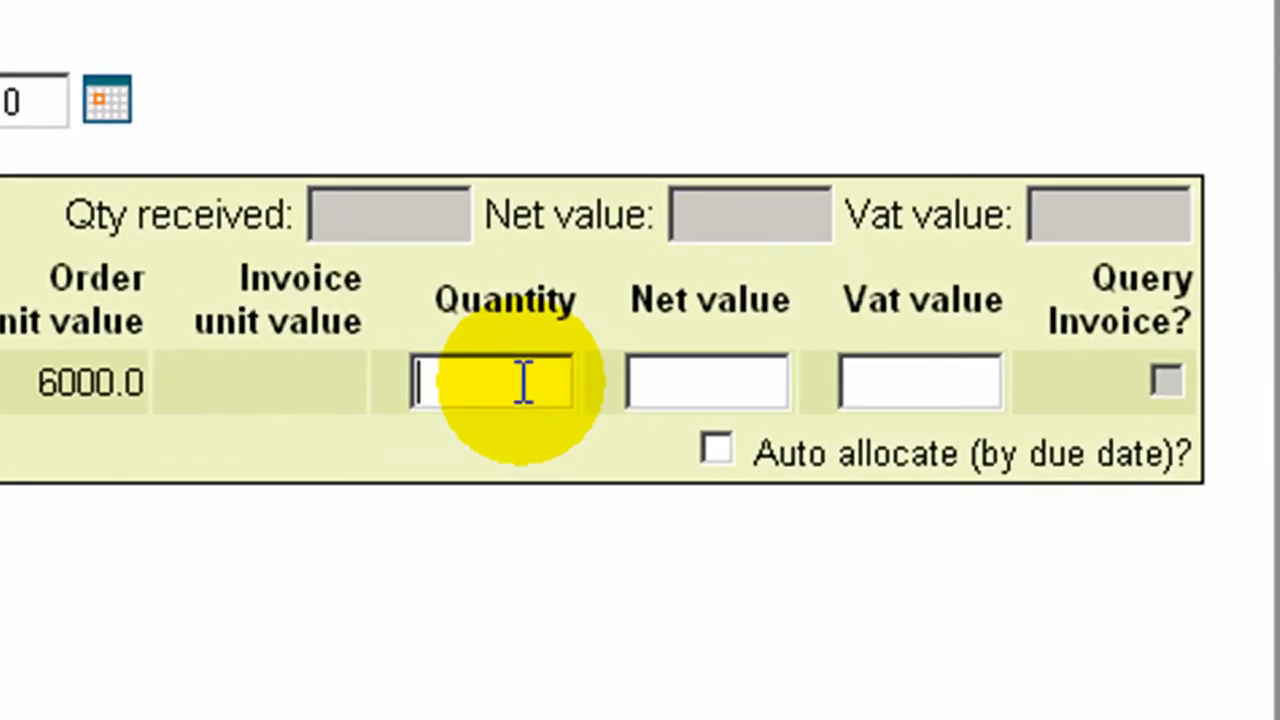
pyautogui.write('1')
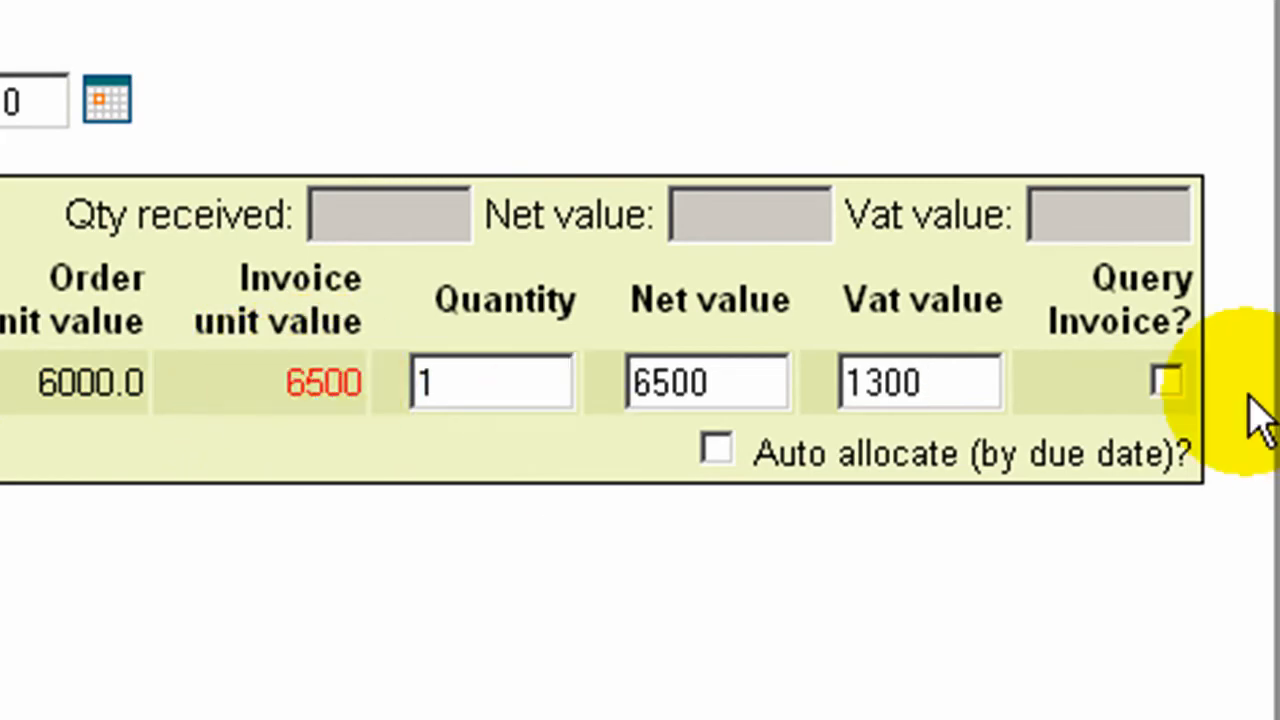
pyautogui.click(1168, 380)
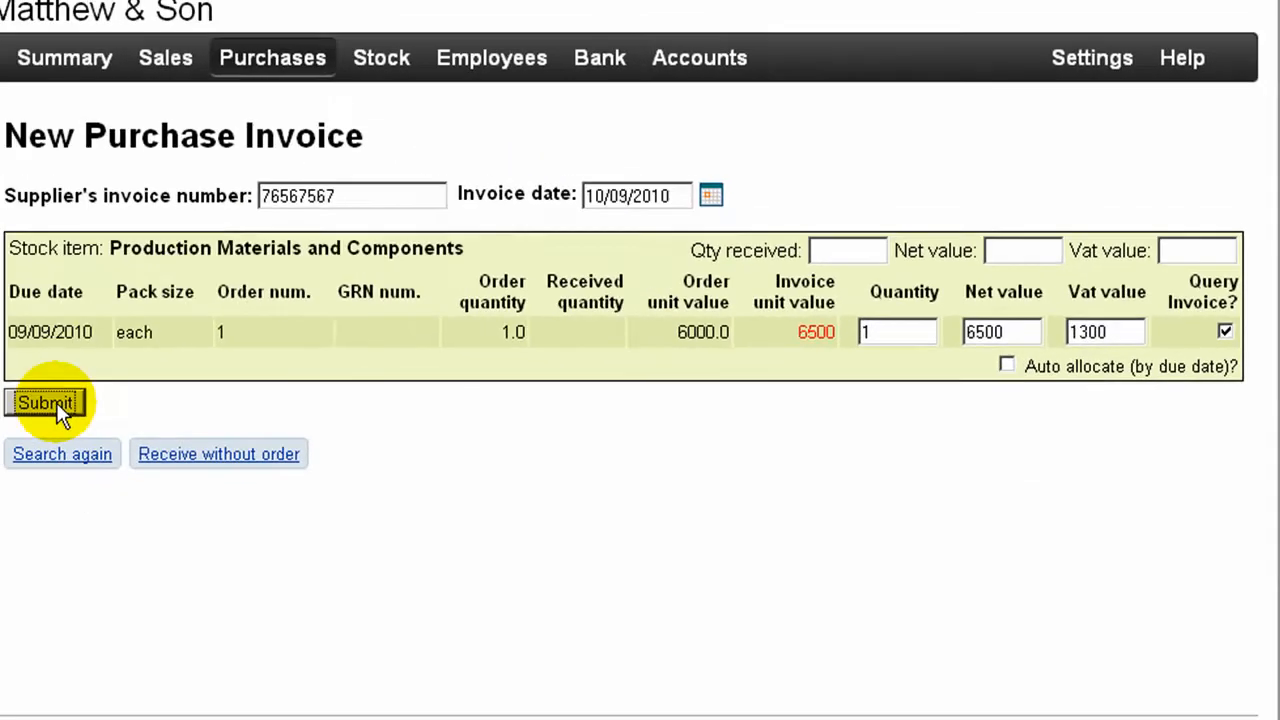
pyautogui.click(40, 480)
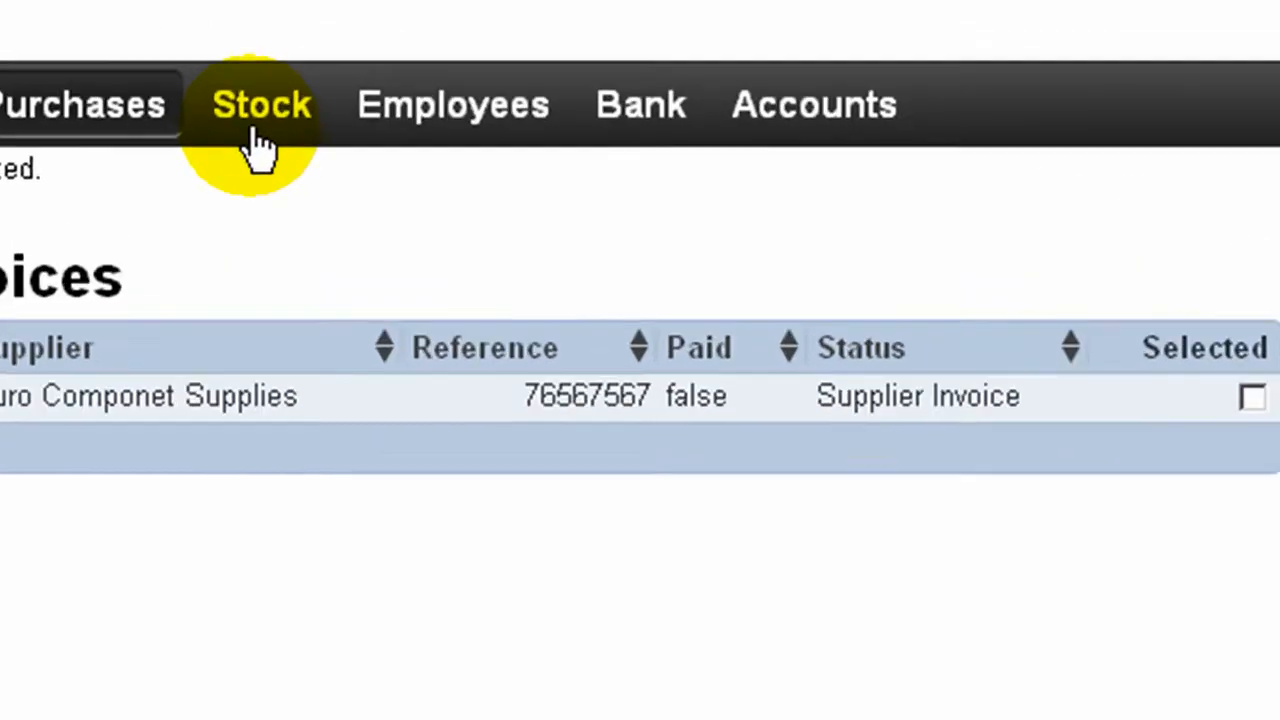
# Start a new works order for the Aztech Crimping Line stock item.
pyautogui.click(387, 66)
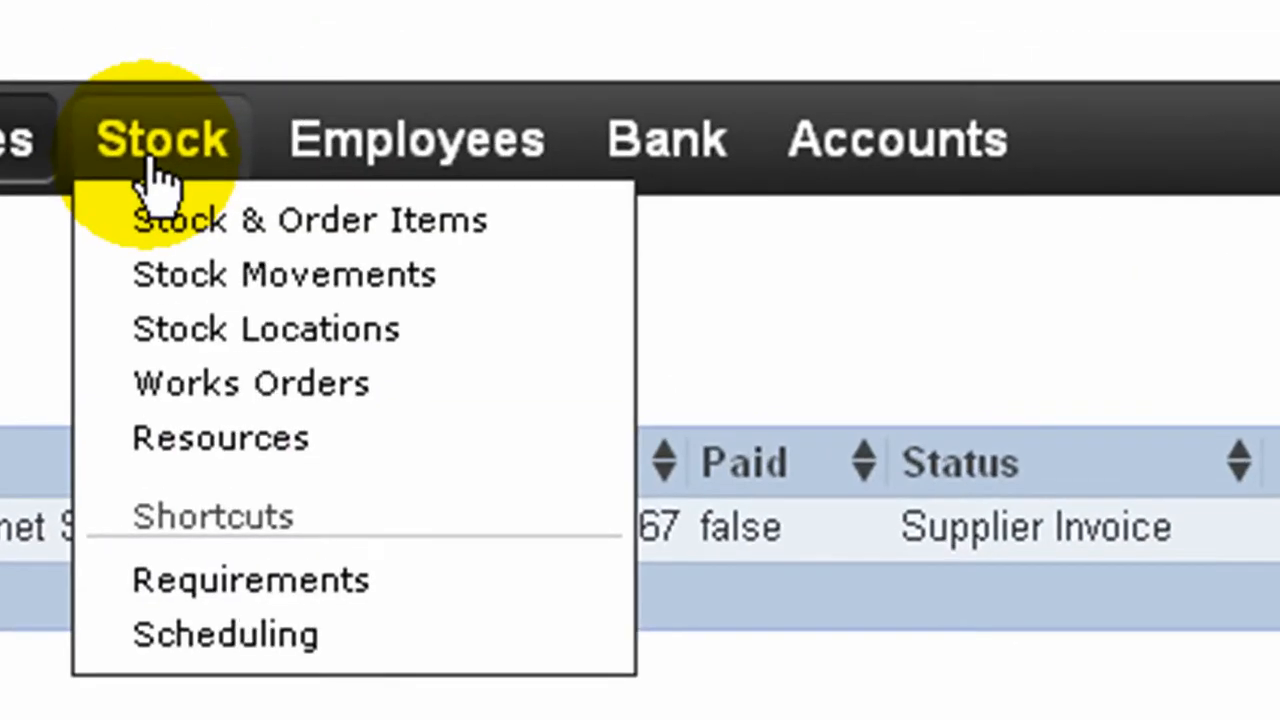
pyautogui.click(205, 395)
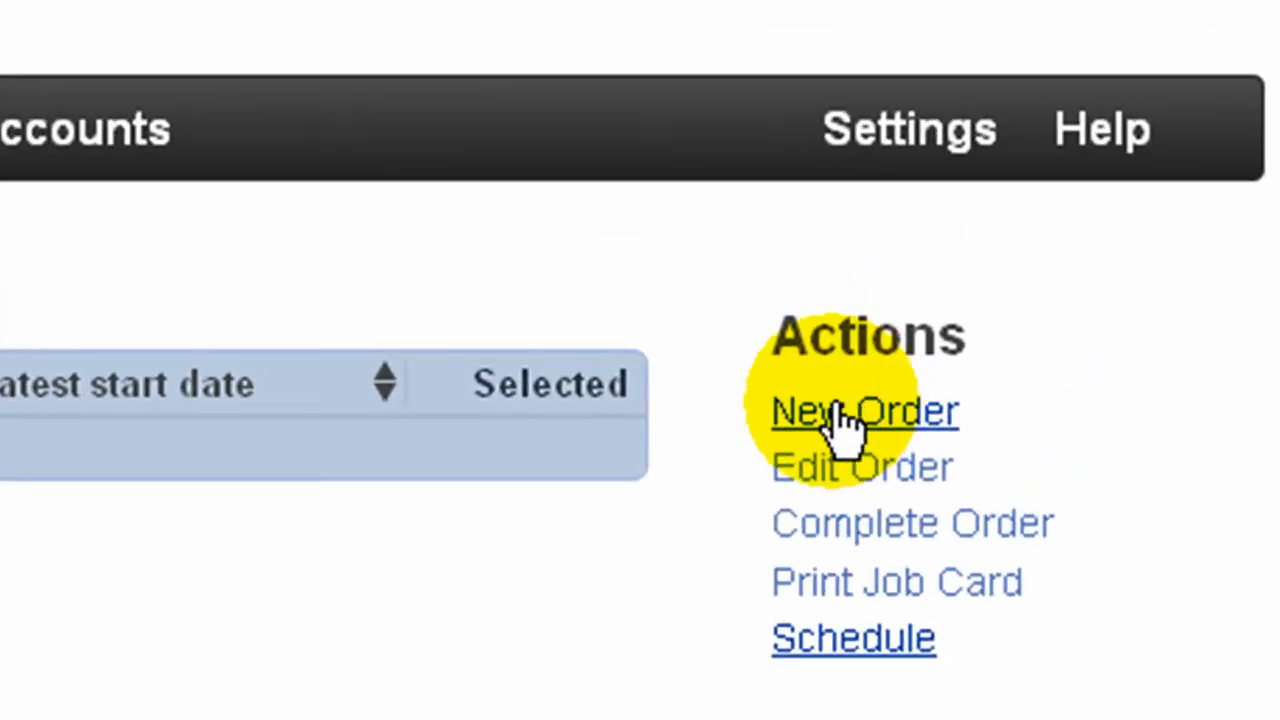
pyautogui.click(845, 420)
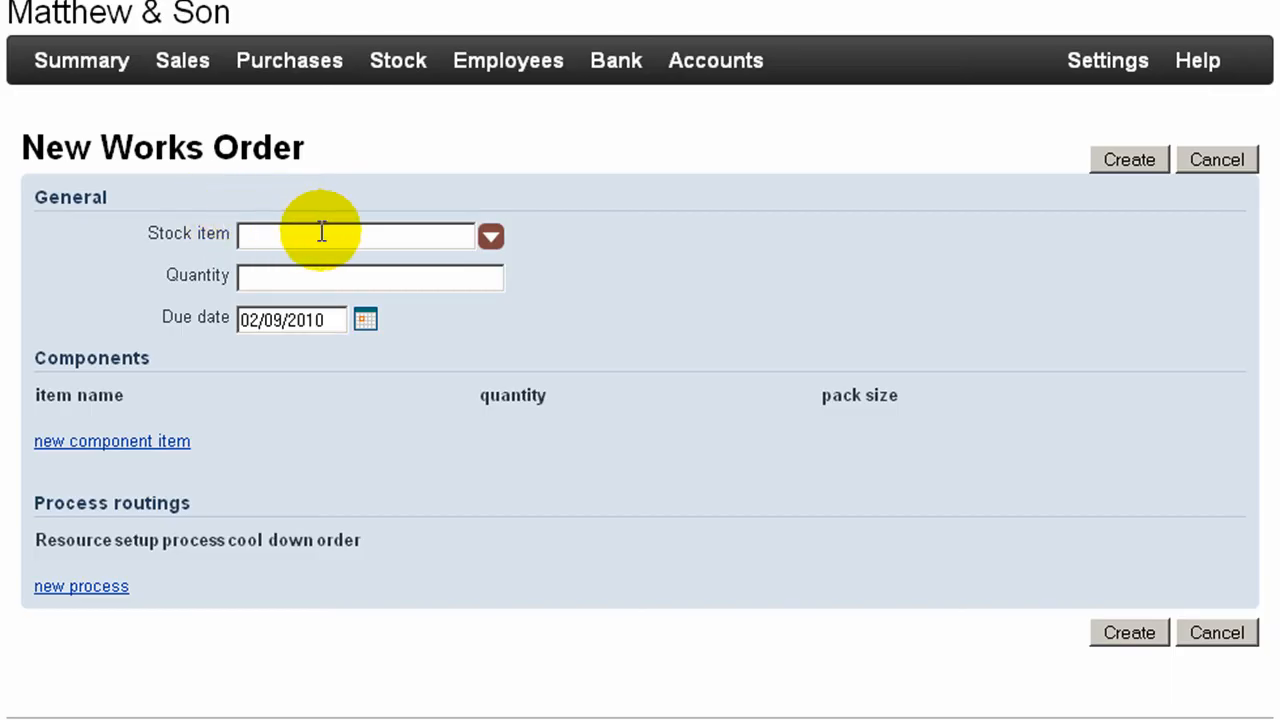
pyautogui.click(322, 232)
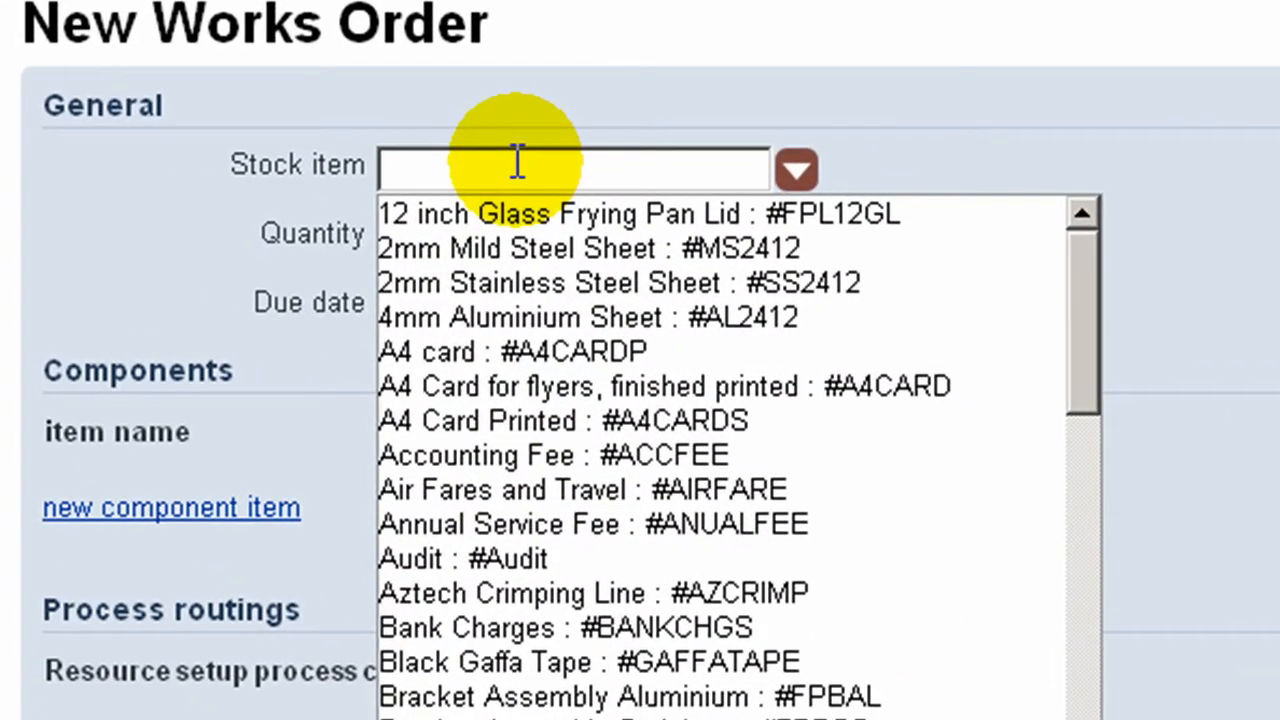
pyautogui.write('crim')
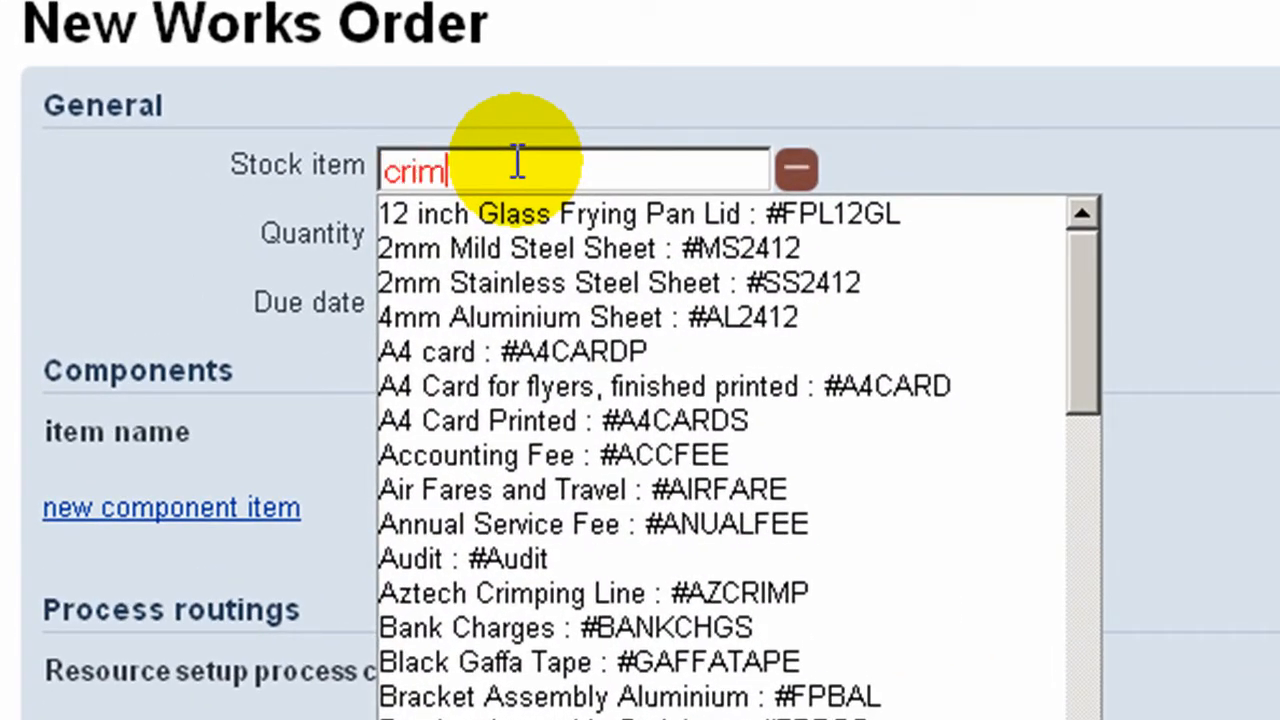
pyautogui.write('p')
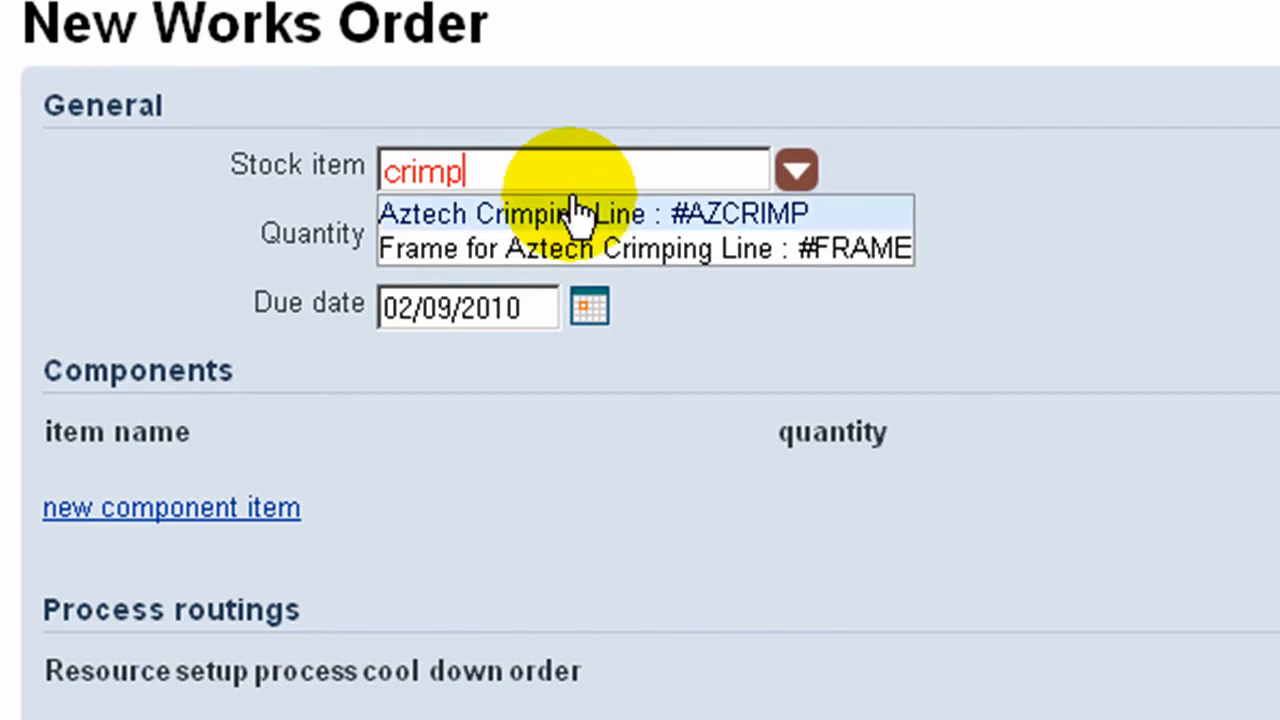
pyautogui.click(578, 208)
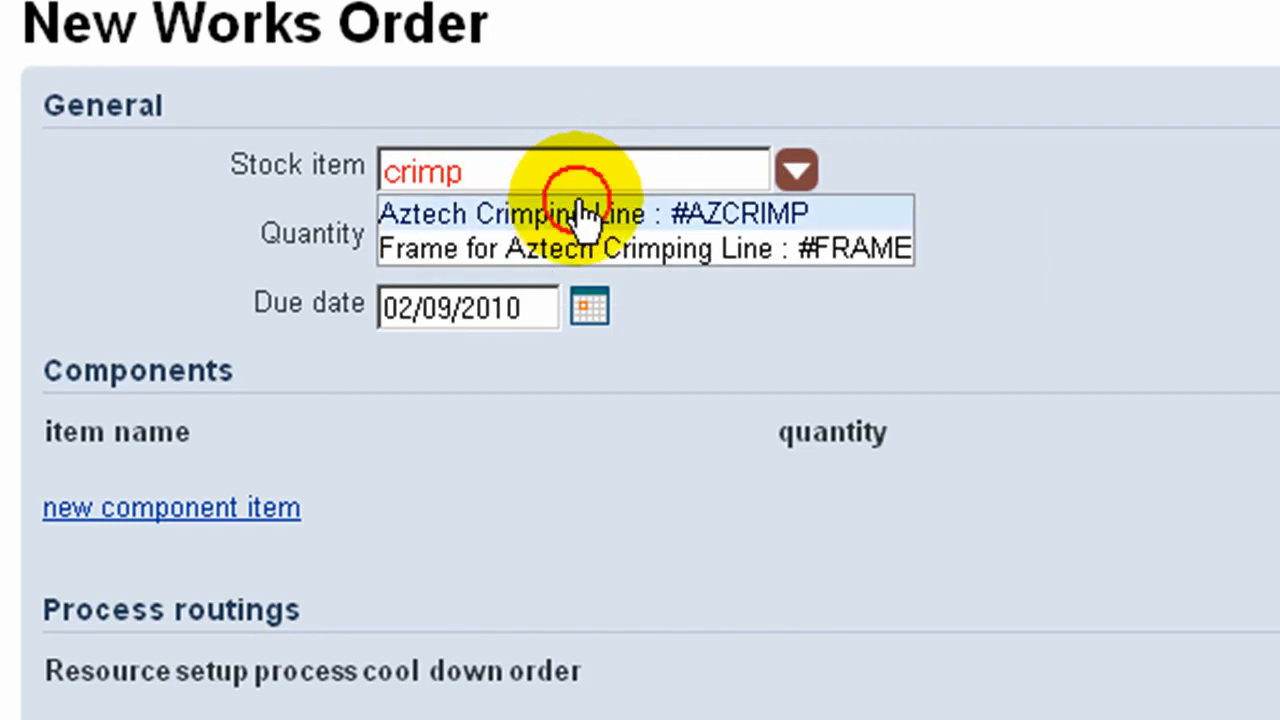
# Set the works order's quantity to 1 and due date to 29/09/2010, and create it.
pyautogui.click(590, 308)
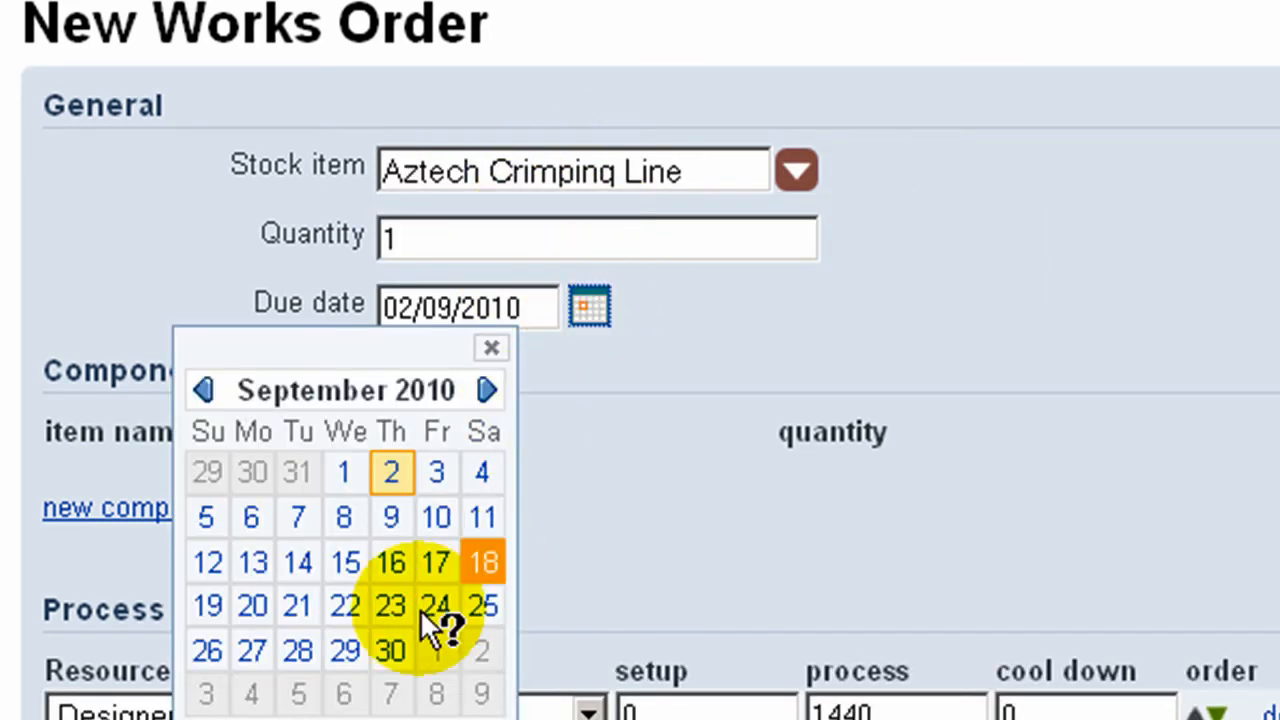
pyautogui.click(343, 652)
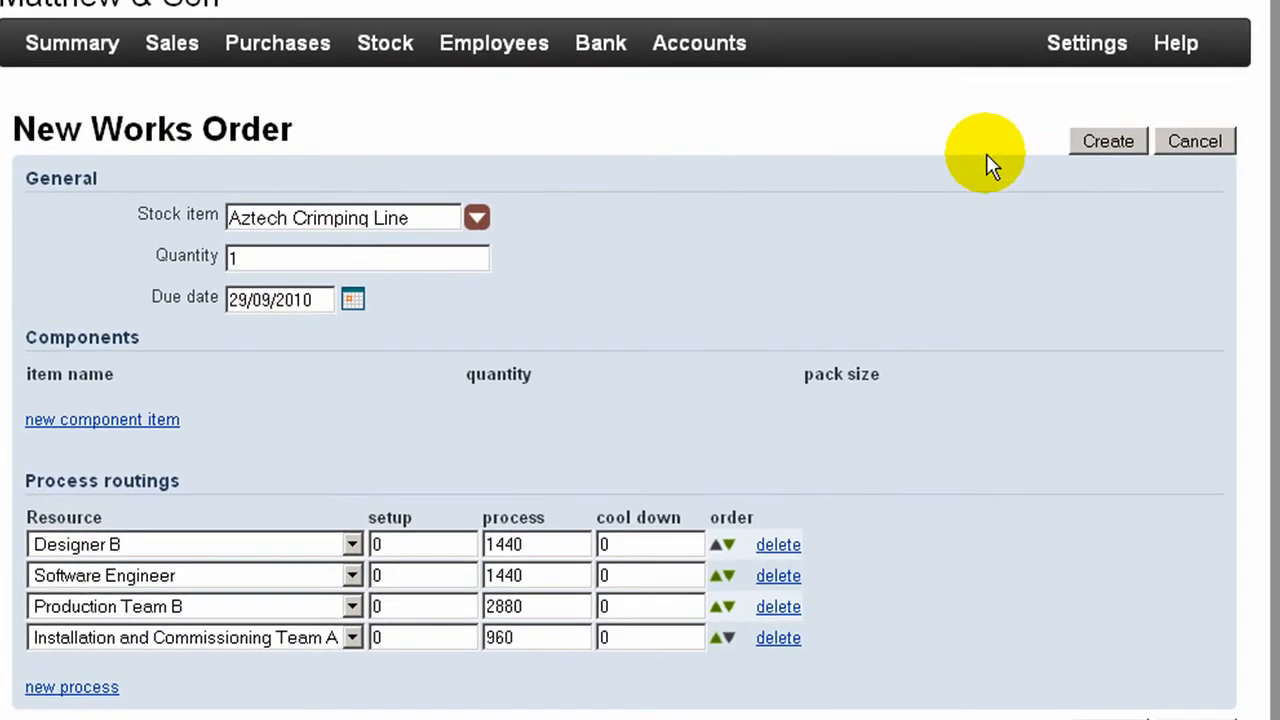
pyautogui.click(1114, 141)
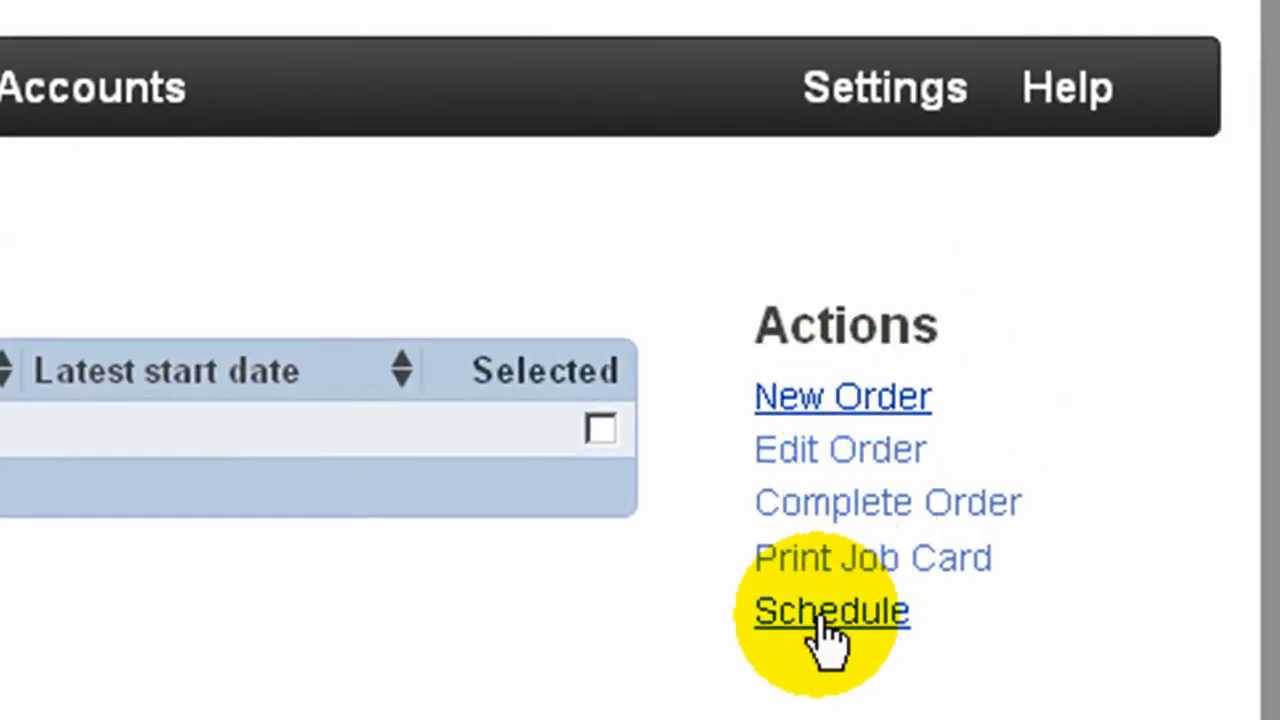
# Open the works order schedule, add wo1 to the plan, and fit the displayed time range automatically.
pyautogui.click(822, 640)
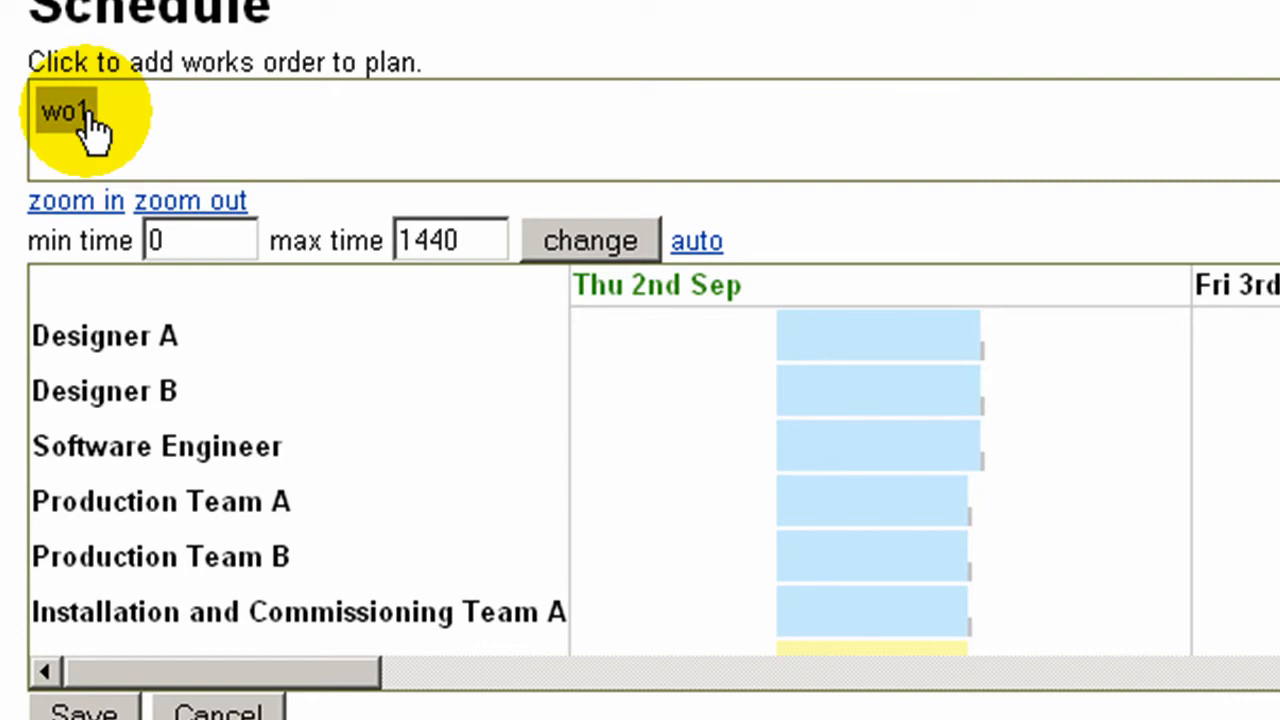
pyautogui.click(88, 113)
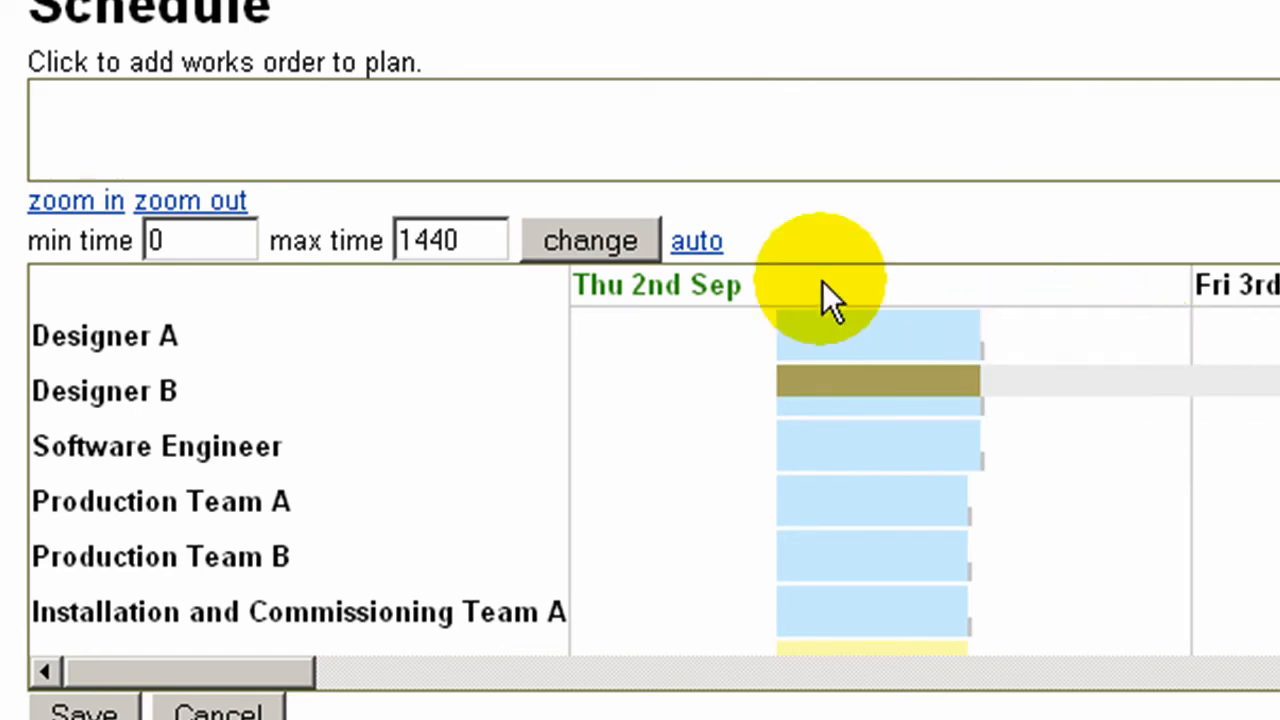
pyautogui.click(700, 244)
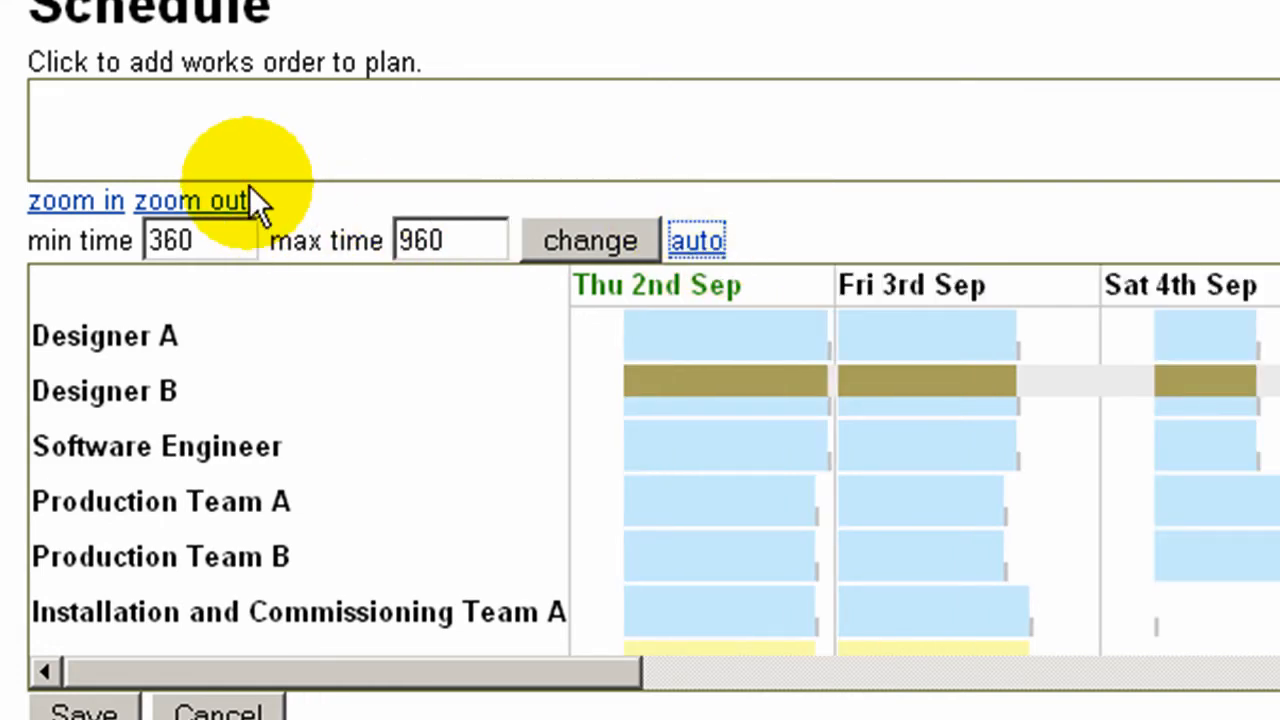
pyautogui.click(224, 202)
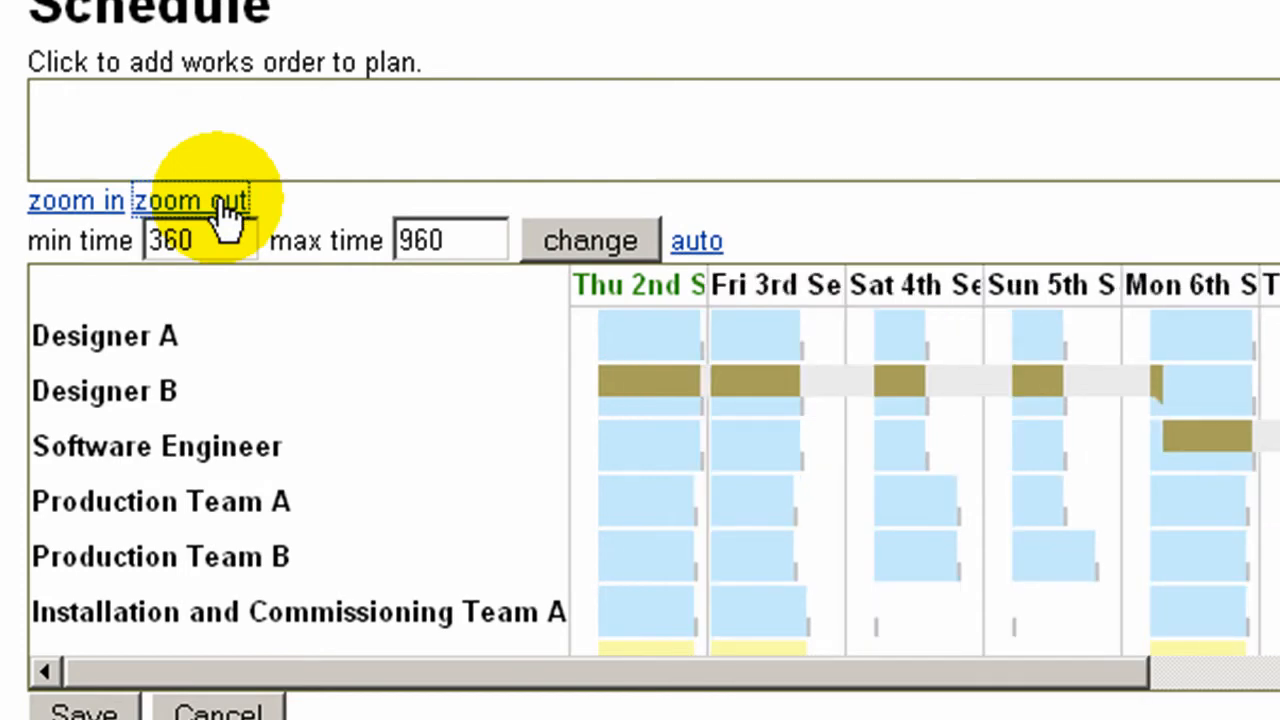
pyautogui.click(224, 203)
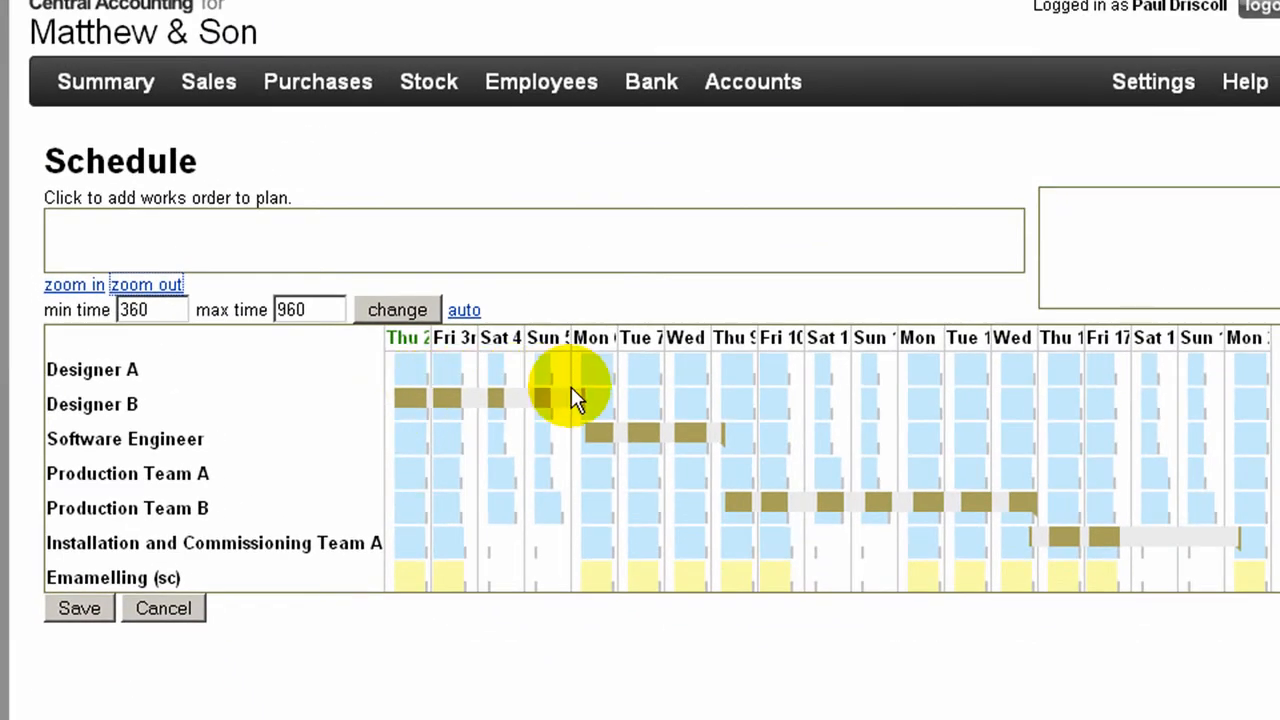
# Check the scheduled processes and shift the Installation and Commissioning Team A process to a 15:20 start.
pyautogui.moveTo(598, 427)
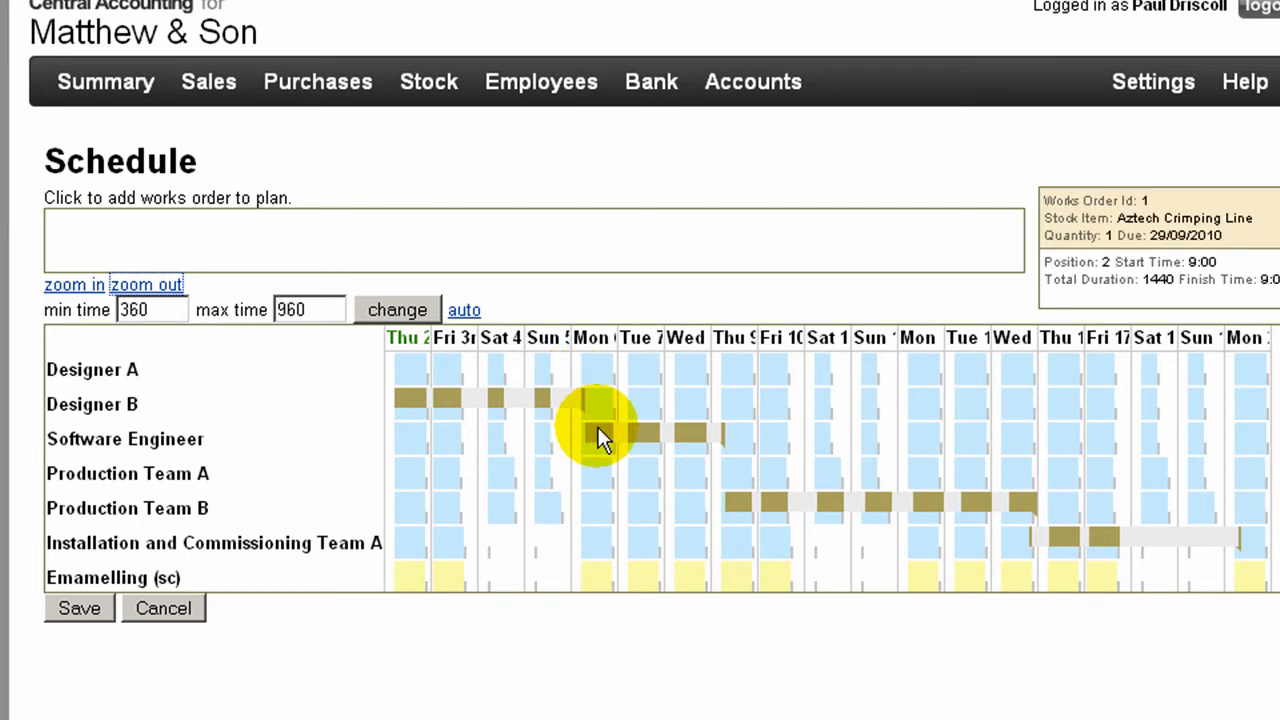
pyautogui.moveTo(736, 506)
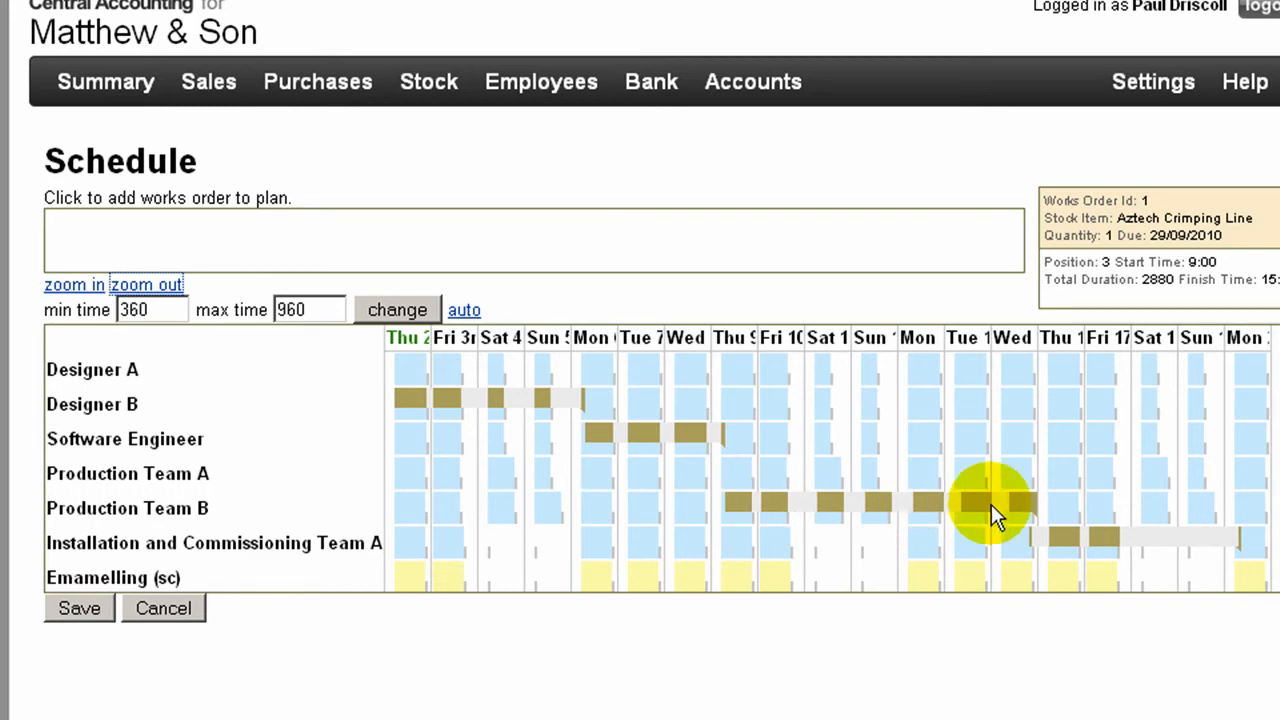
pyautogui.moveTo(1060, 543)
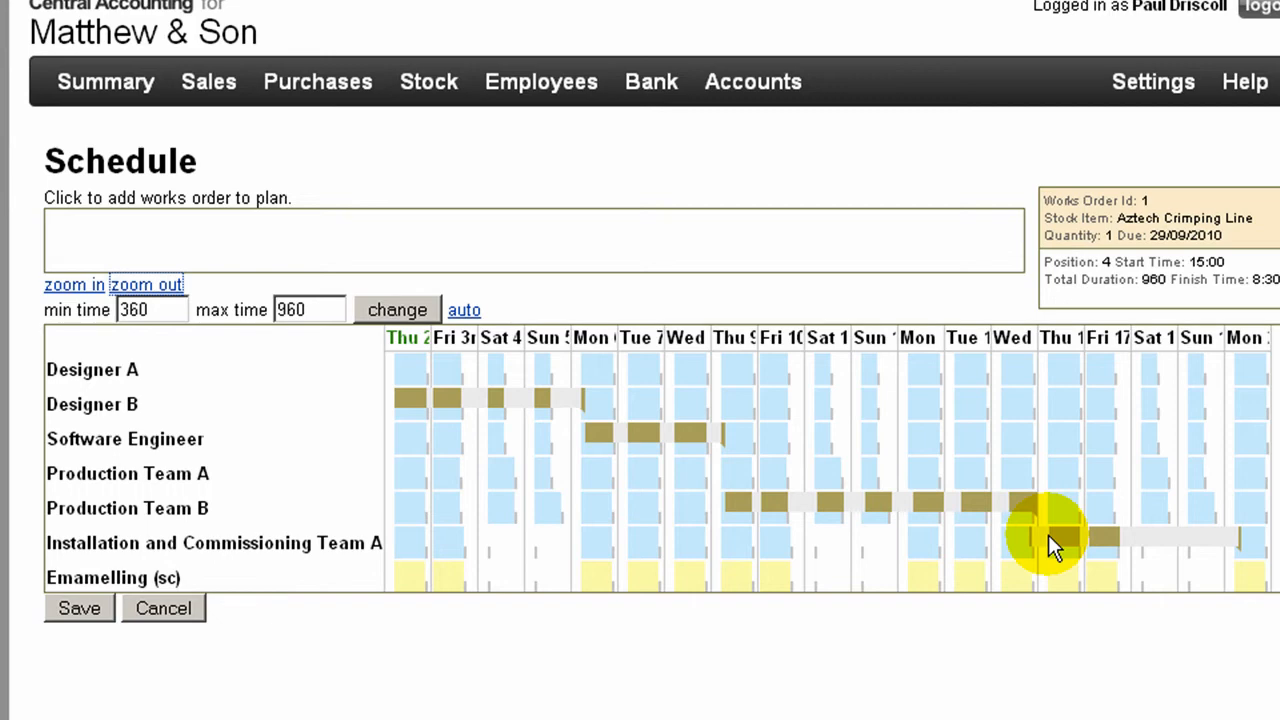
pyautogui.moveTo(1048, 534); pyautogui.dragTo(1050, 531)
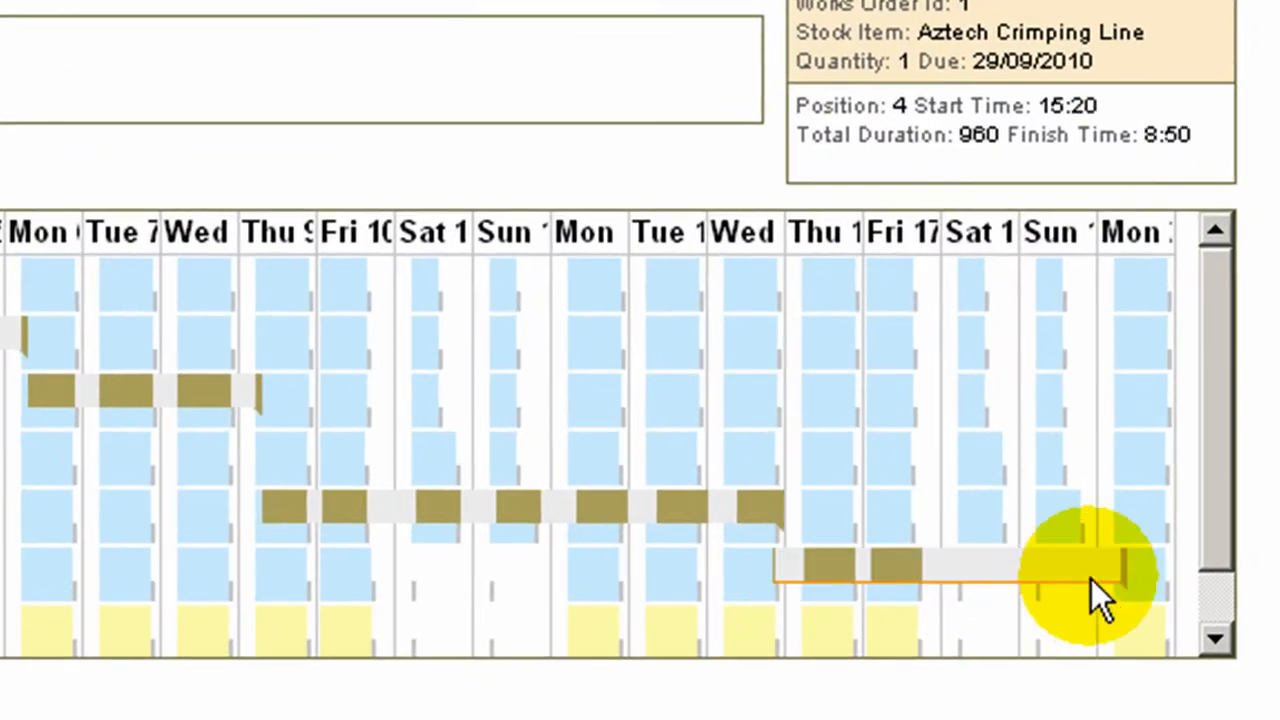
pyautogui.moveTo(1098, 590); pyautogui.dragTo(1098, 588)
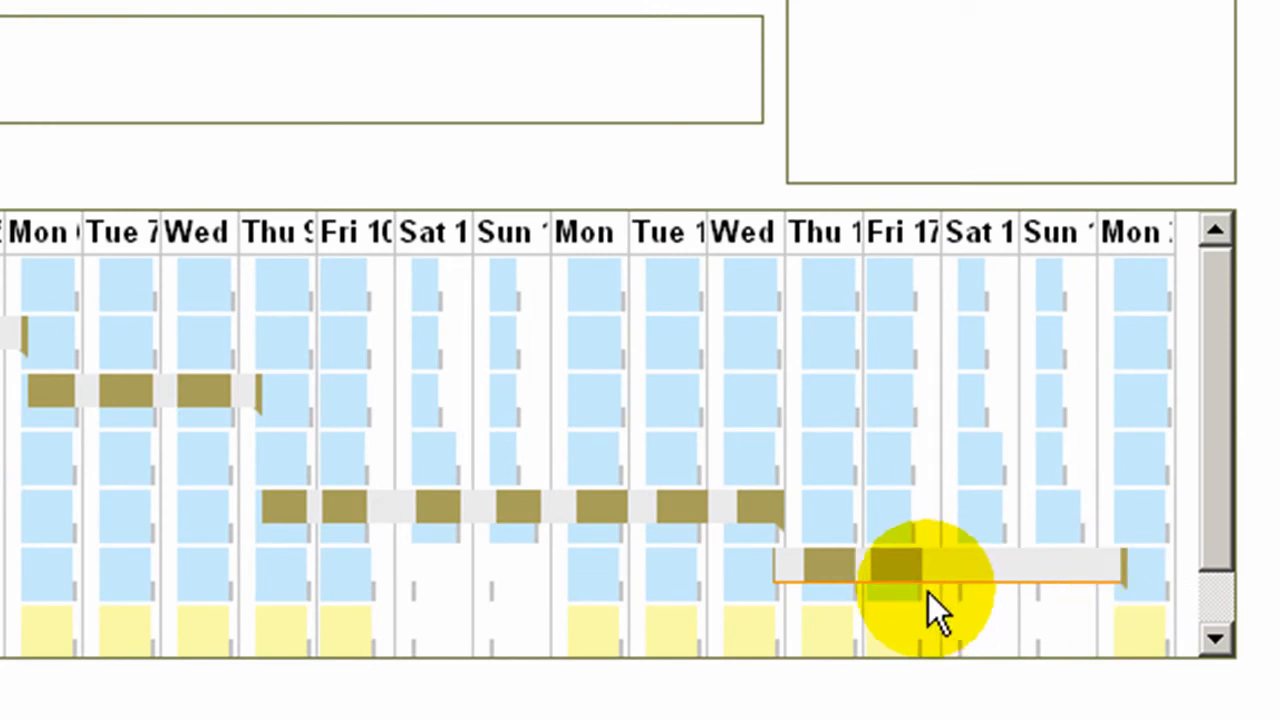
pyautogui.moveTo(918, 591)
pyautogui.mouseDown()
pyautogui.moveTo(935, 590)
pyautogui.moveTo(921, 590)
pyautogui.mouseUp()
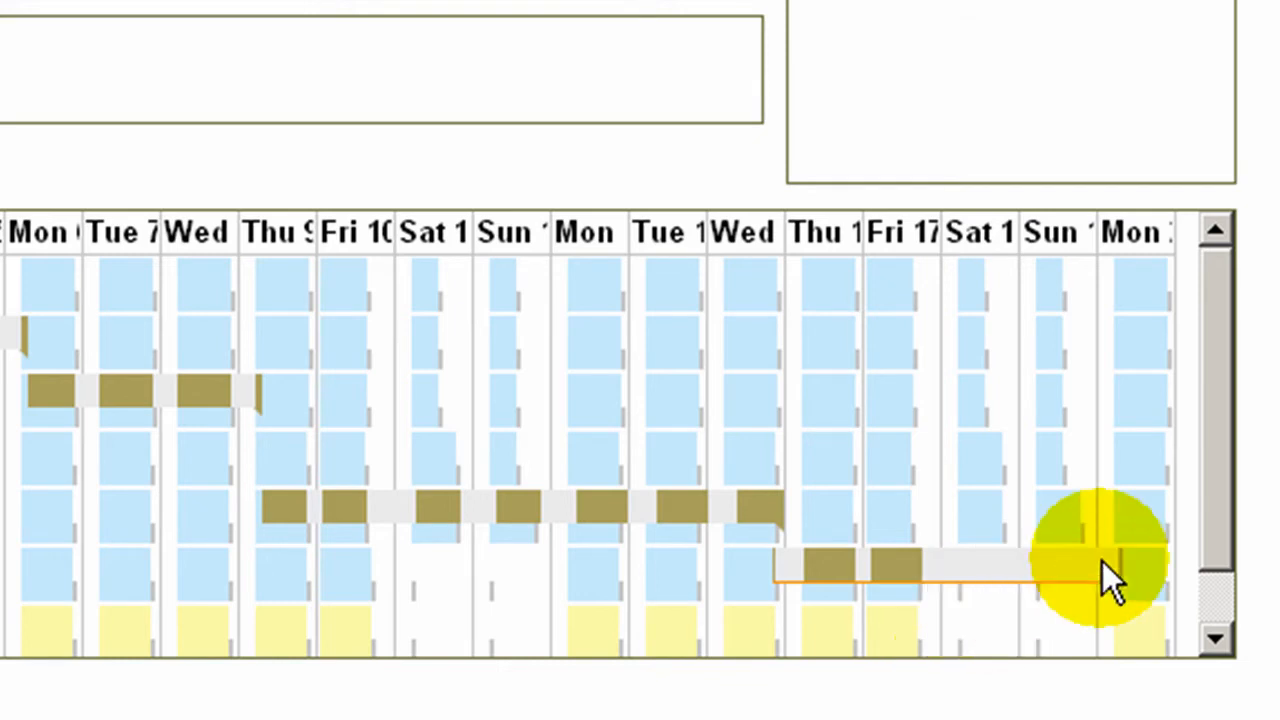
pyautogui.moveTo(1107, 568)
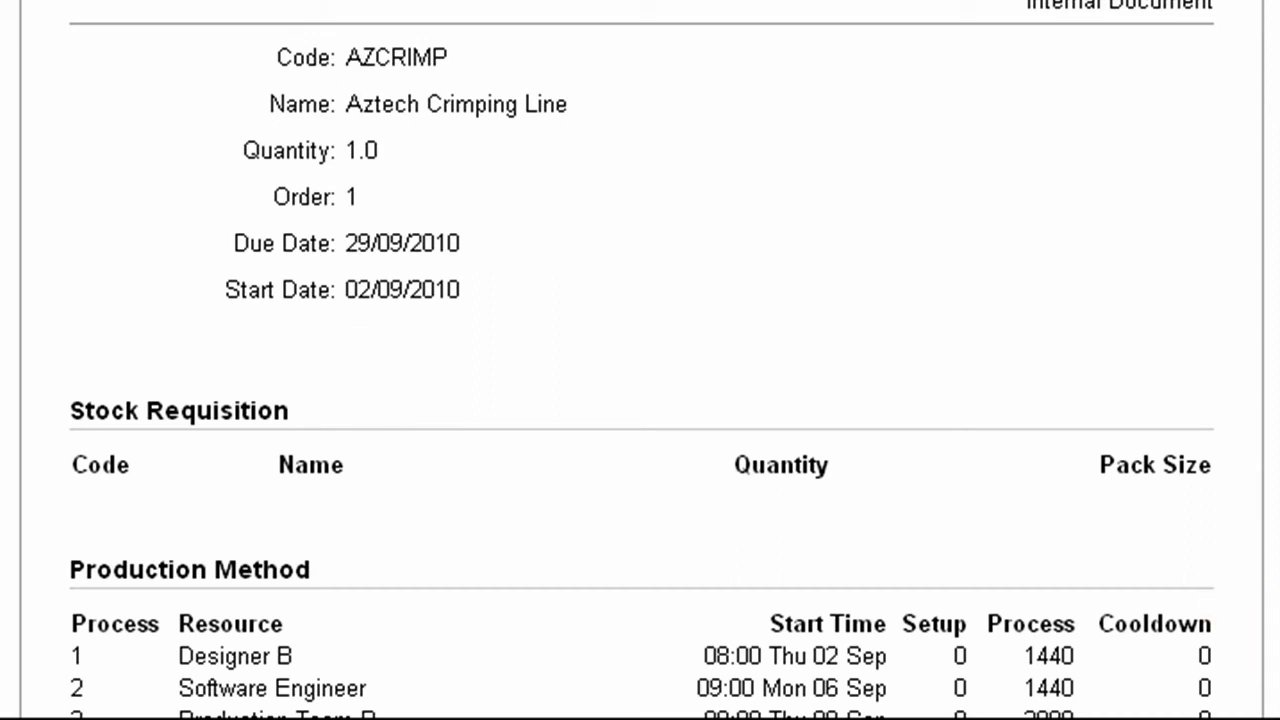
# Review the production method on the Aztech Crimping Line works order's job card.
pyautogui.scroll(-1, 640, 350)
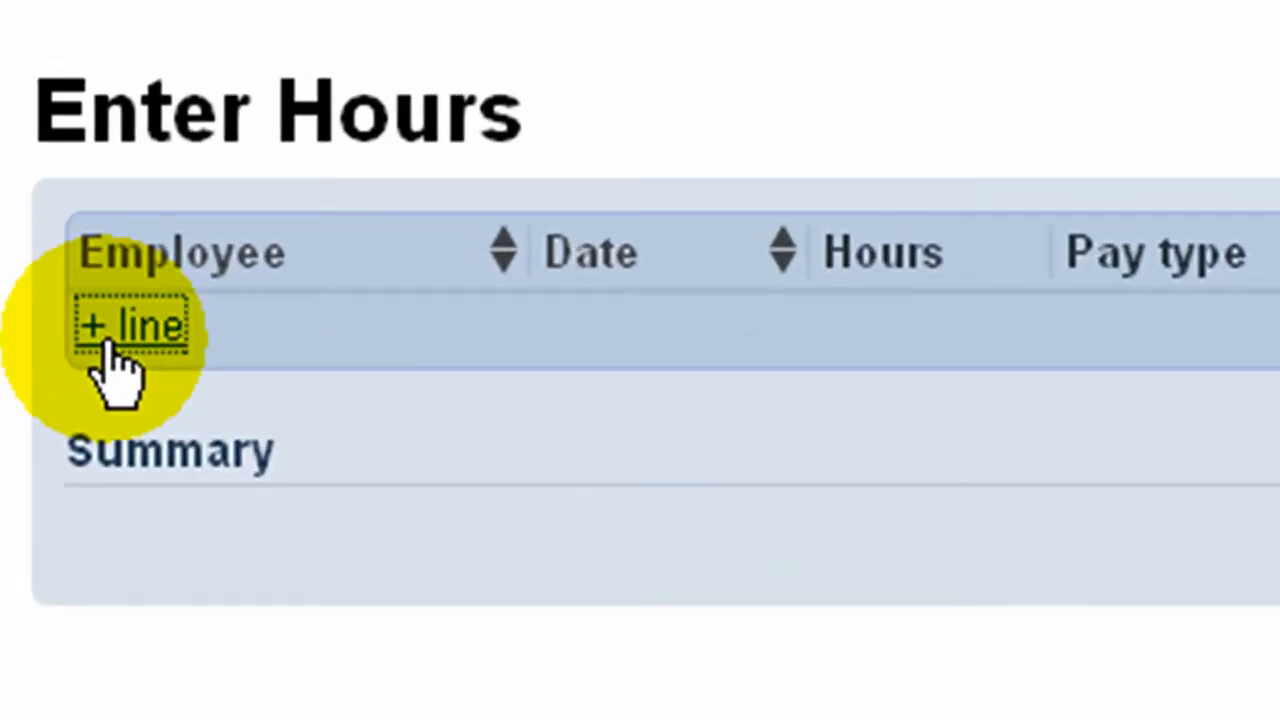
# Add an hours line for the listed employee dated 03/09/2010, with 30 hours booked to the Aztech Crimping Line project.
pyautogui.click(40, 133)
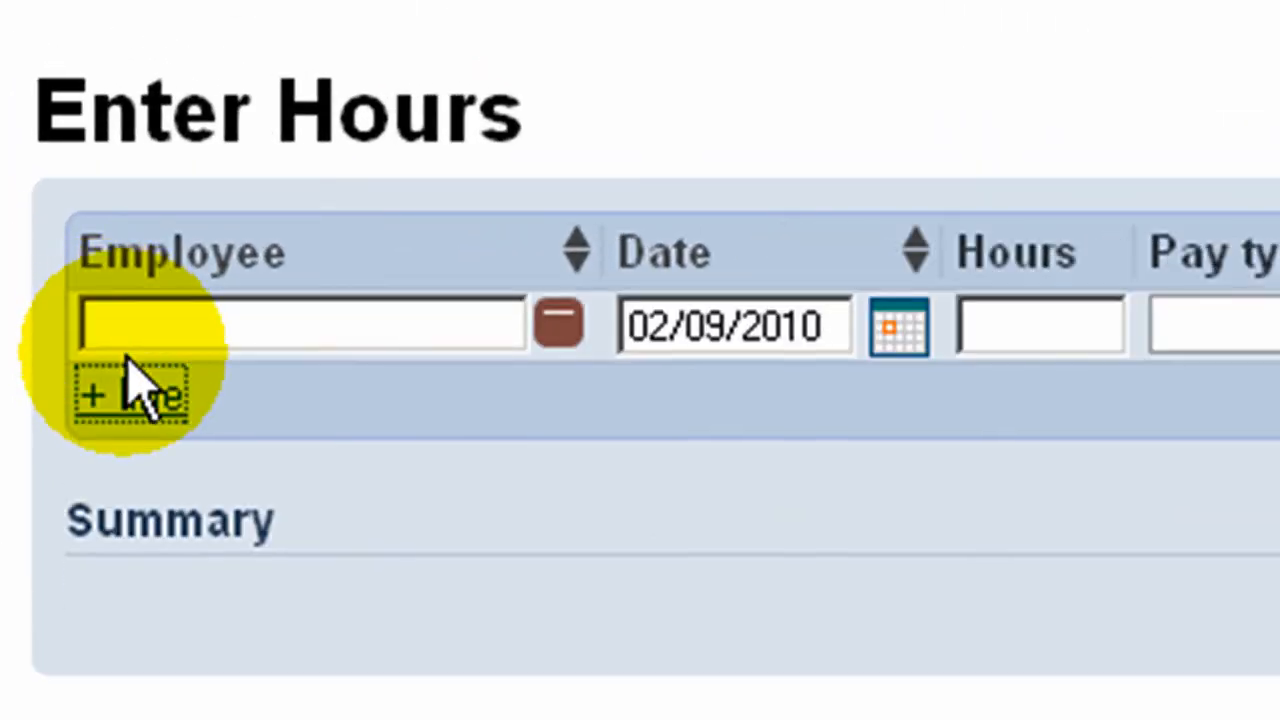
pyautogui.click(131, 329)
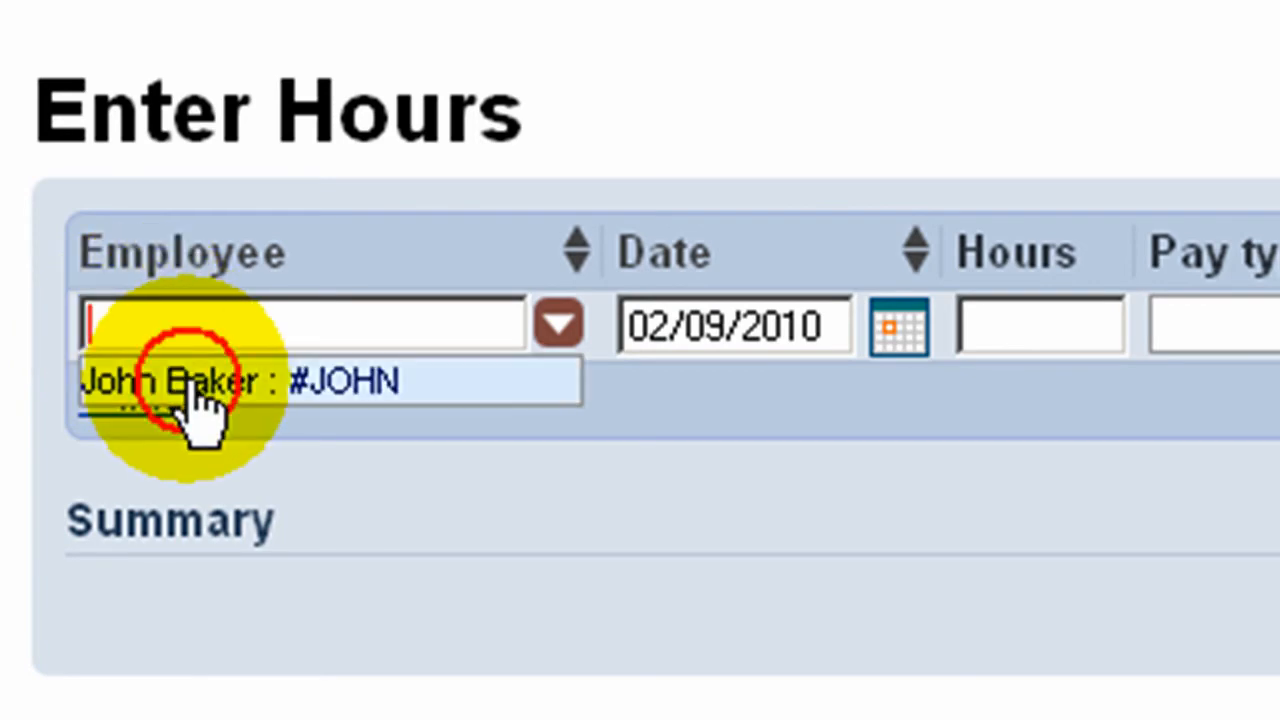
pyautogui.click(200, 395)
pyautogui.click(905, 325)
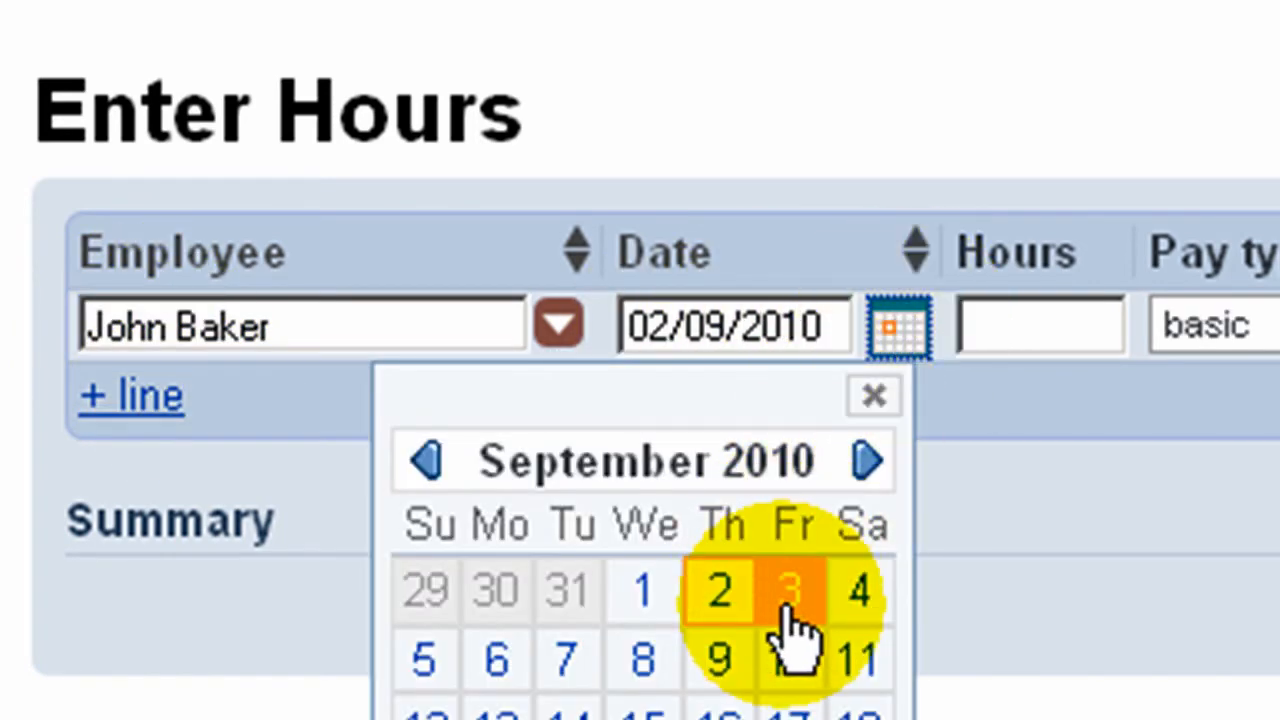
pyautogui.click(790, 622)
pyautogui.click(1057, 329)
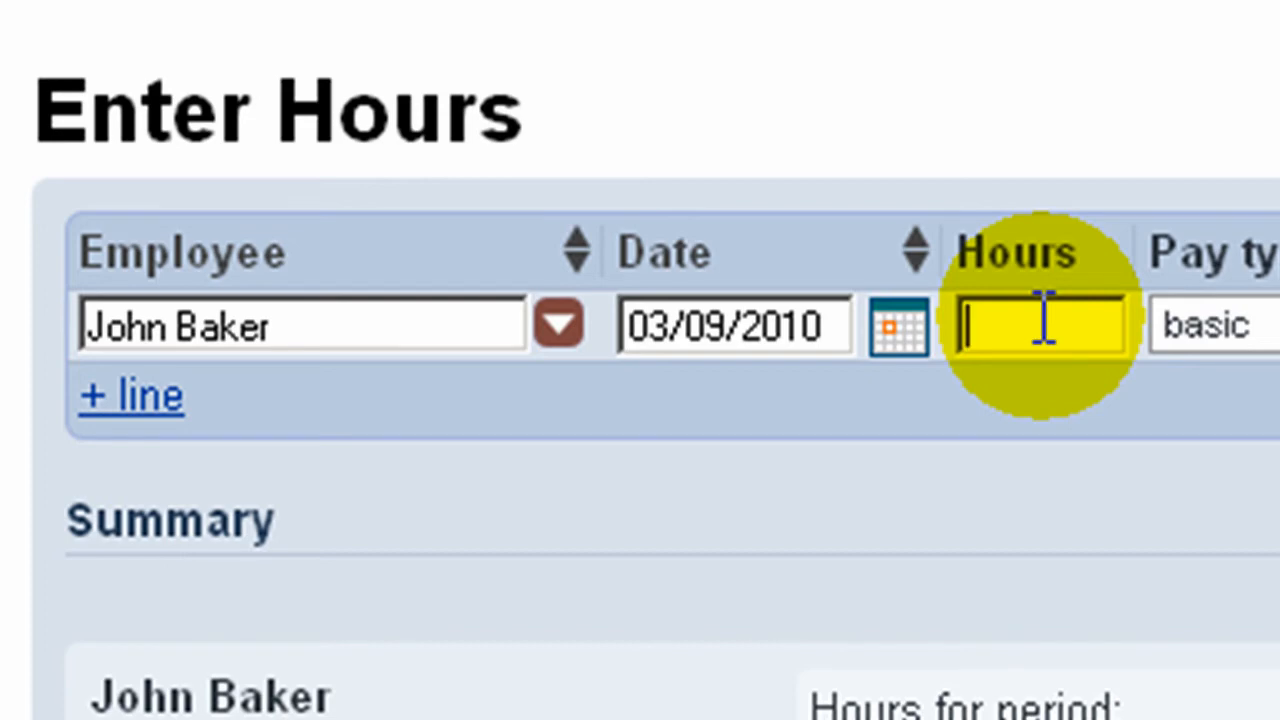
pyautogui.write('30')
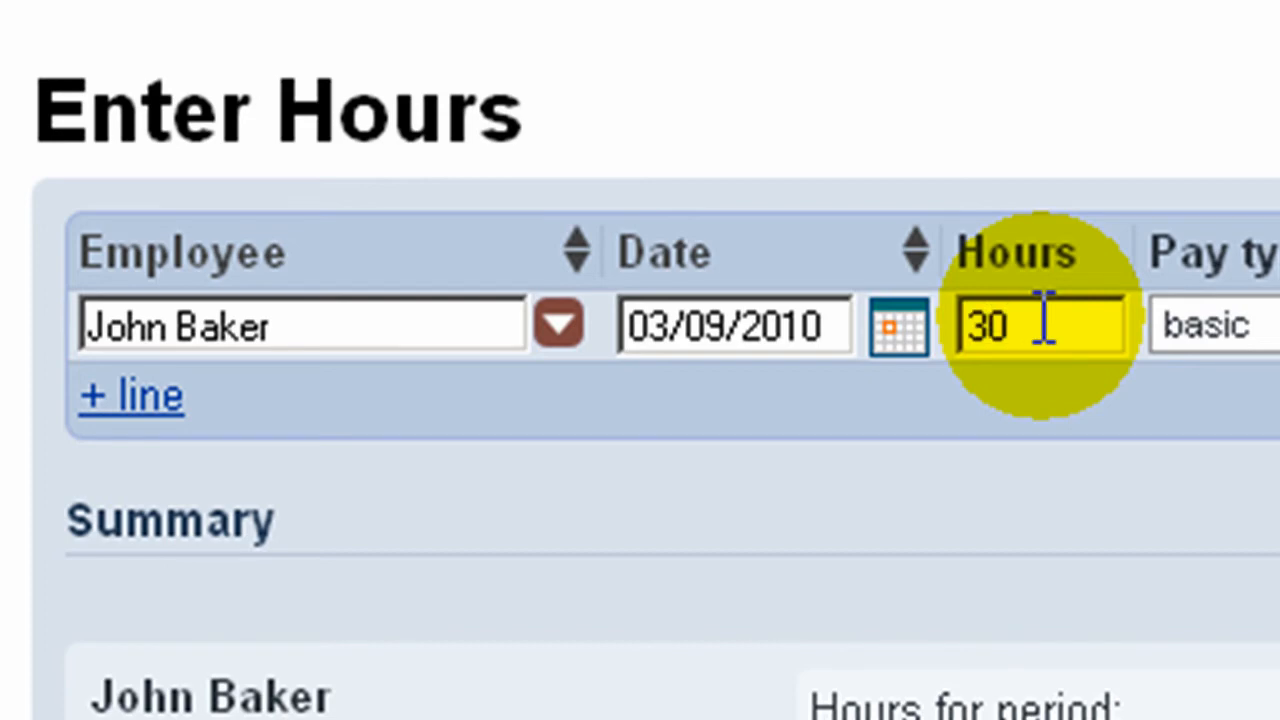
pyautogui.click(545, 338)
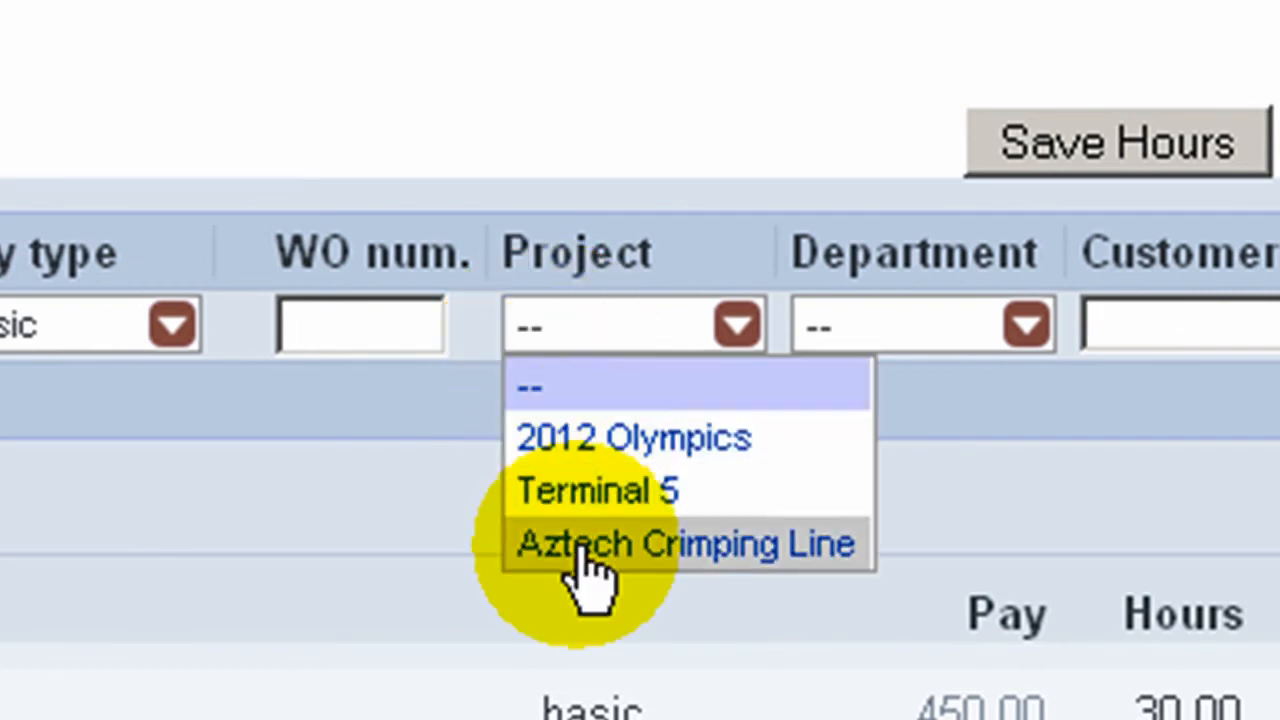
pyautogui.click(571, 540)
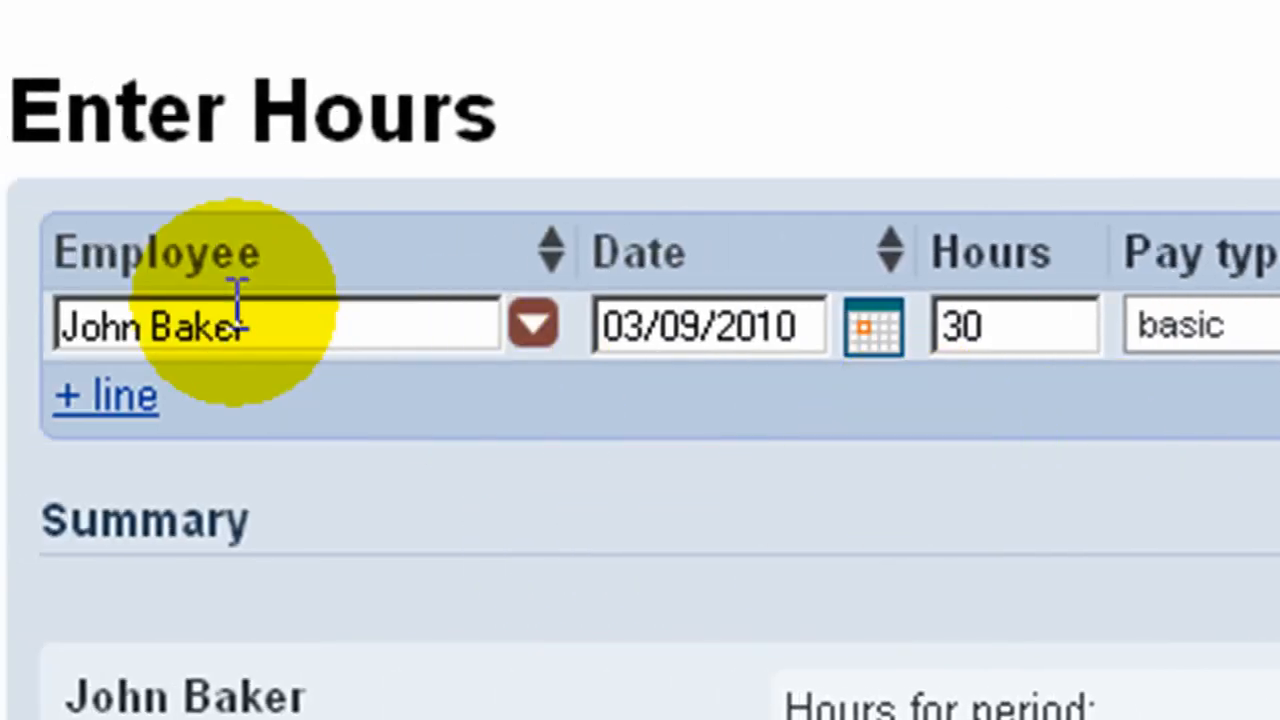
# Add a second line for the same employee dated 03/09/2010 with 10 hours on the 2012 Olympics project, then save and run payroll.
pyautogui.click(148, 398)
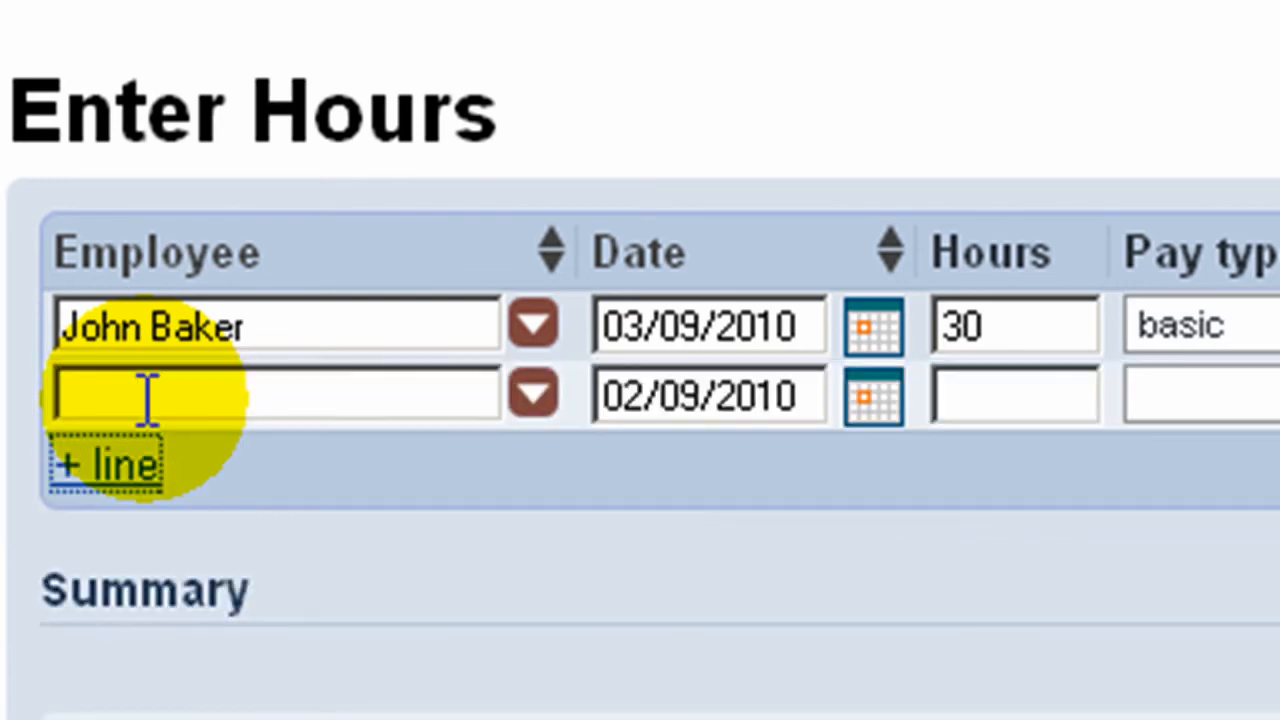
pyautogui.click(148, 398)
pyautogui.click(172, 440)
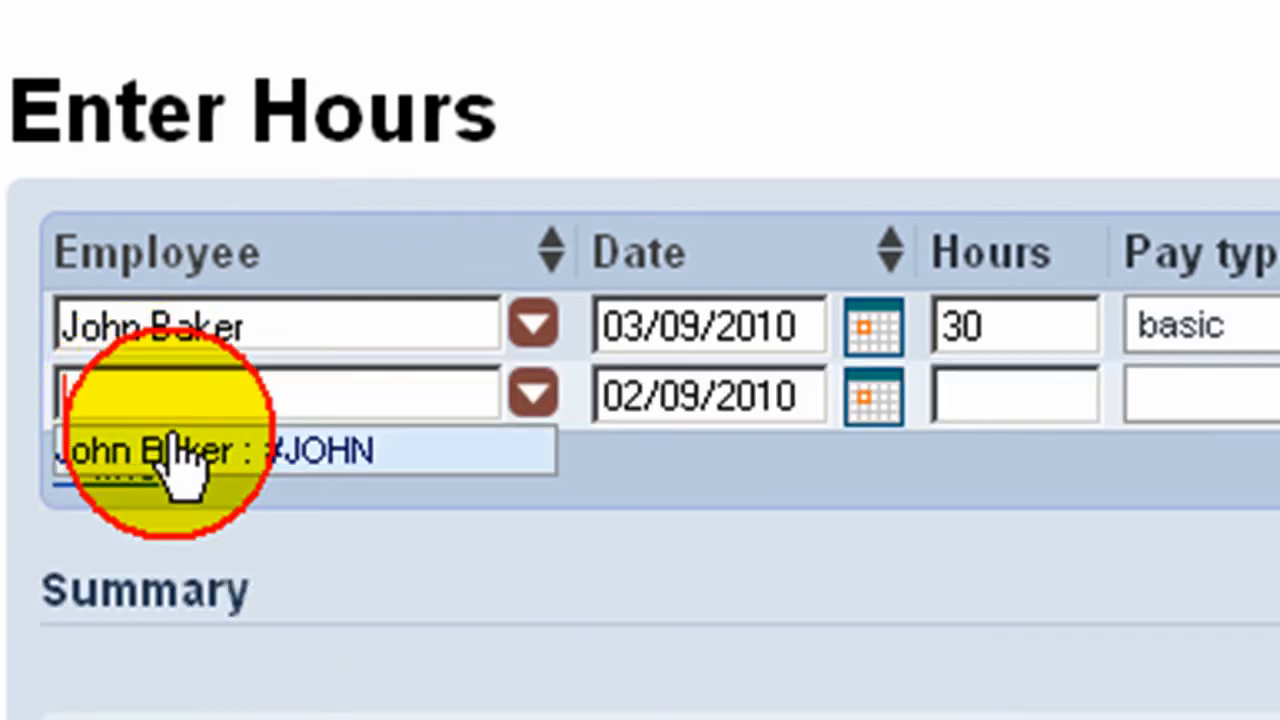
pyautogui.click(868, 398)
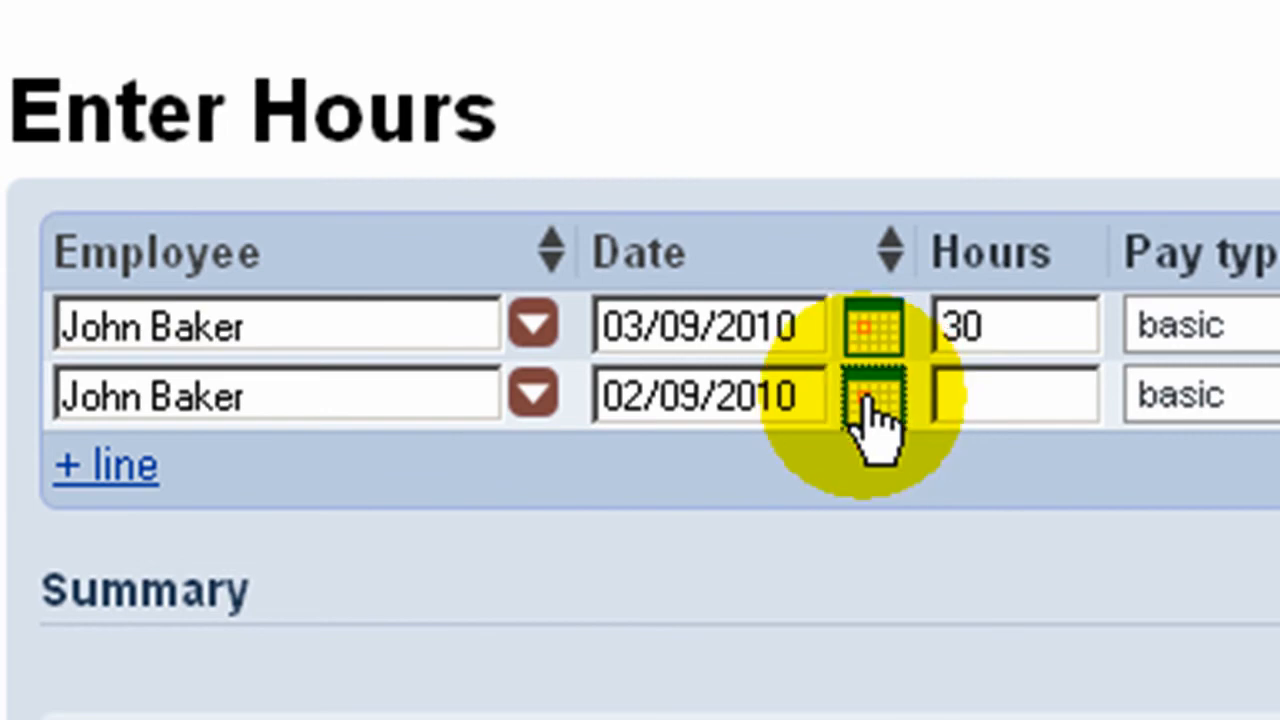
pyautogui.click(766, 657)
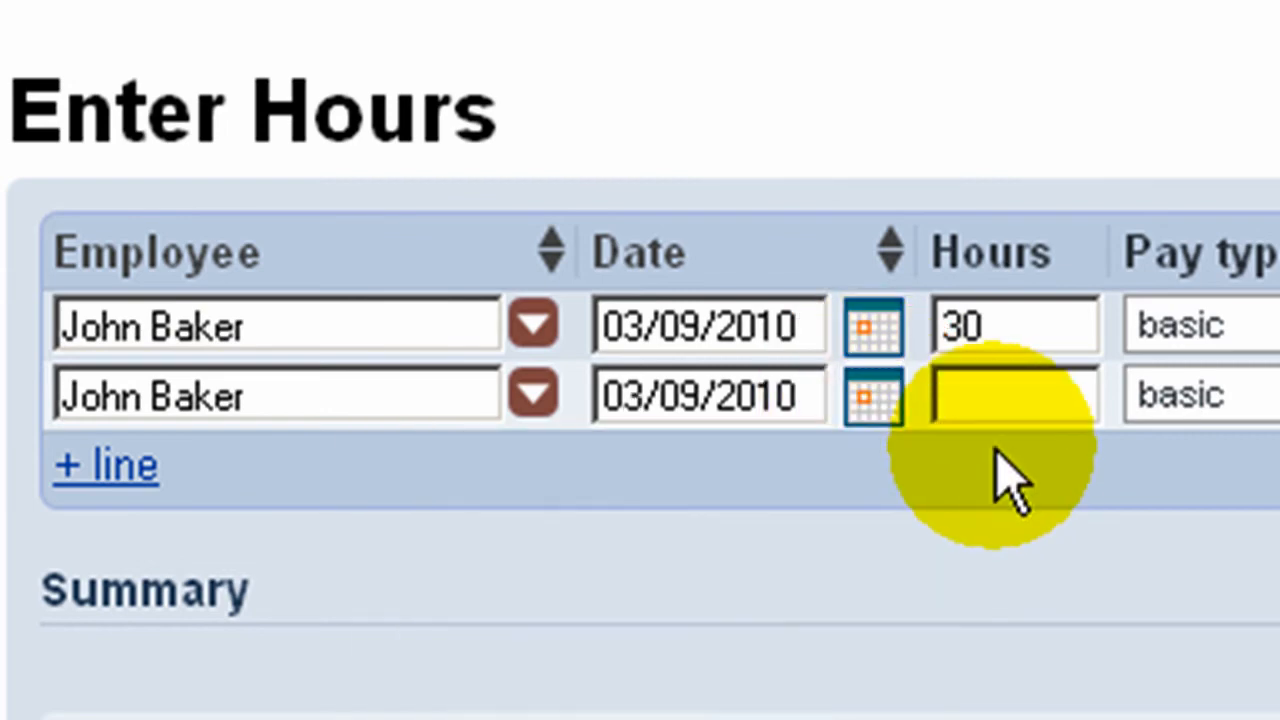
pyautogui.click(988, 393)
pyautogui.write('1')
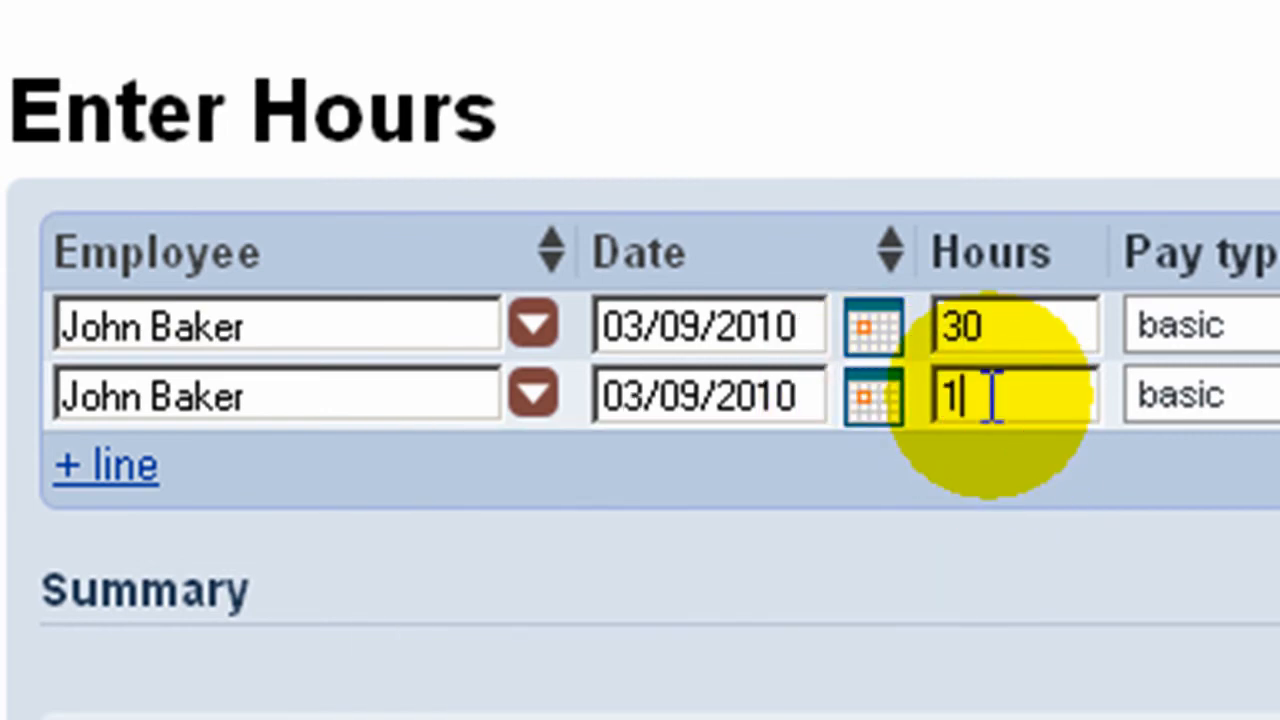
pyautogui.write('0')
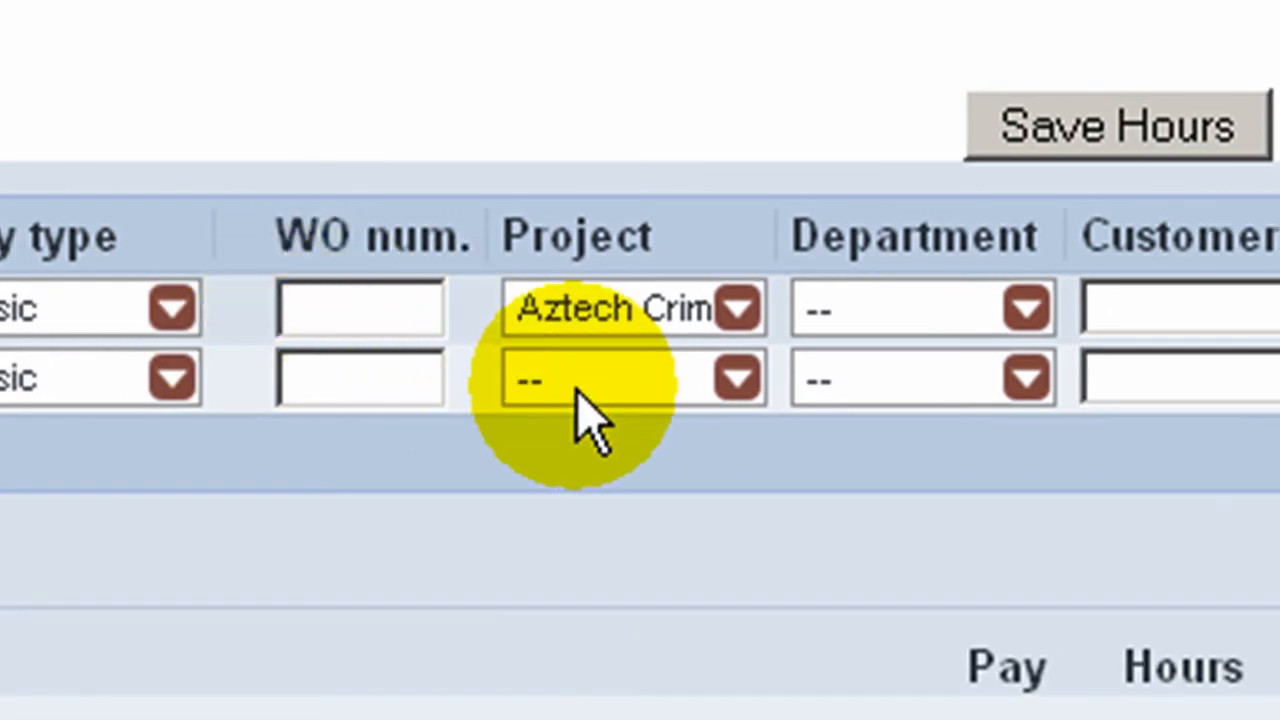
pyautogui.click(577, 390)
pyautogui.click(670, 489)
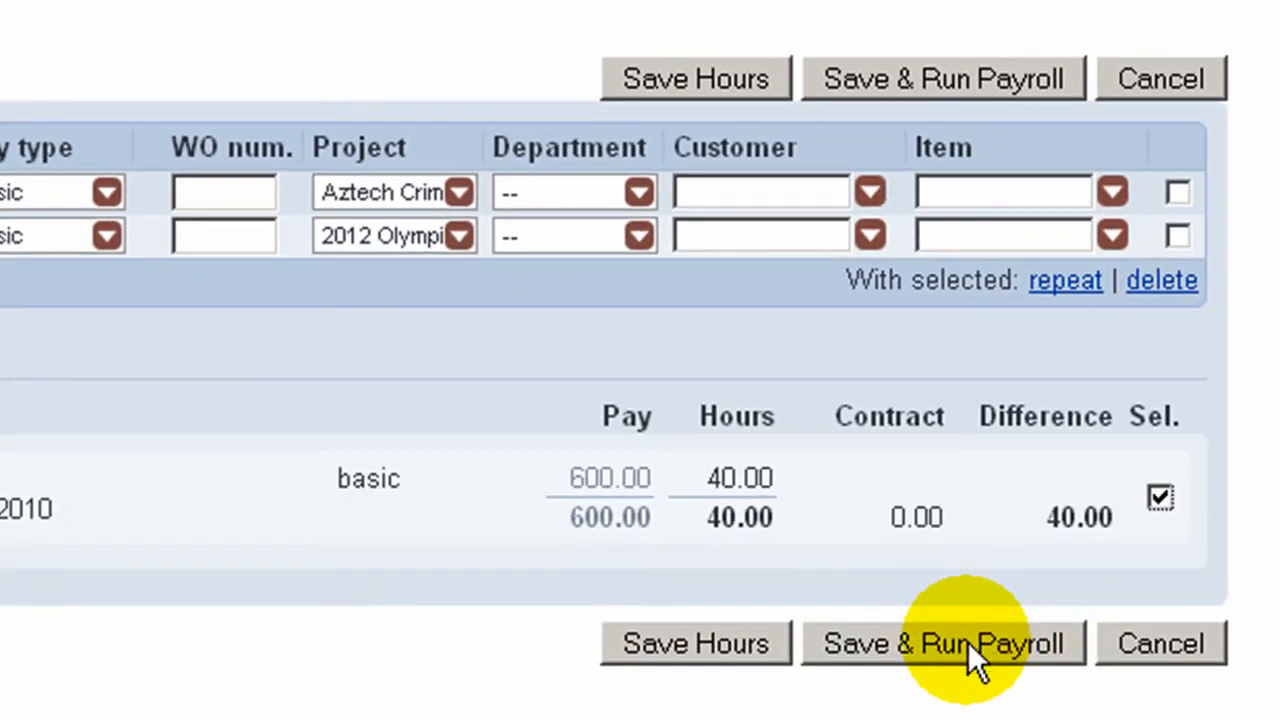
pyautogui.click(967, 641)
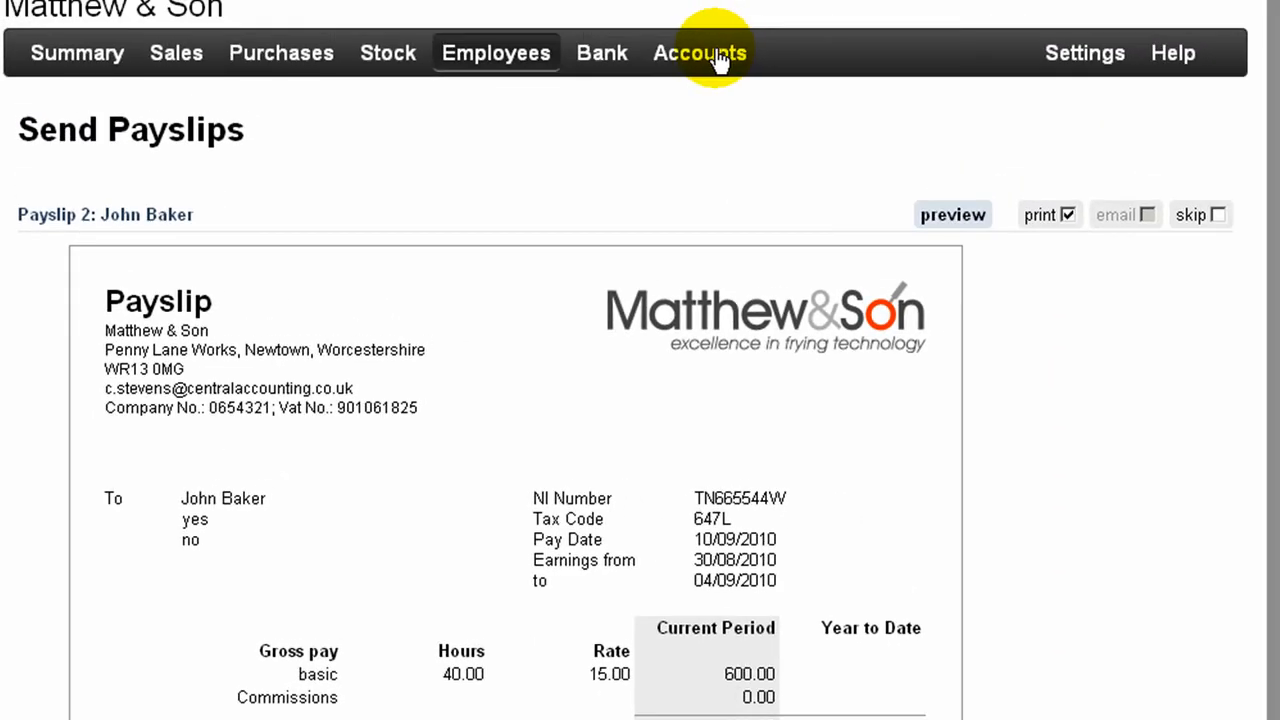
# Generate a Profit & Loss report for the period 01/08/2010 to 30/09/2010.
pyautogui.click(719, 58)
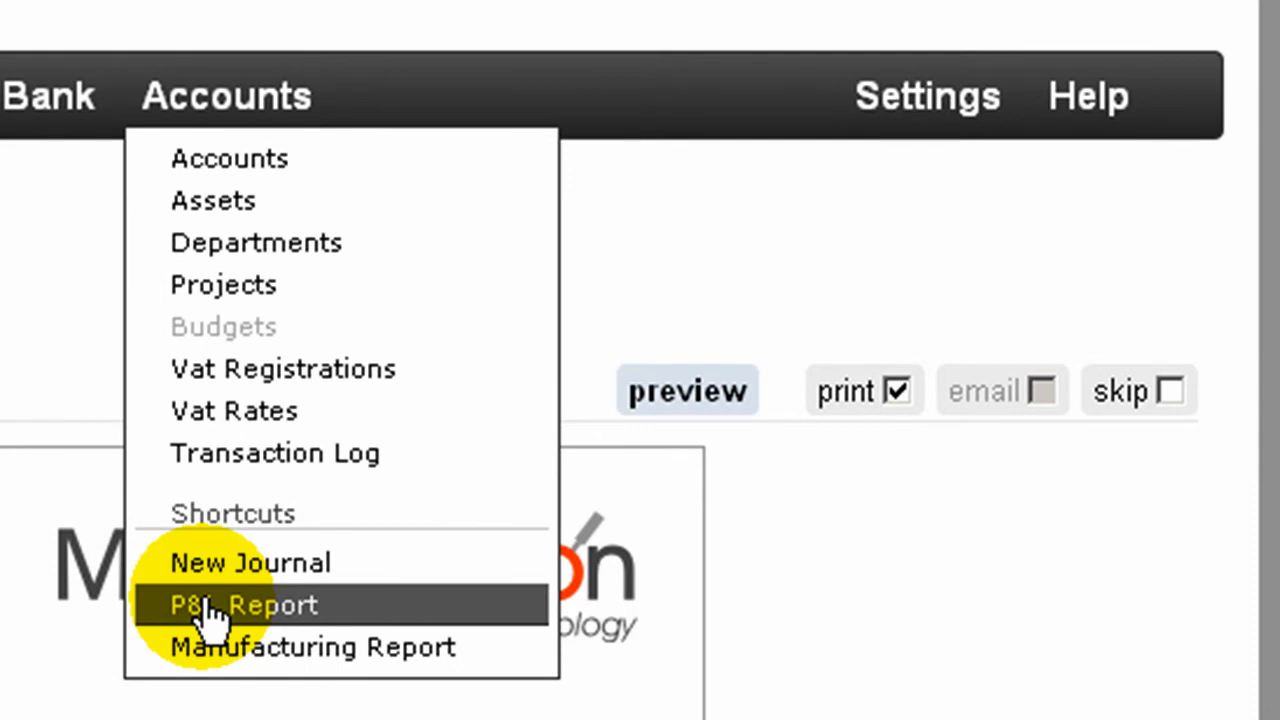
pyautogui.click(205, 605)
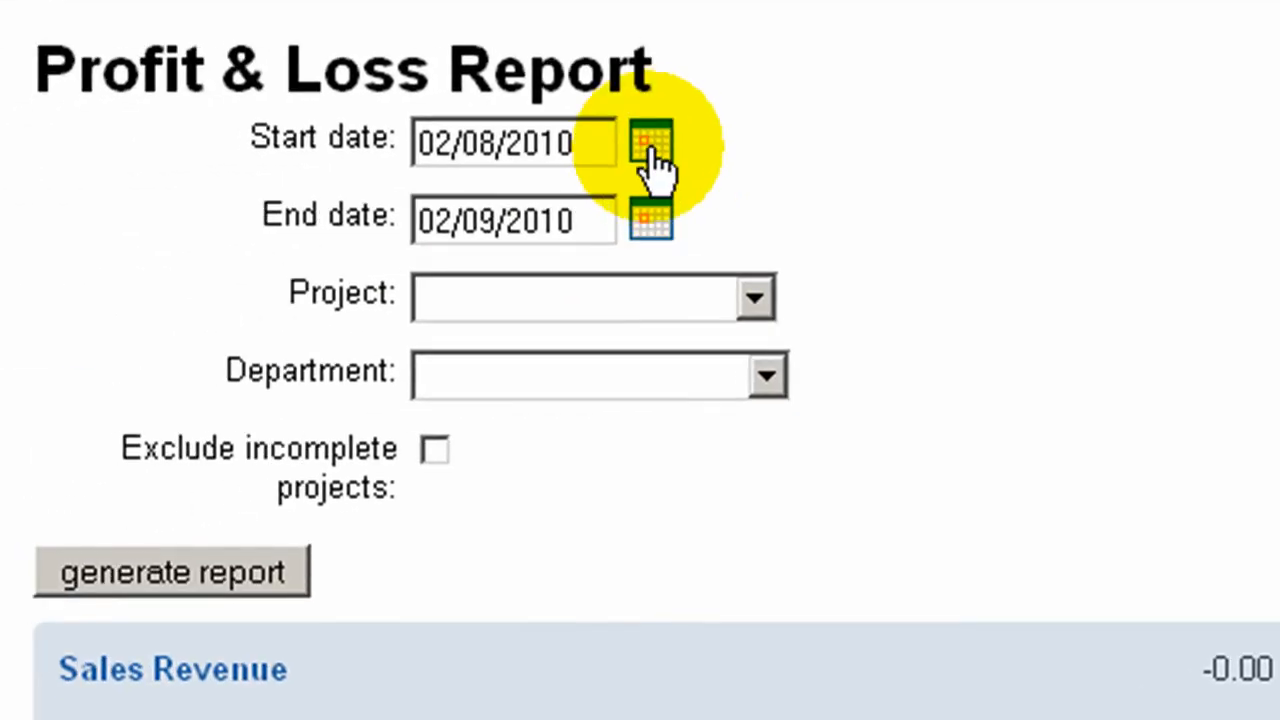
pyautogui.click(651, 150)
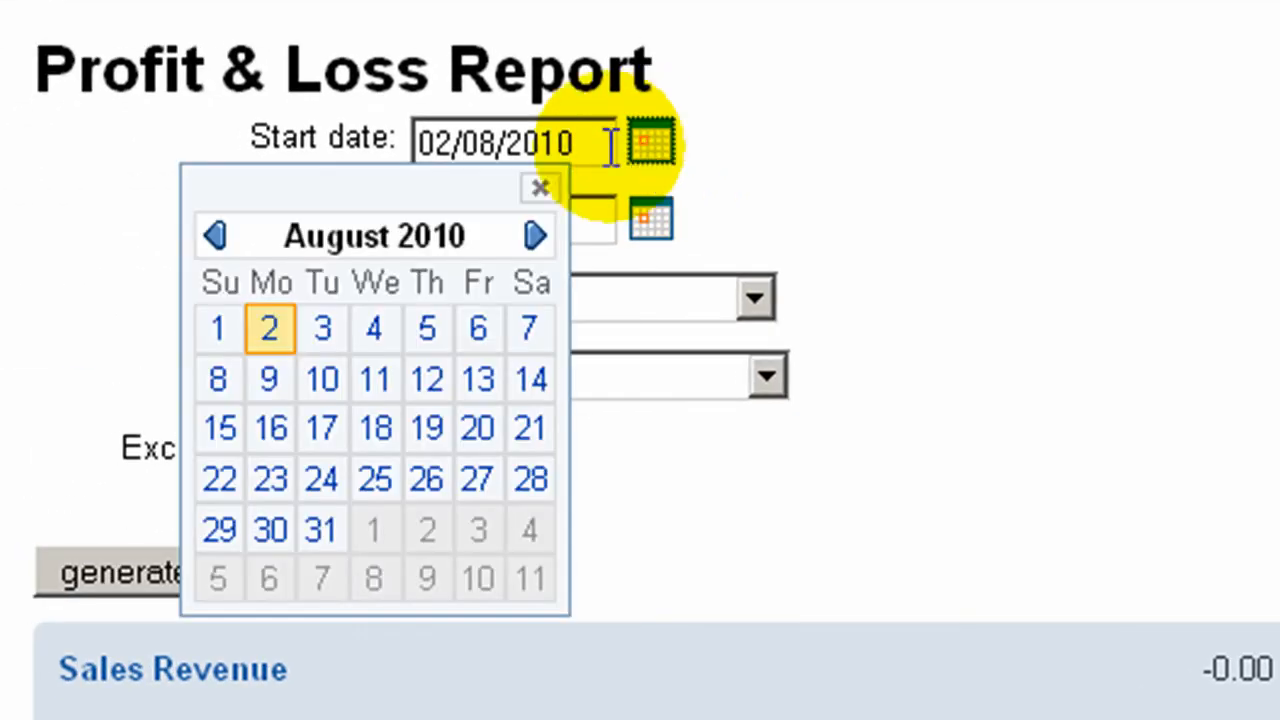
pyautogui.click(220, 333)
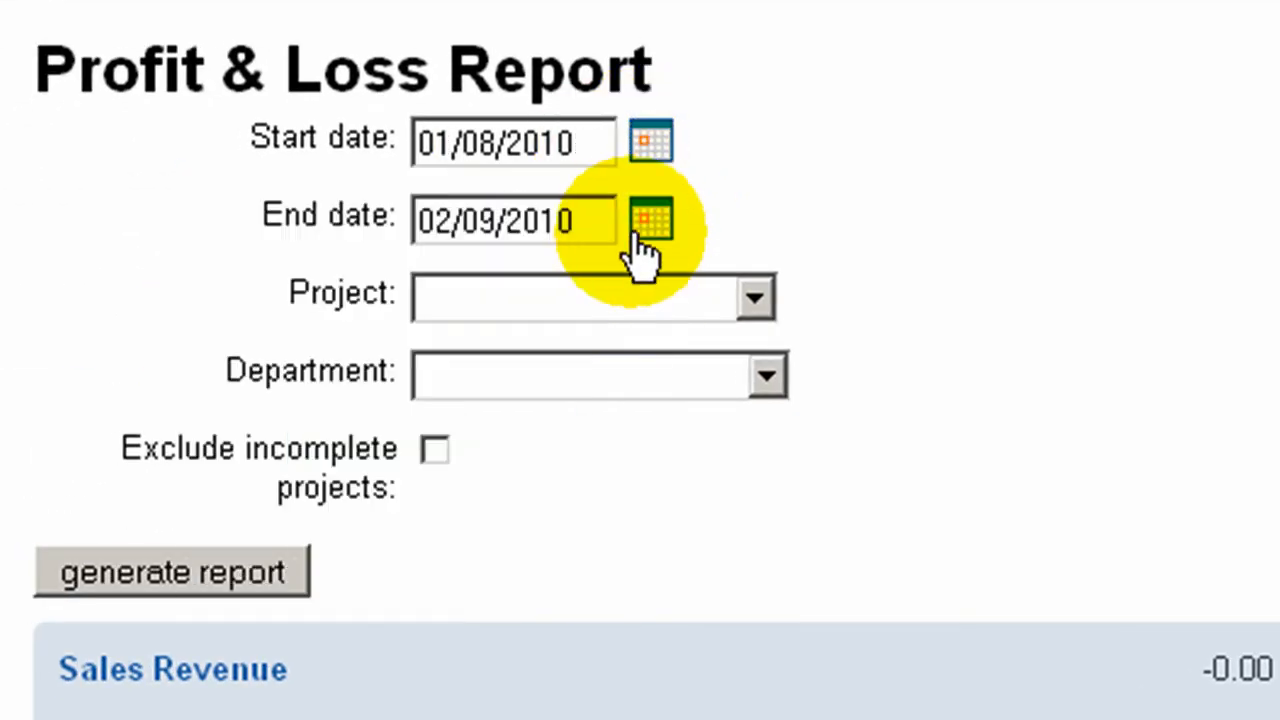
pyautogui.click(651, 228)
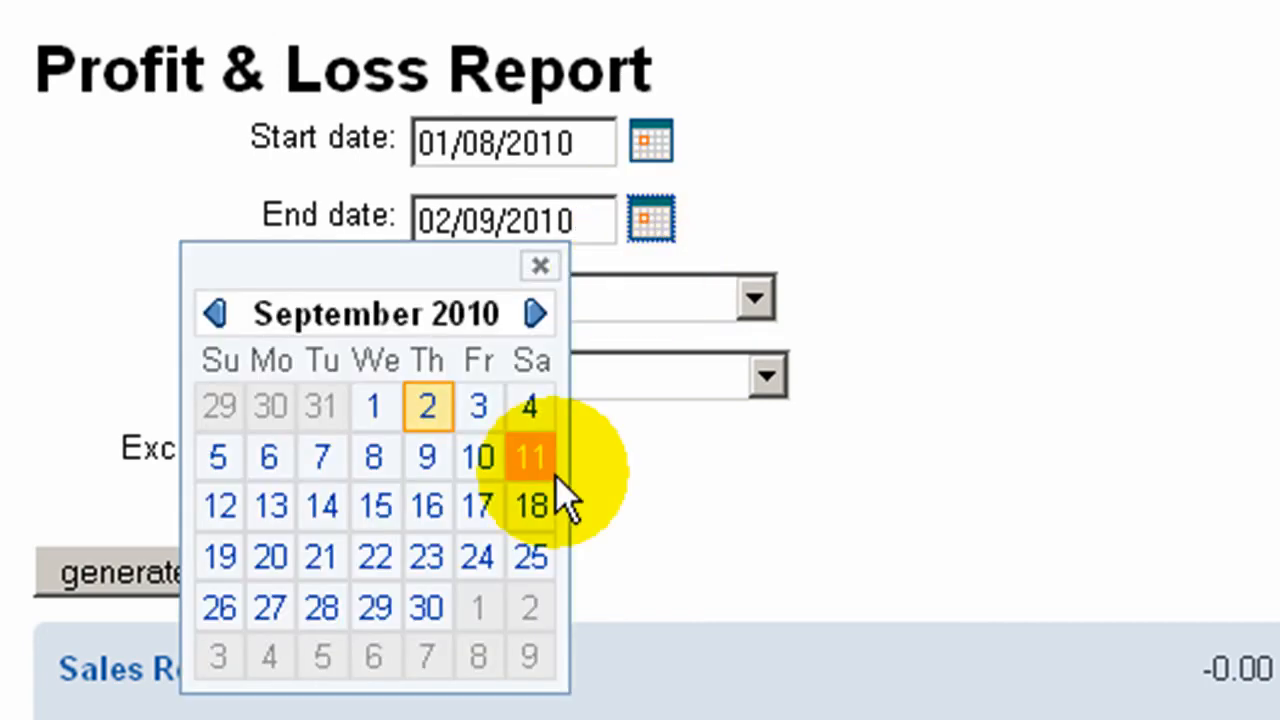
pyautogui.click(450, 628)
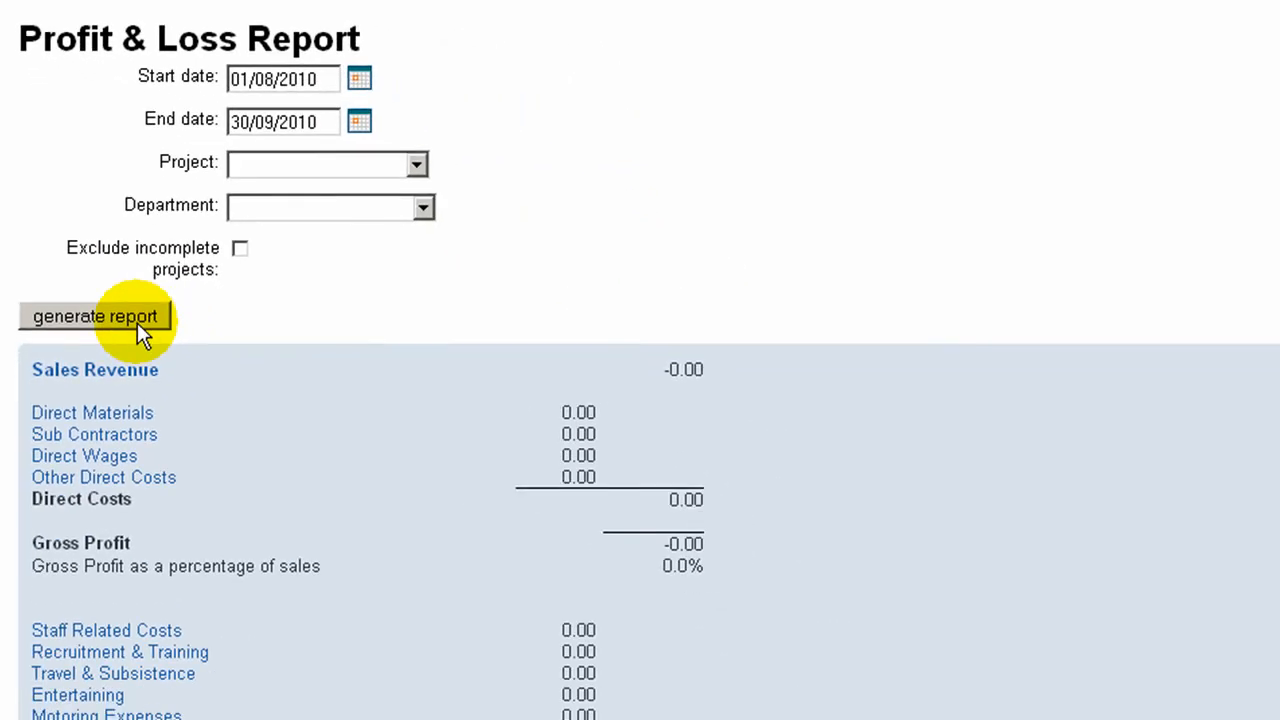
pyautogui.click(245, 574)
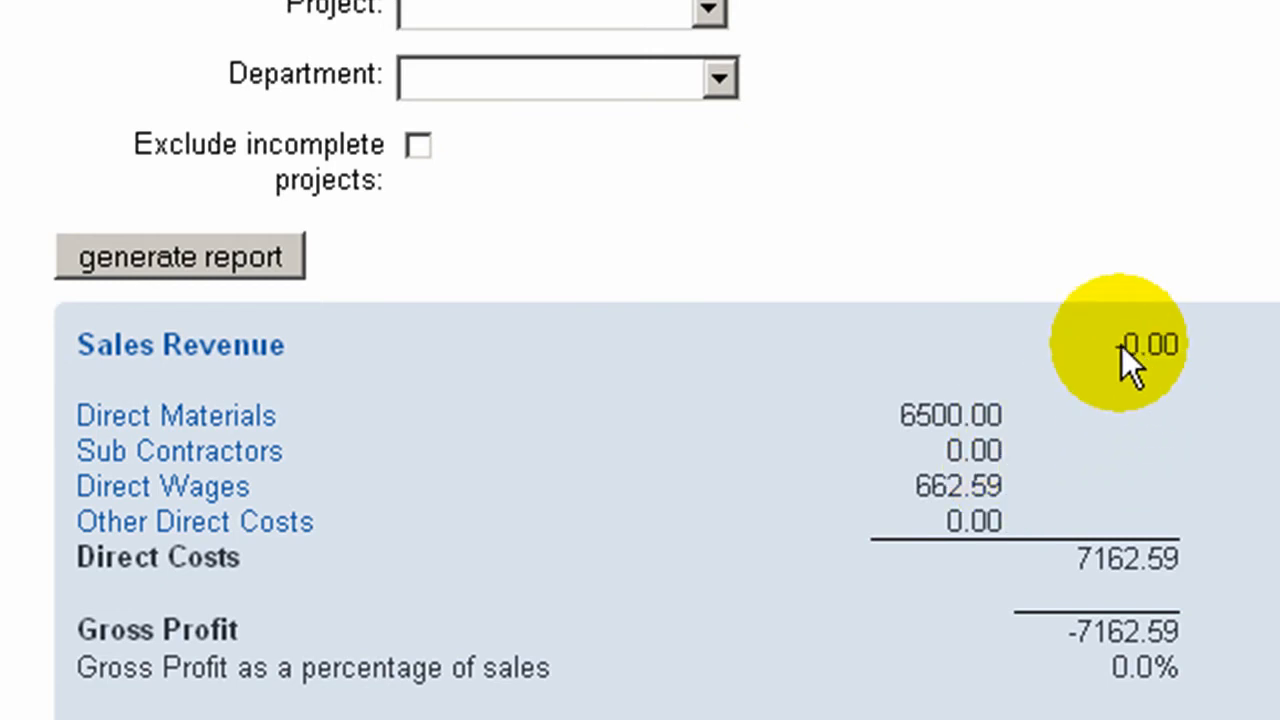
# Regenerate the Profit & Loss report for the Aztech Crimping Line project and open its Direct Materials account activity.
pyautogui.click(703, 20)
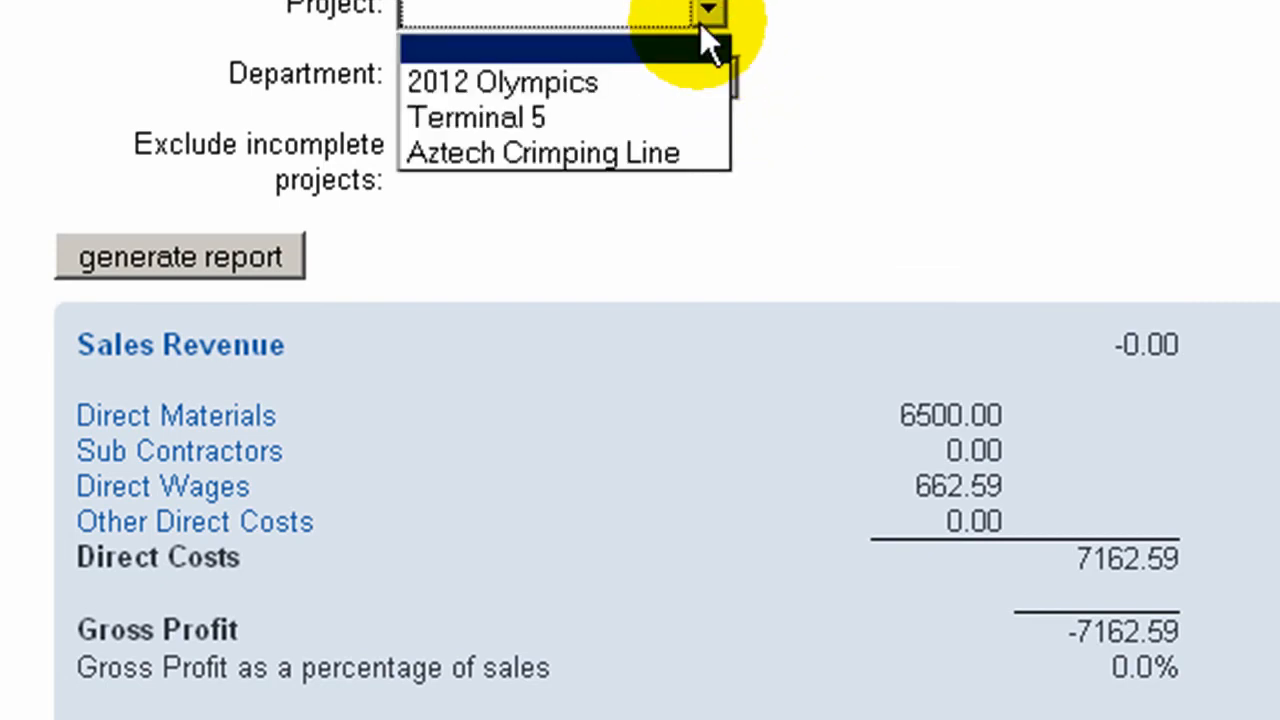
pyautogui.click(594, 151)
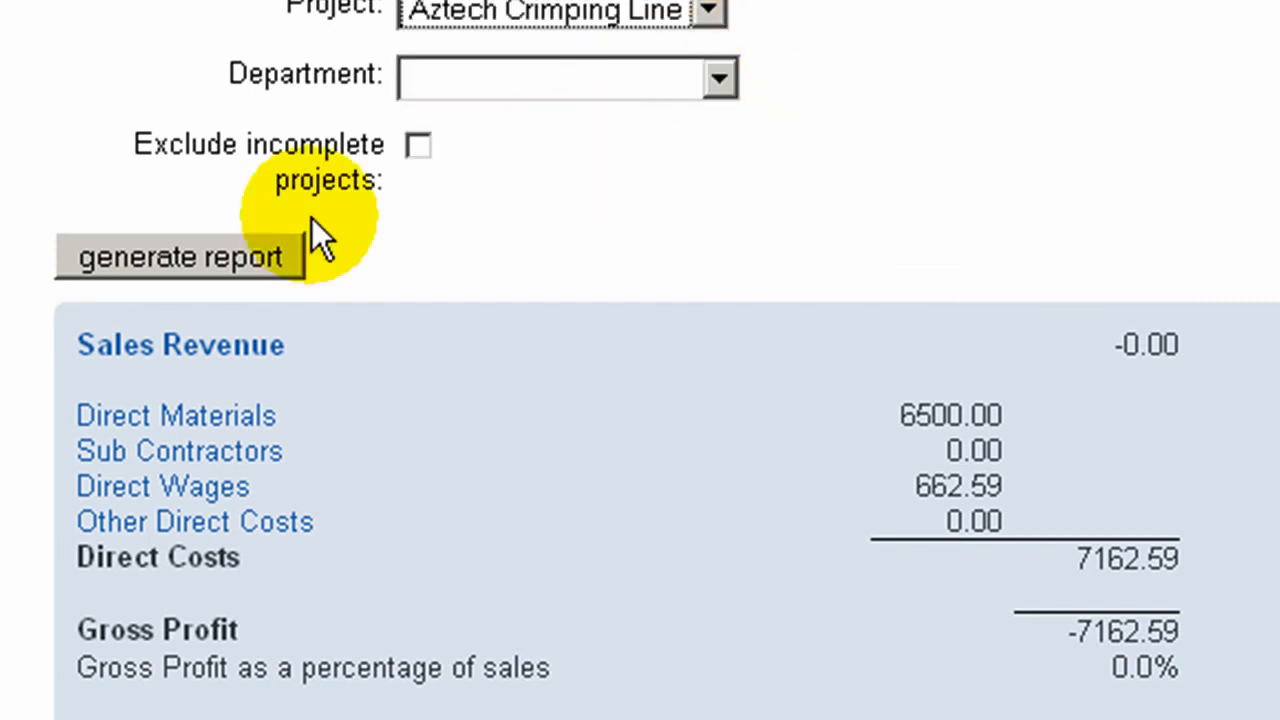
pyautogui.click(239, 260)
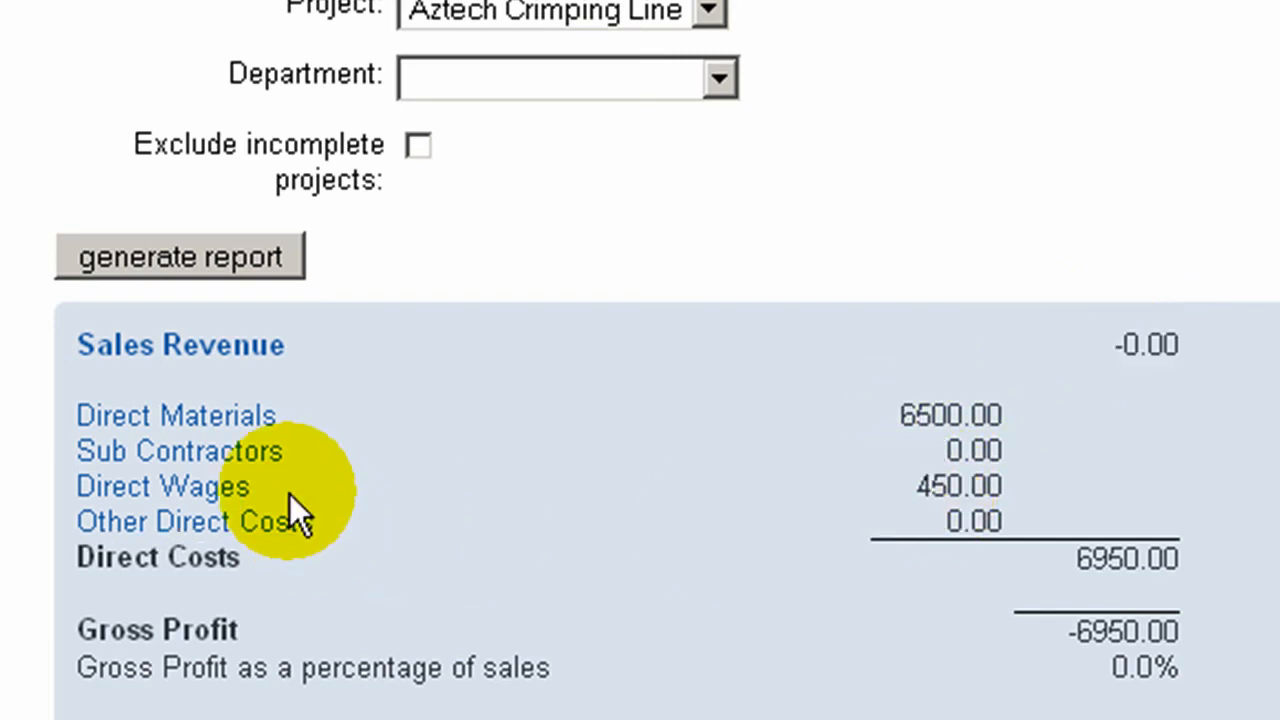
pyautogui.click(218, 433)
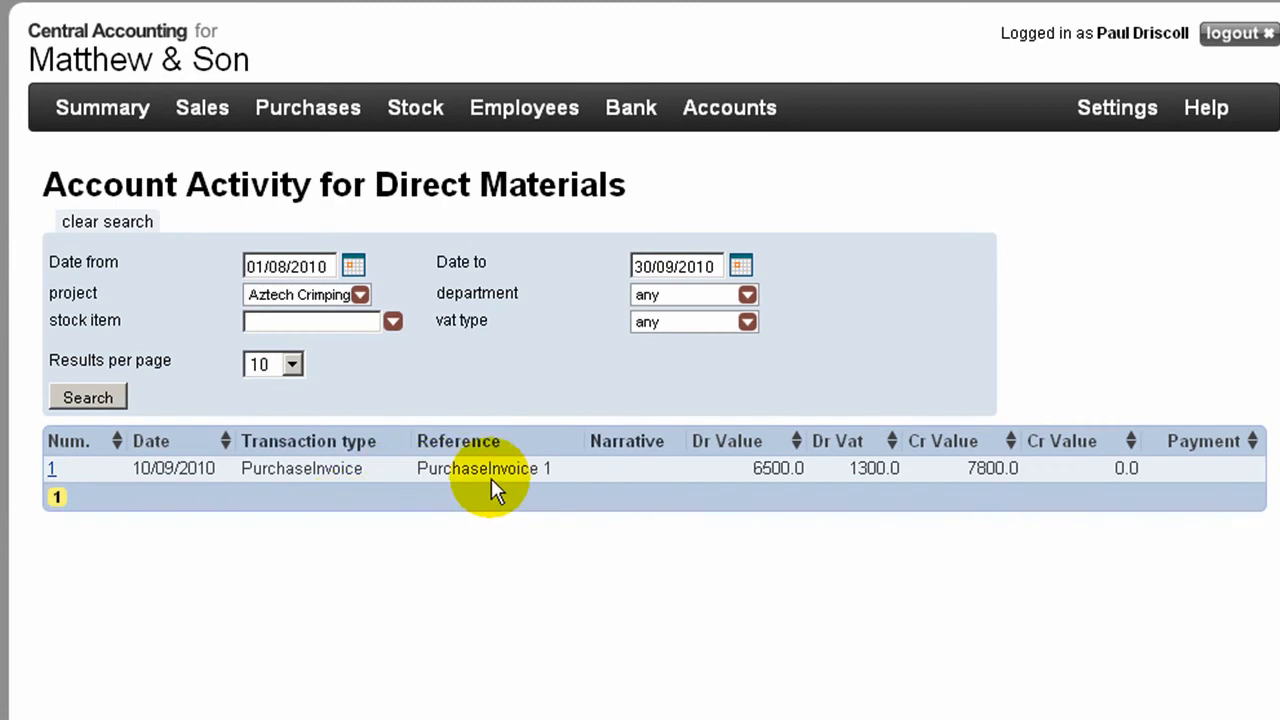
# Select the Aztech Engineering order in the sales orders and start its dispatch and invoicing.
pyautogui.click(206, 122)
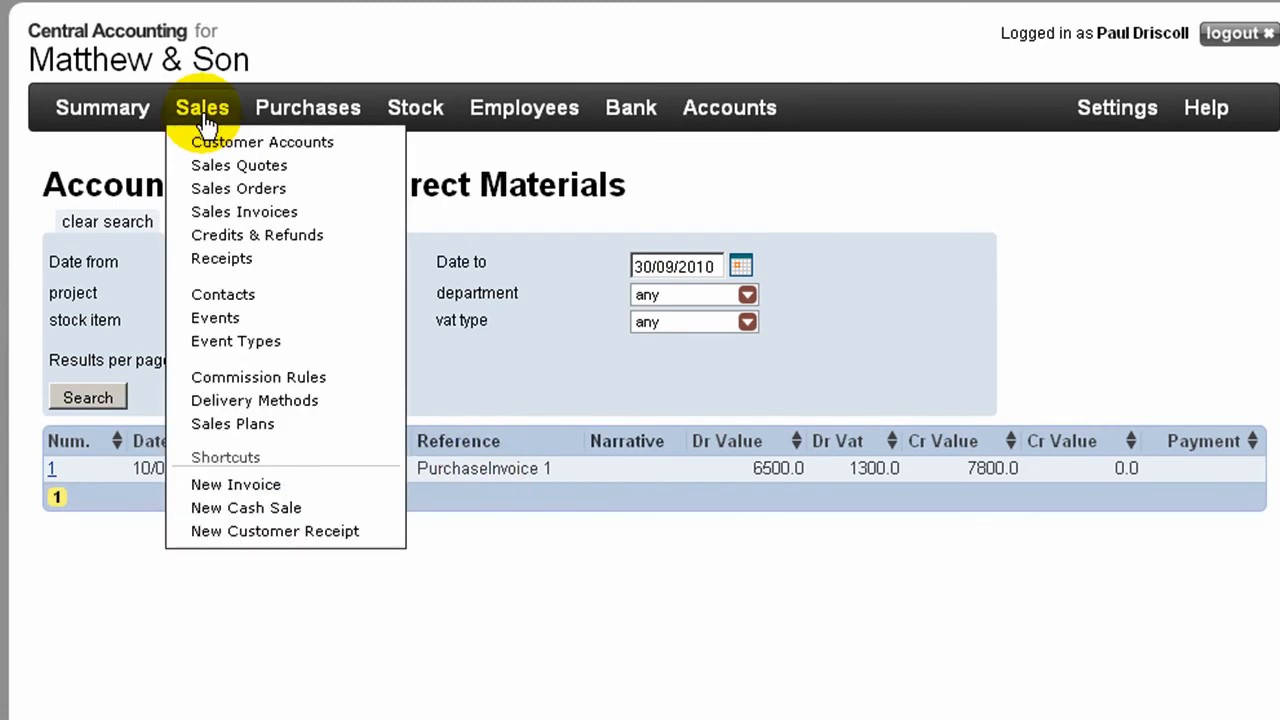
pyautogui.click(212, 190)
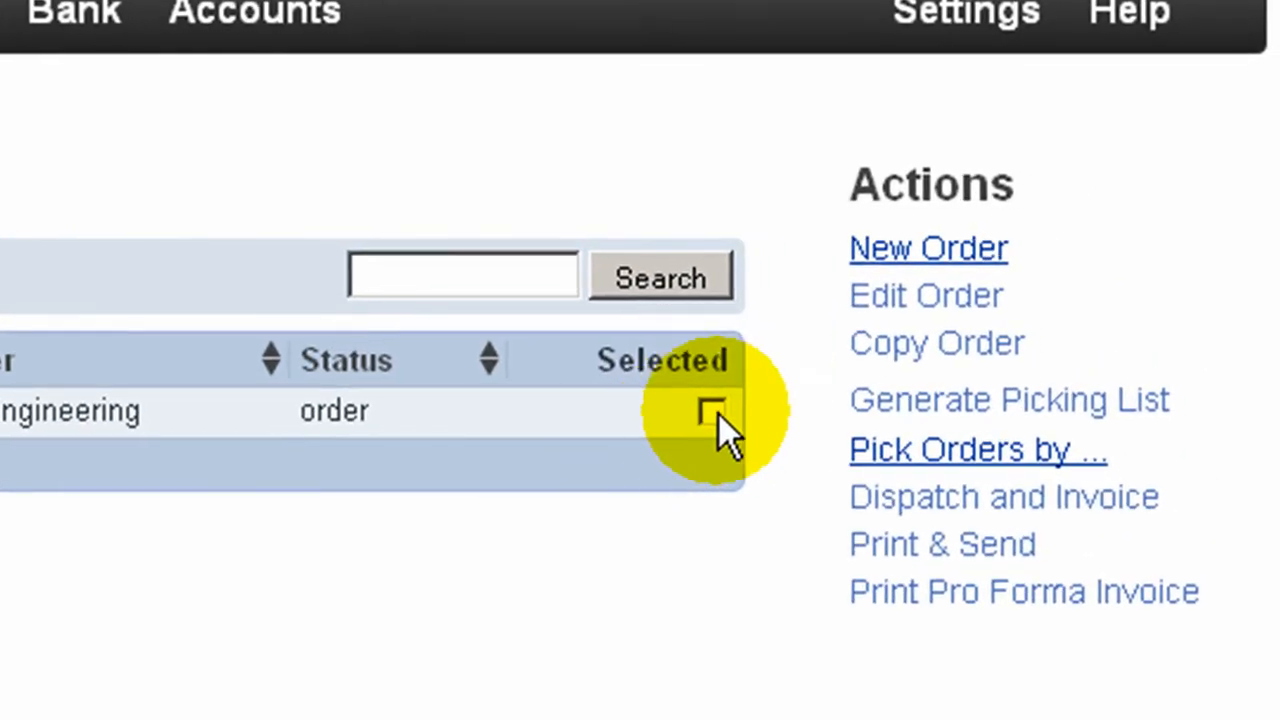
pyautogui.click(712, 413)
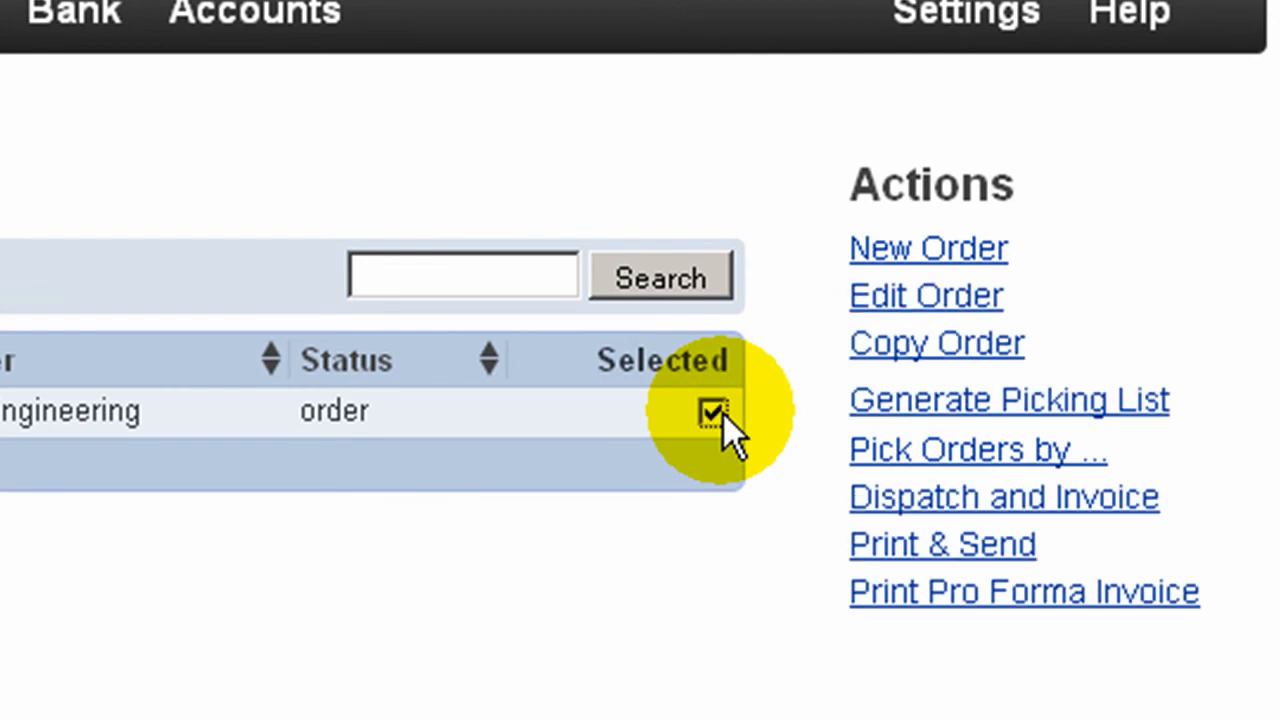
pyautogui.click(930, 505)
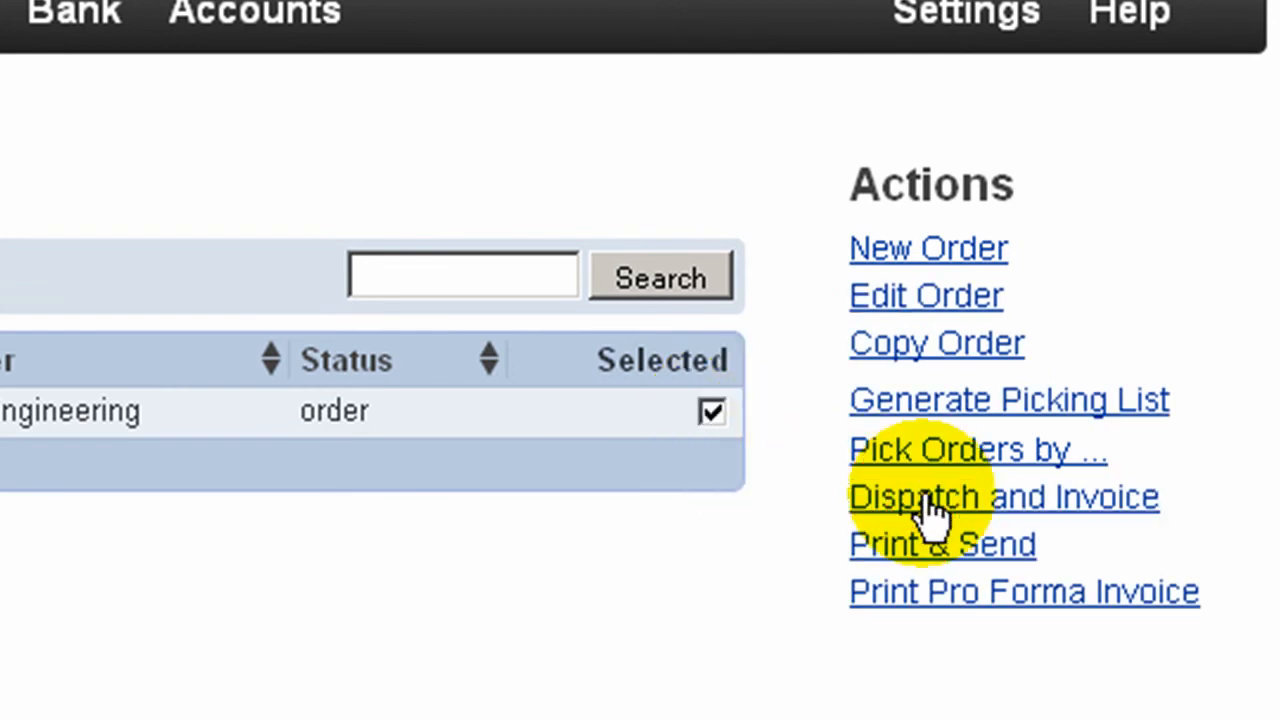
pyautogui.click(930, 505)
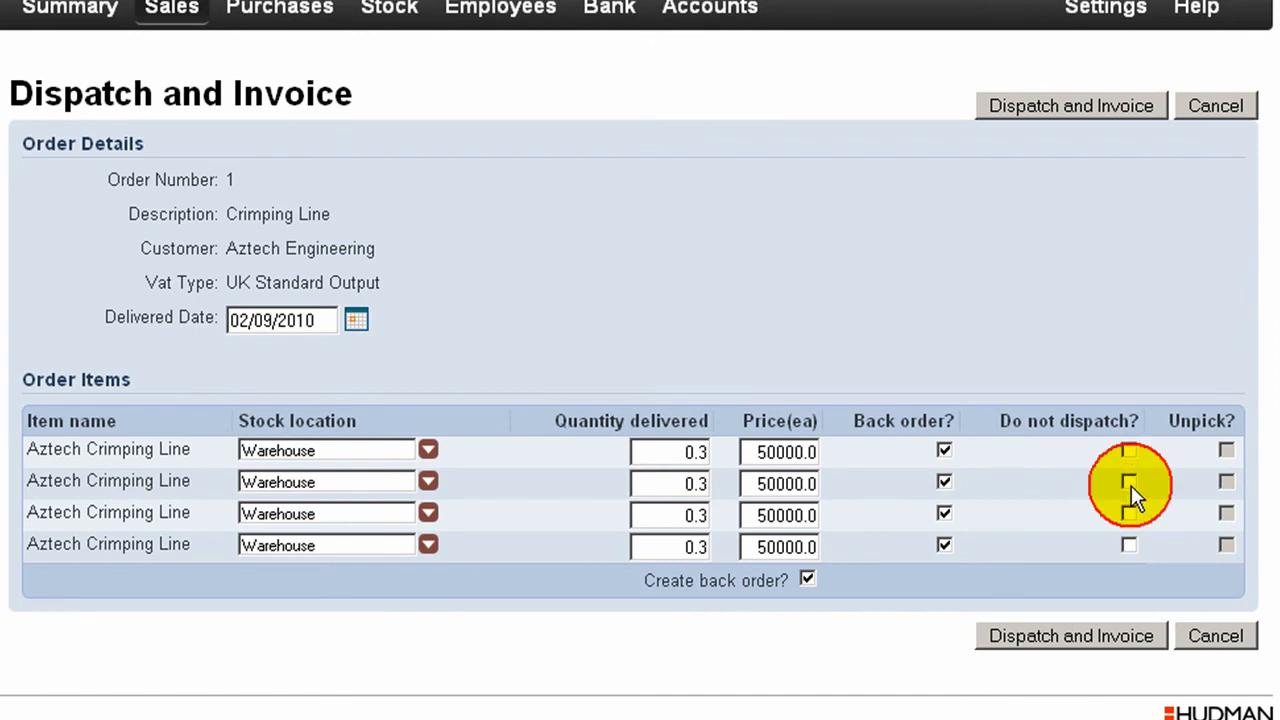
# Mark the second, third and fourth order lines as not dispatched, and dispatch and invoice only the first Aztech Crimping Line item.
pyautogui.click(1130, 484)
pyautogui.click(1129, 515)
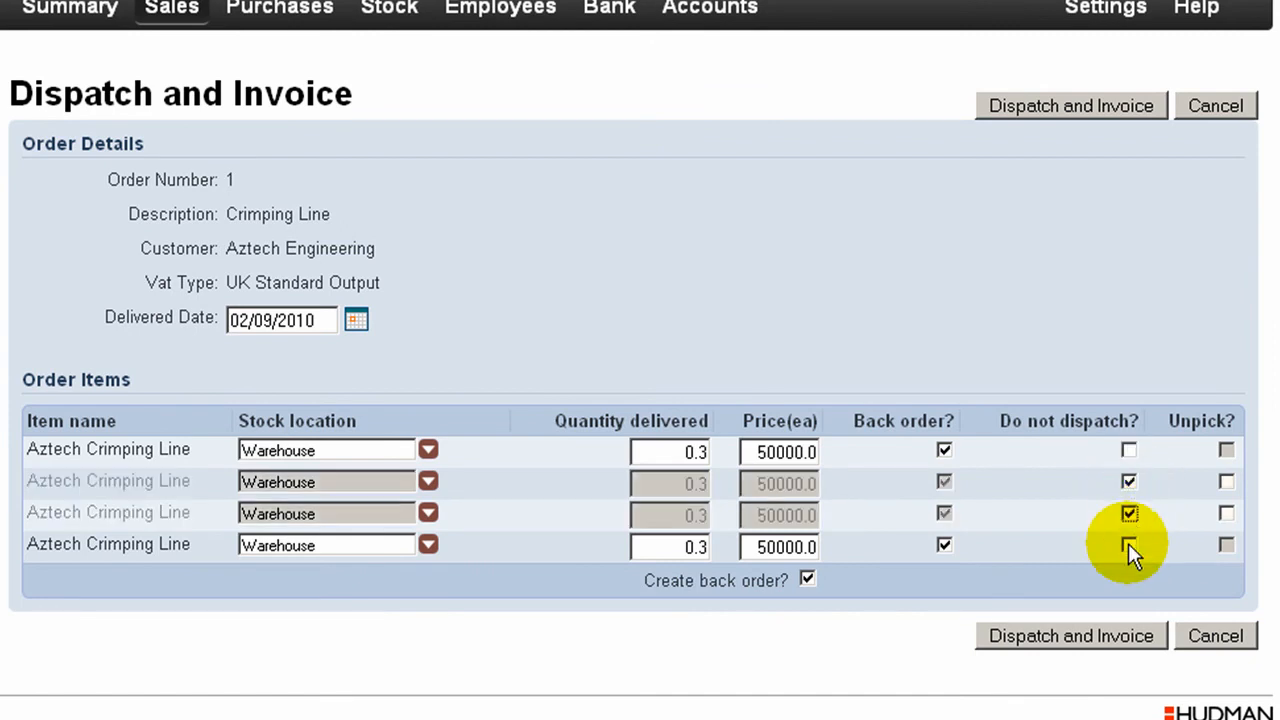
pyautogui.click(1129, 544)
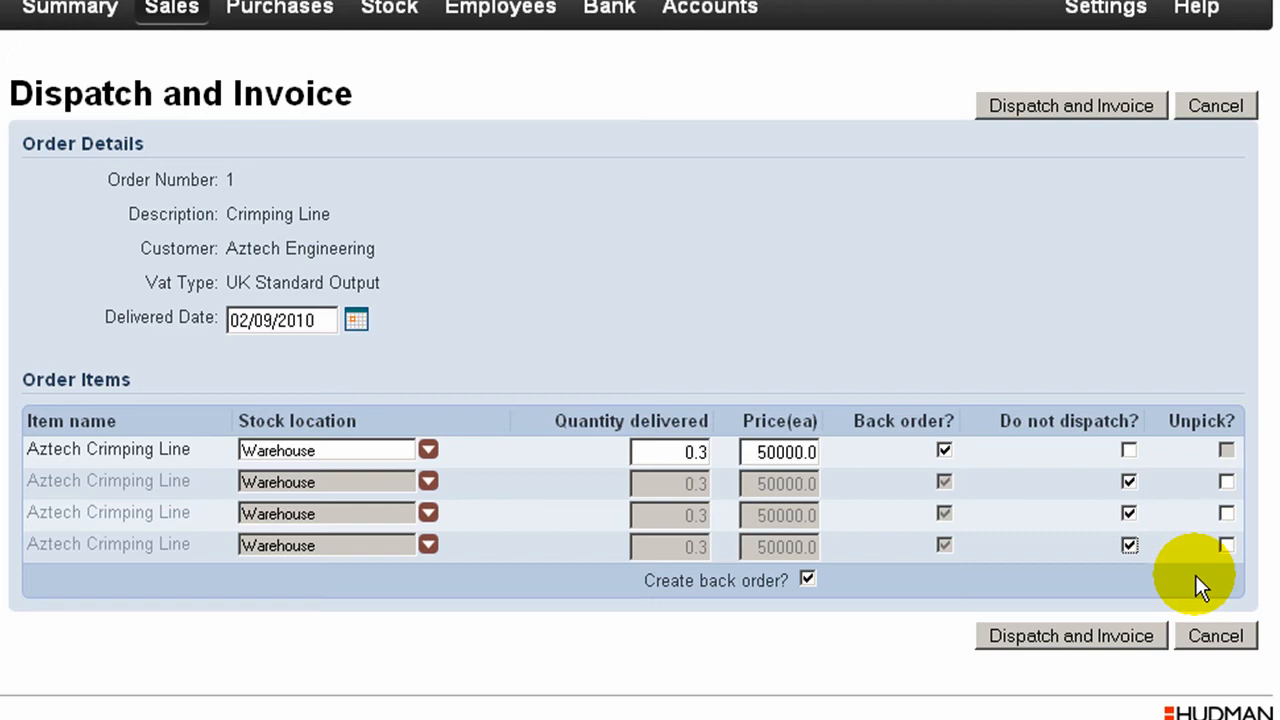
pyautogui.click(1037, 638)
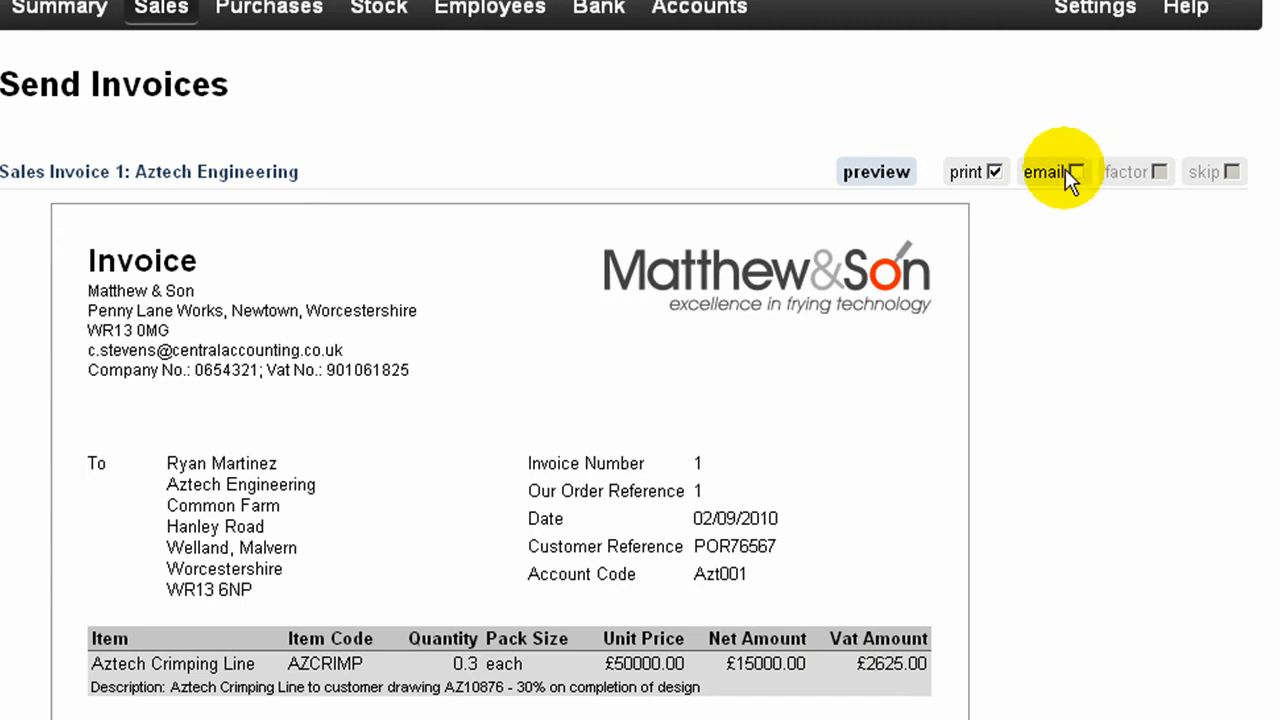
# Generate the Profit & Loss report for 01/08/2010 to 30/09/2010, limited to the Aztech Crimping Line project.
pyautogui.click(712, 12)
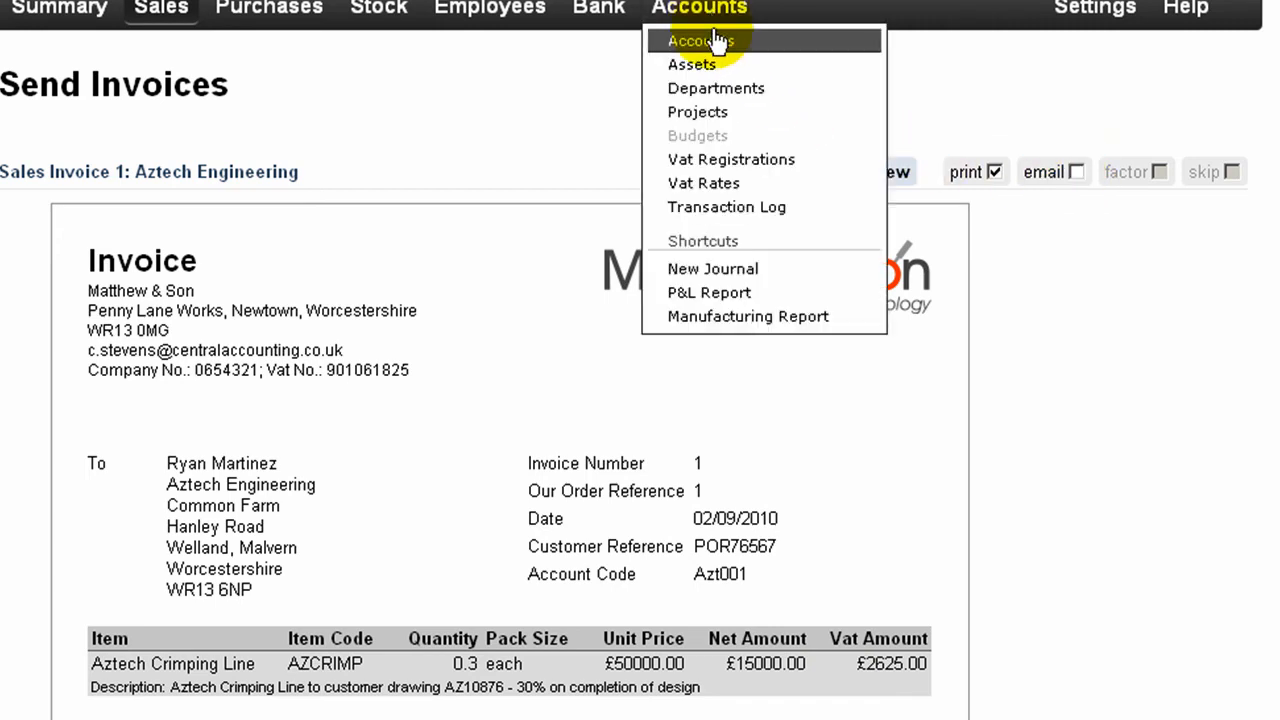
pyautogui.click(712, 293)
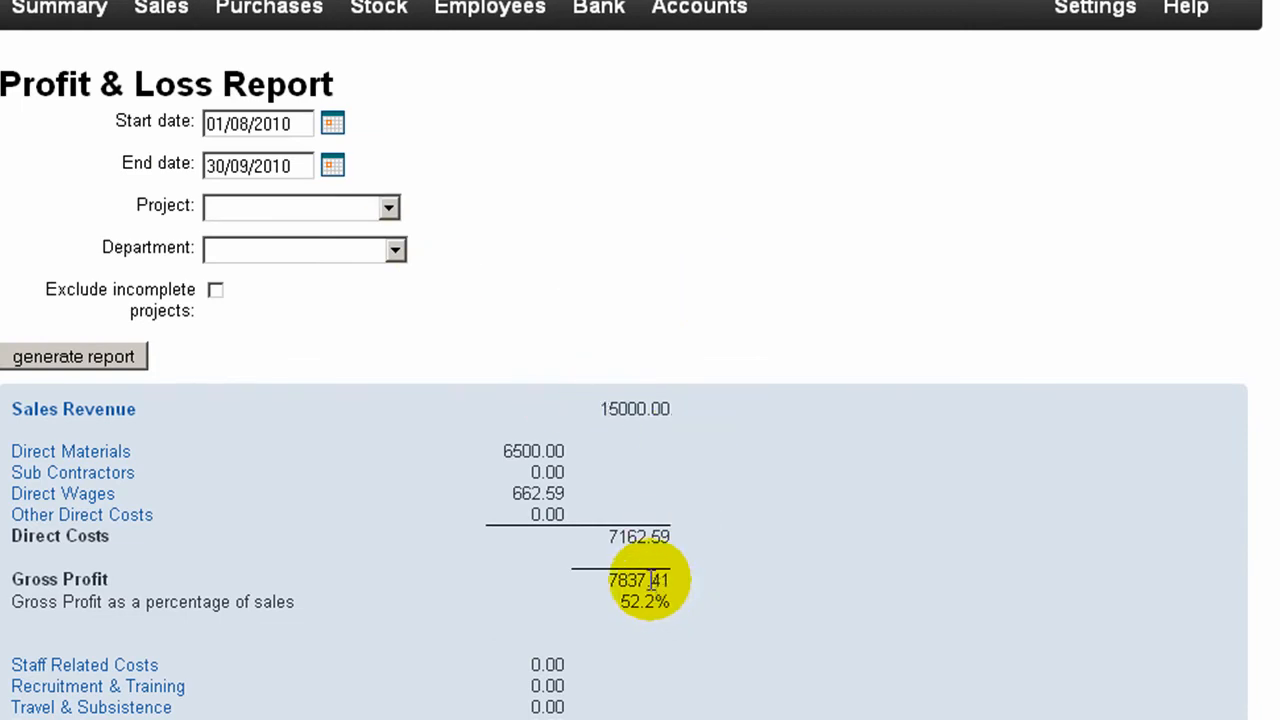
pyautogui.click(284, 209)
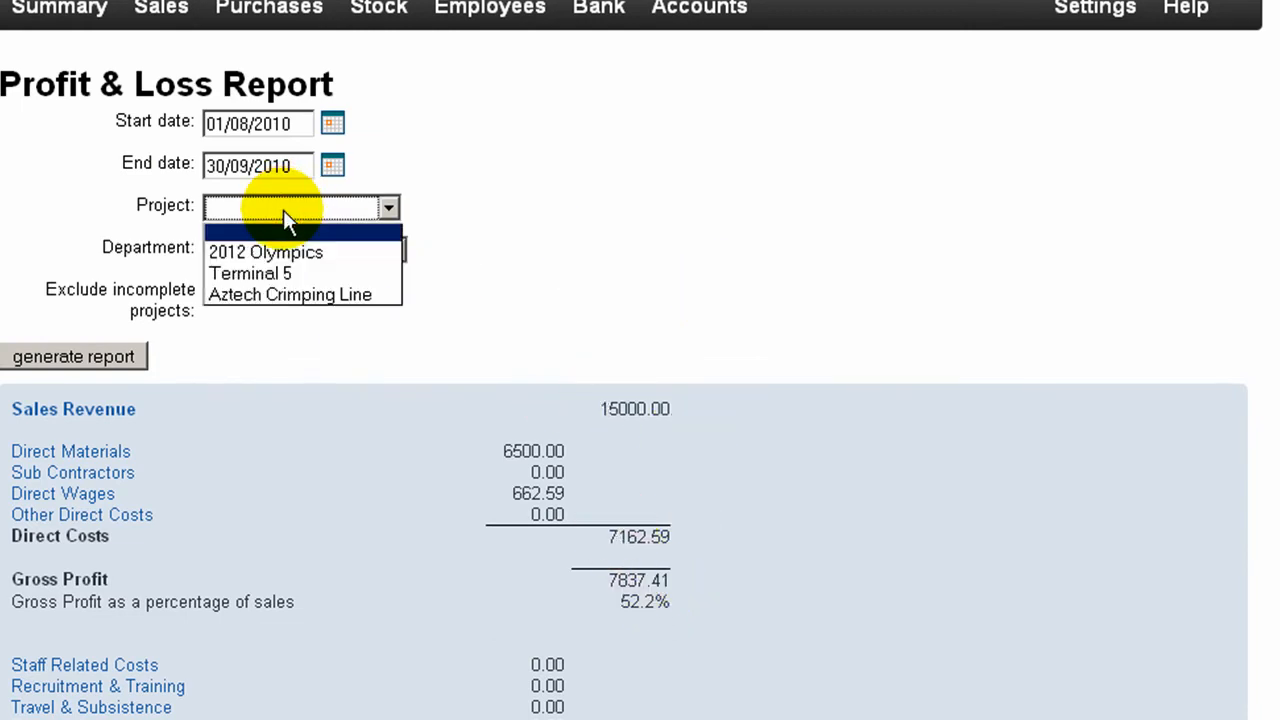
pyautogui.click(258, 295)
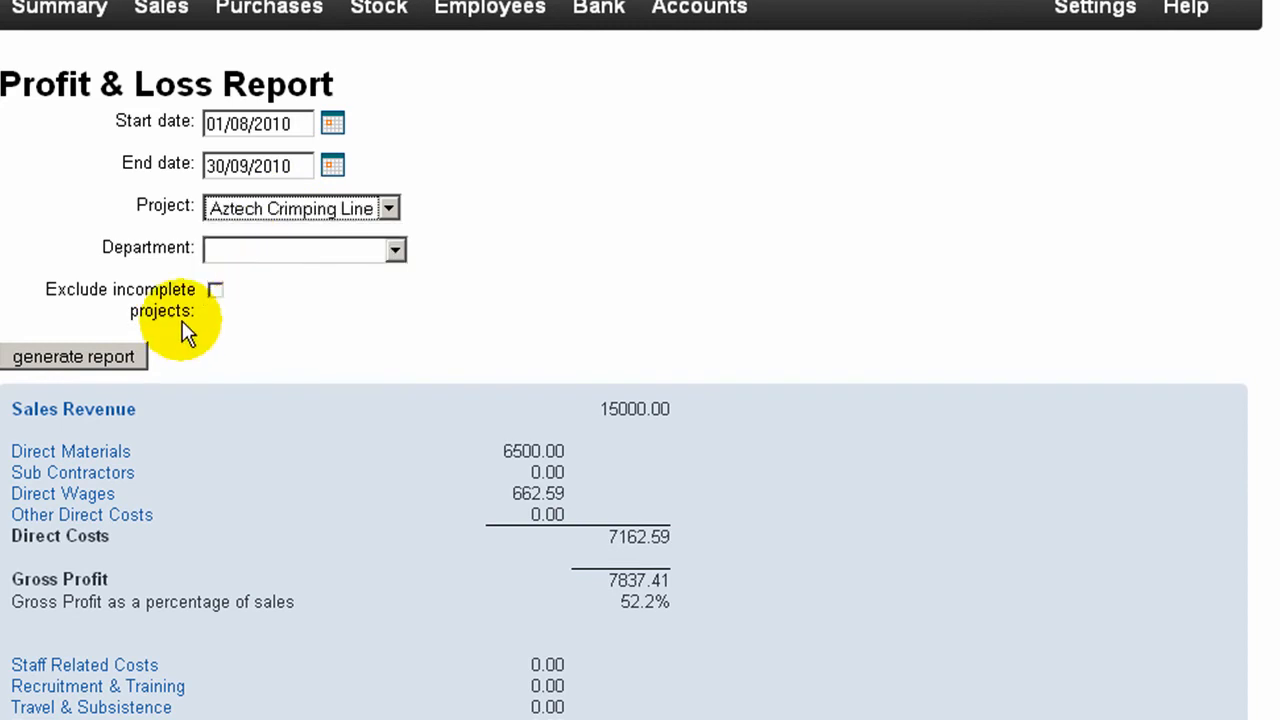
pyautogui.click(110, 356)
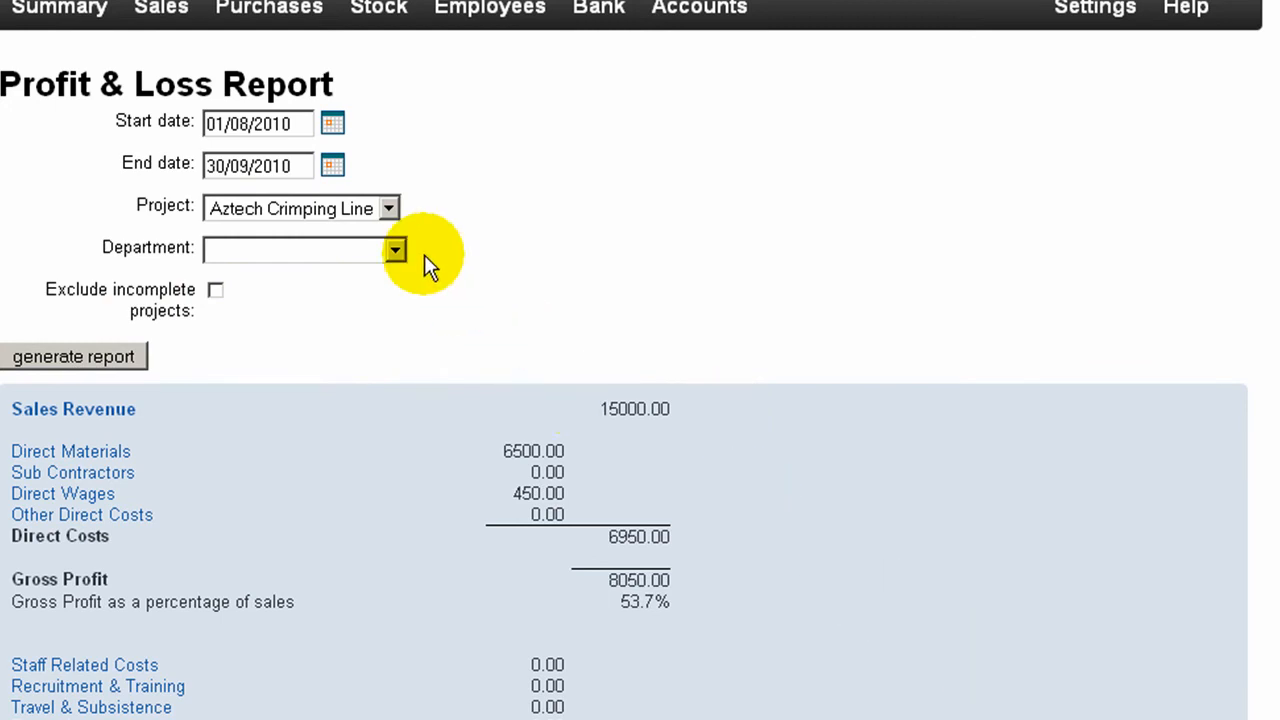
# Regenerate the Profit & Loss report with no project filter and with incomplete projects excluded.
pyautogui.click(389, 210)
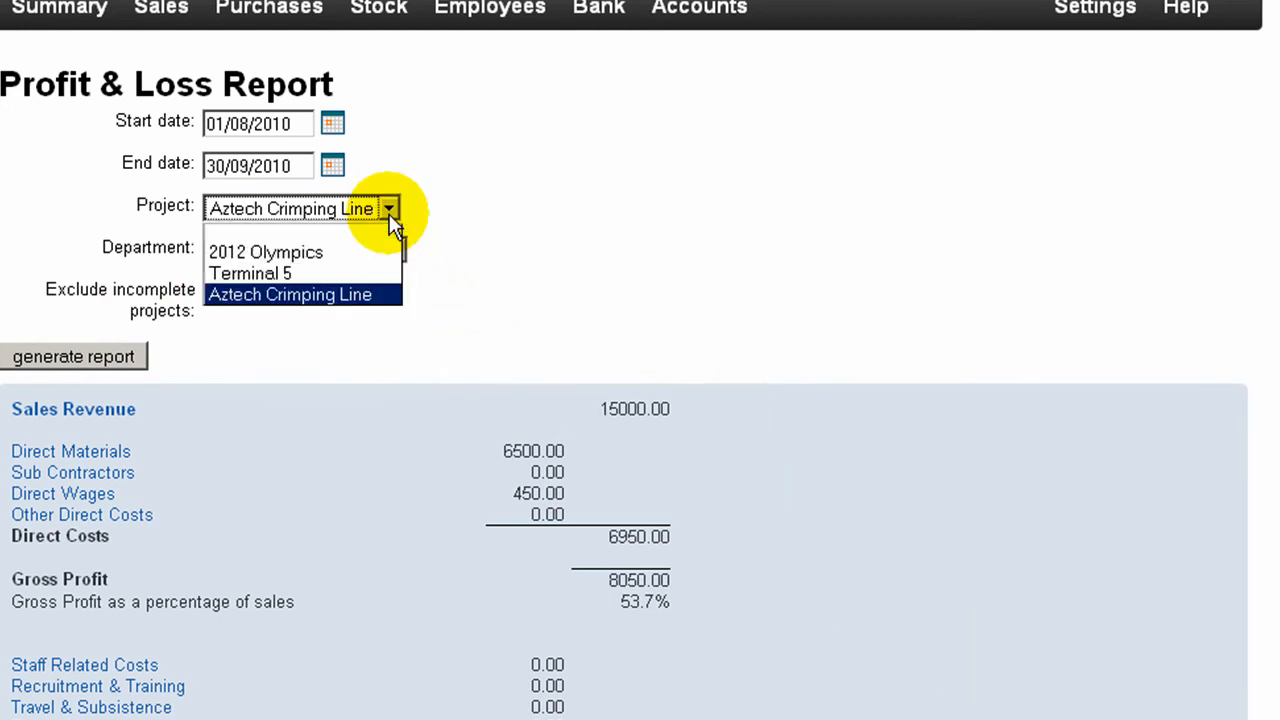
pyautogui.click(336, 234)
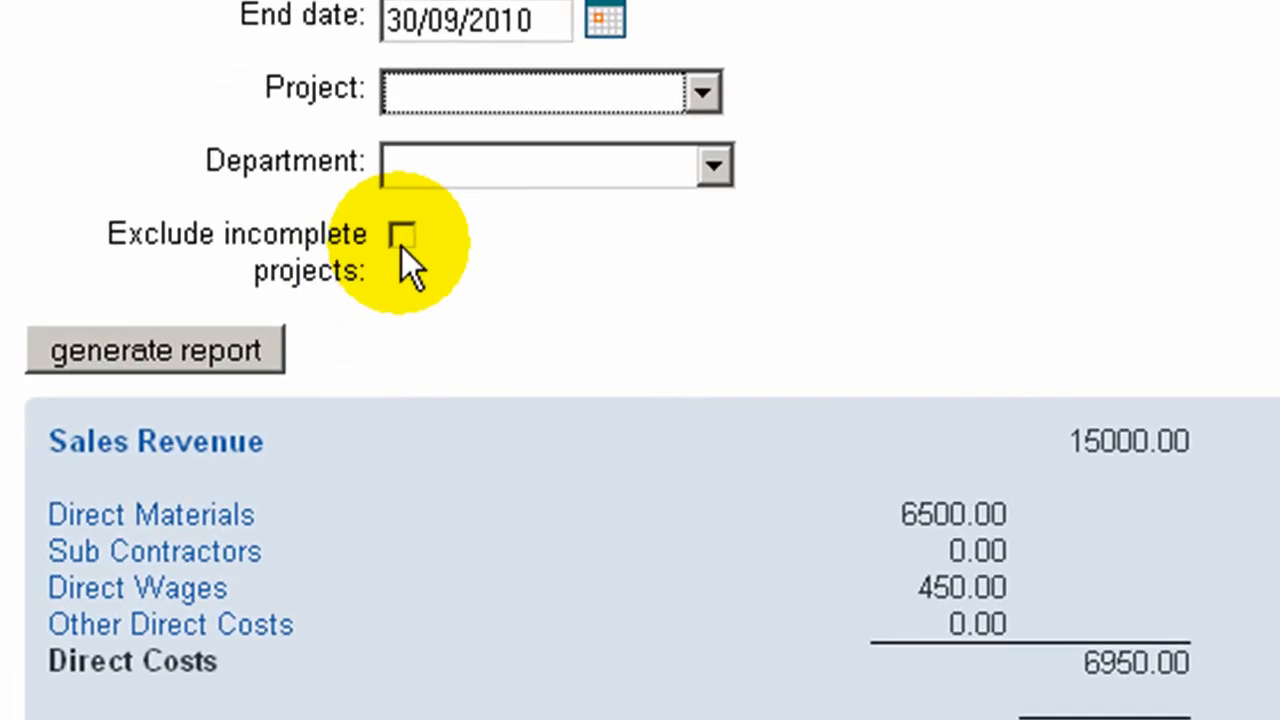
pyautogui.click(411, 244)
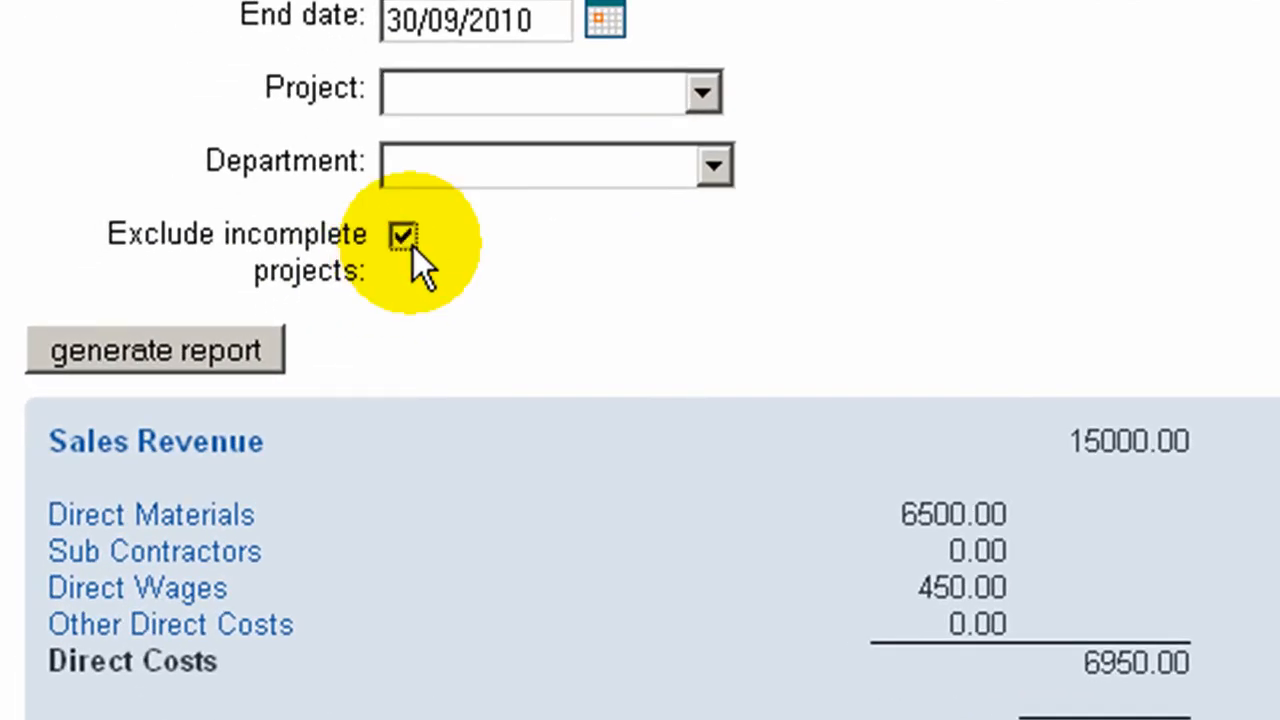
pyautogui.click(232, 363)
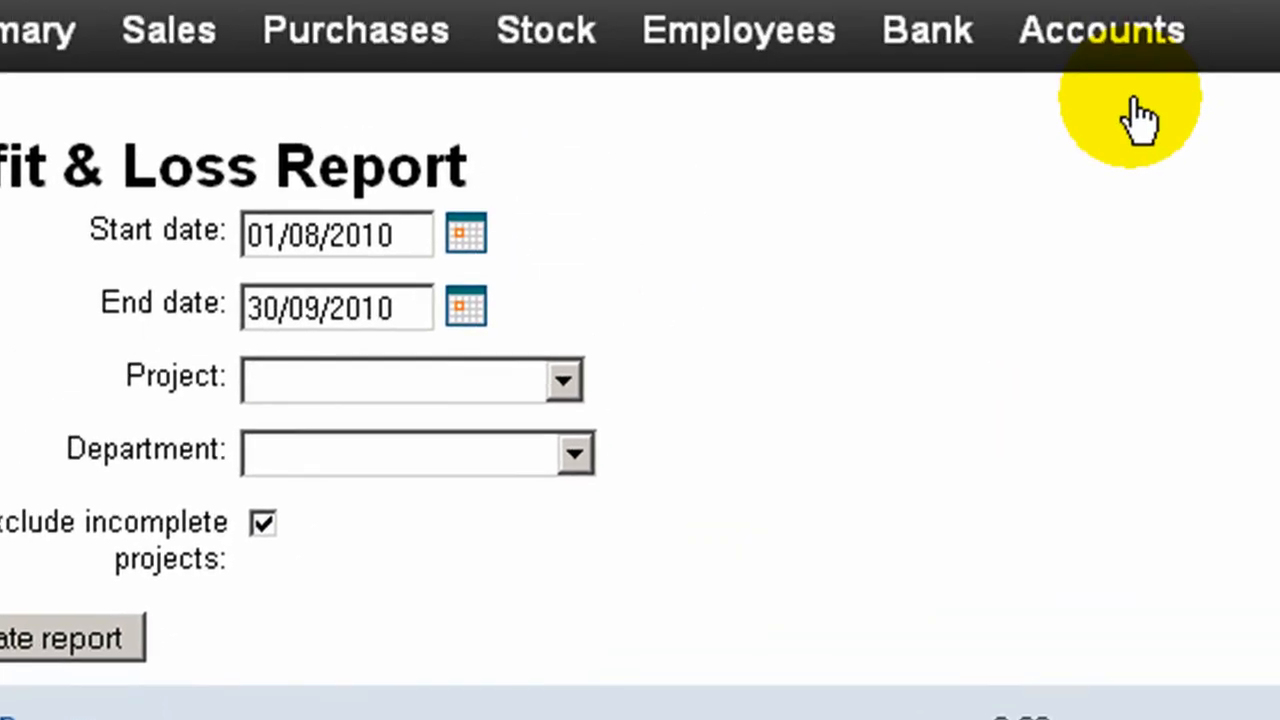
# Generate a Balance Sheet report as at 30/09/2010 with incomplete projects excluded.
pyautogui.moveTo(1124, 80)
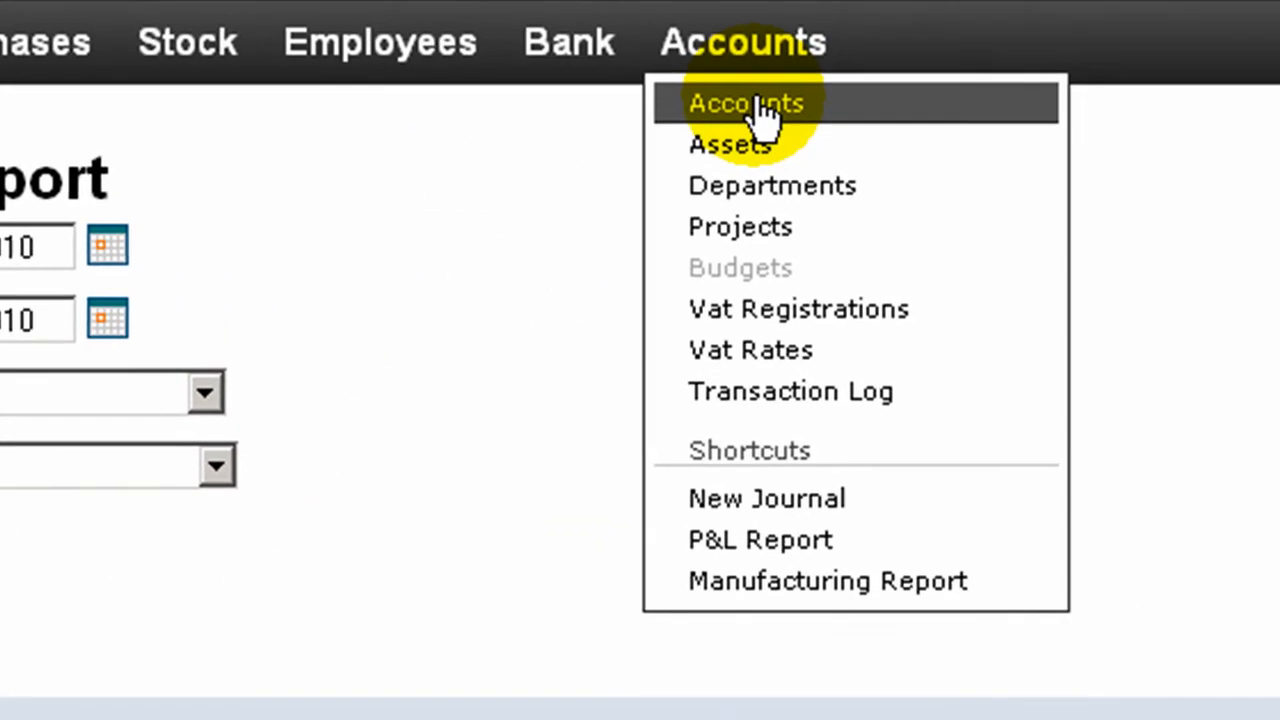
pyautogui.click(1106, 118)
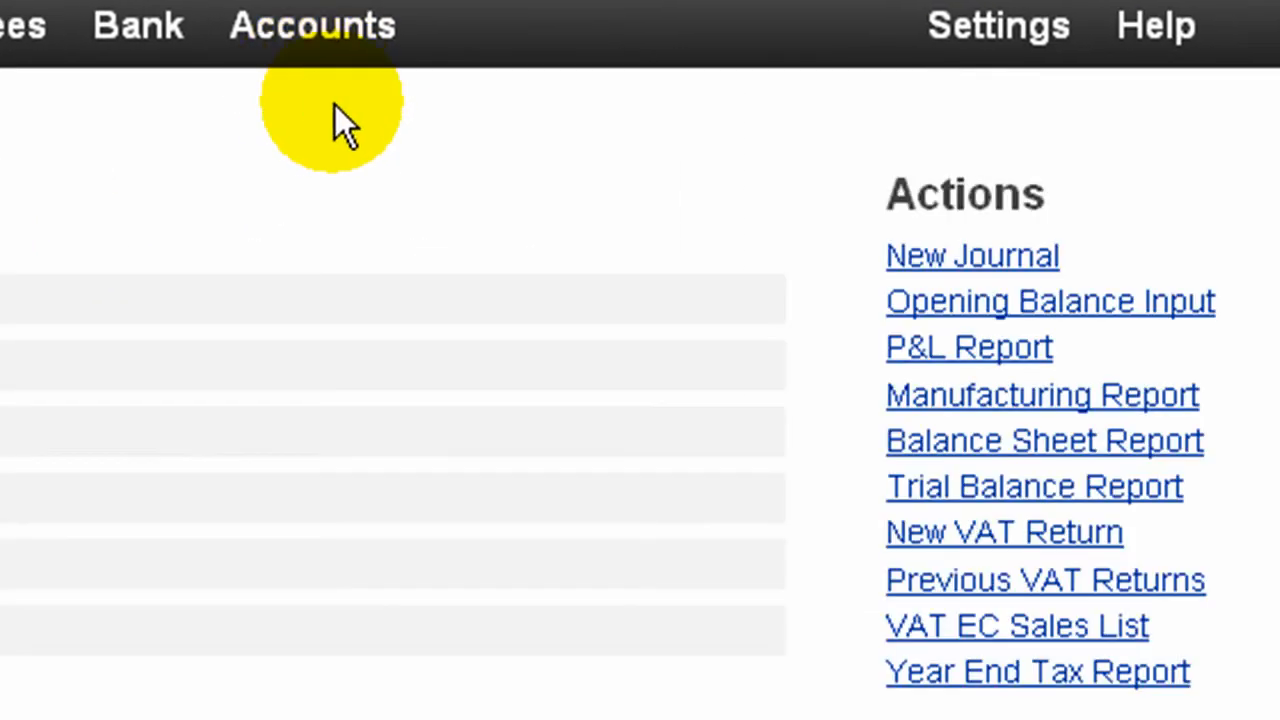
pyautogui.click(938, 454)
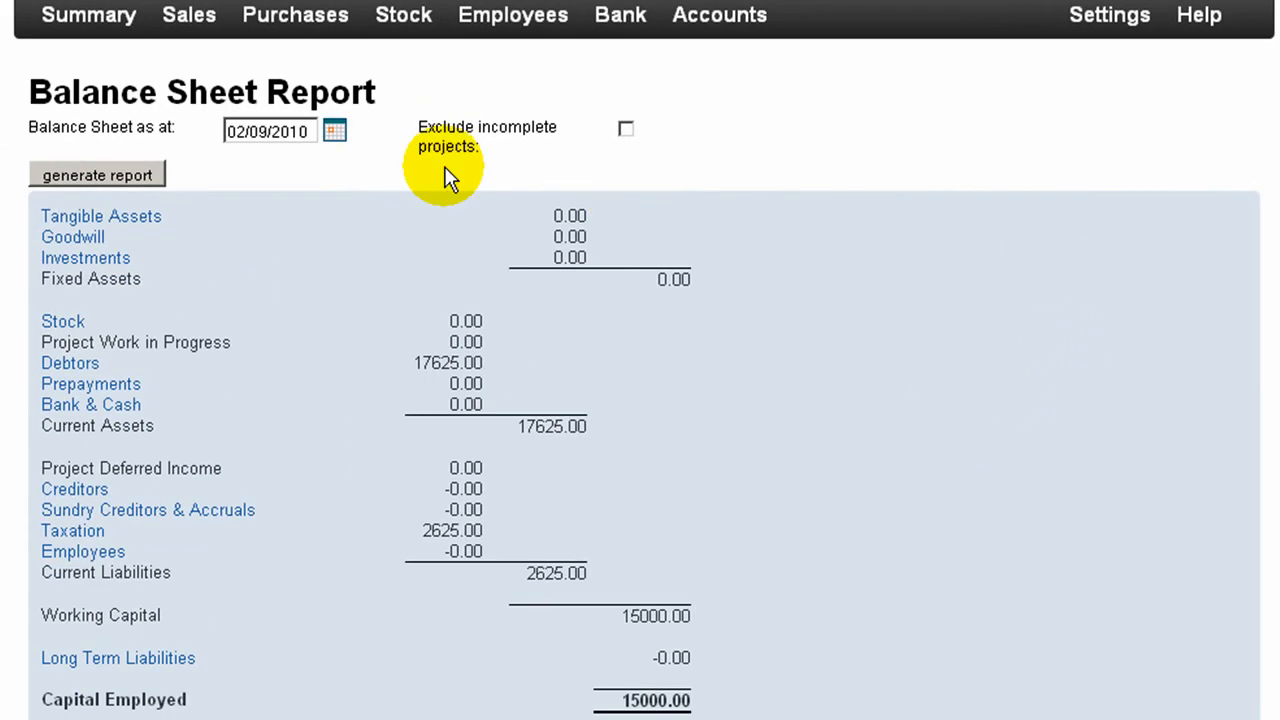
pyautogui.click(334, 134)
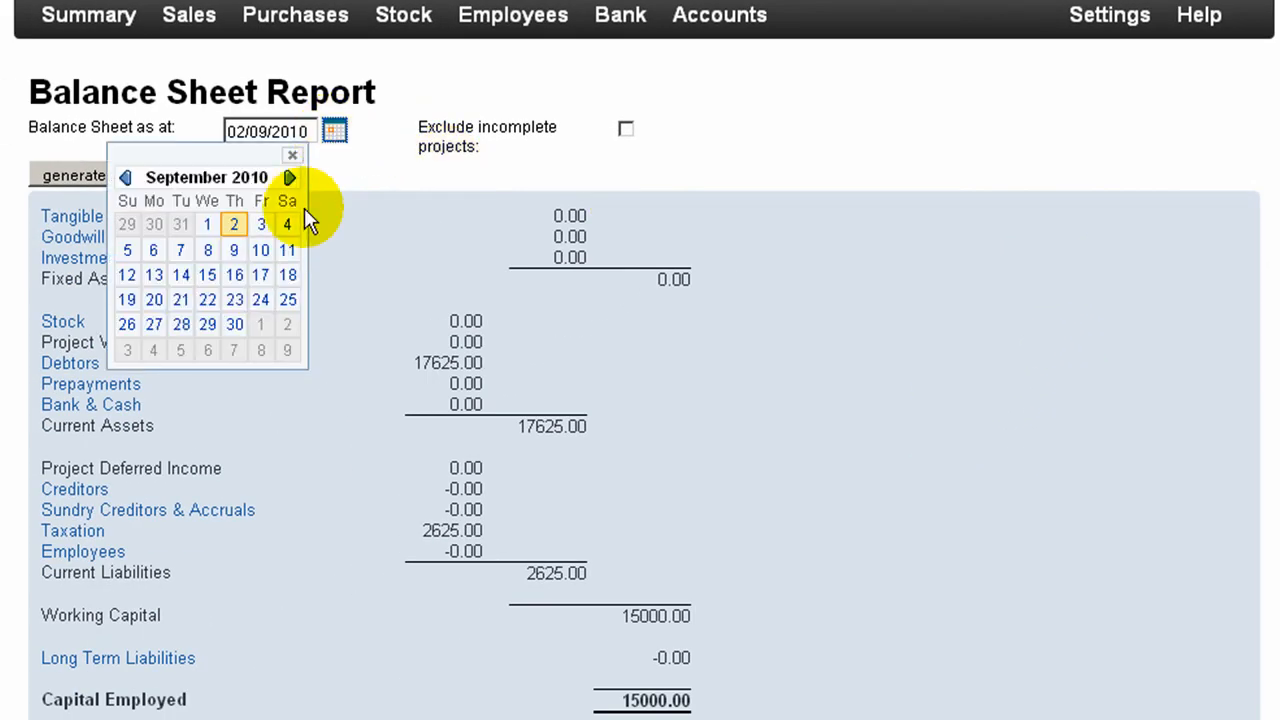
pyautogui.click(225, 336)
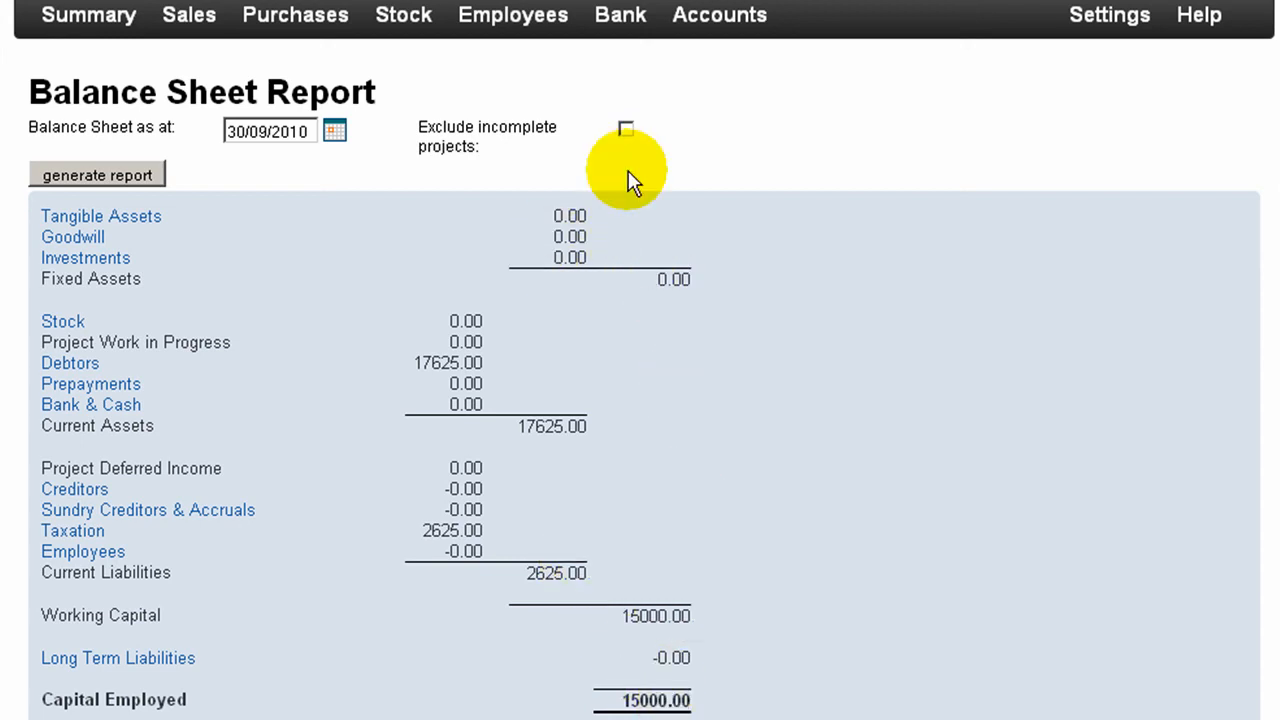
pyautogui.click(625, 129)
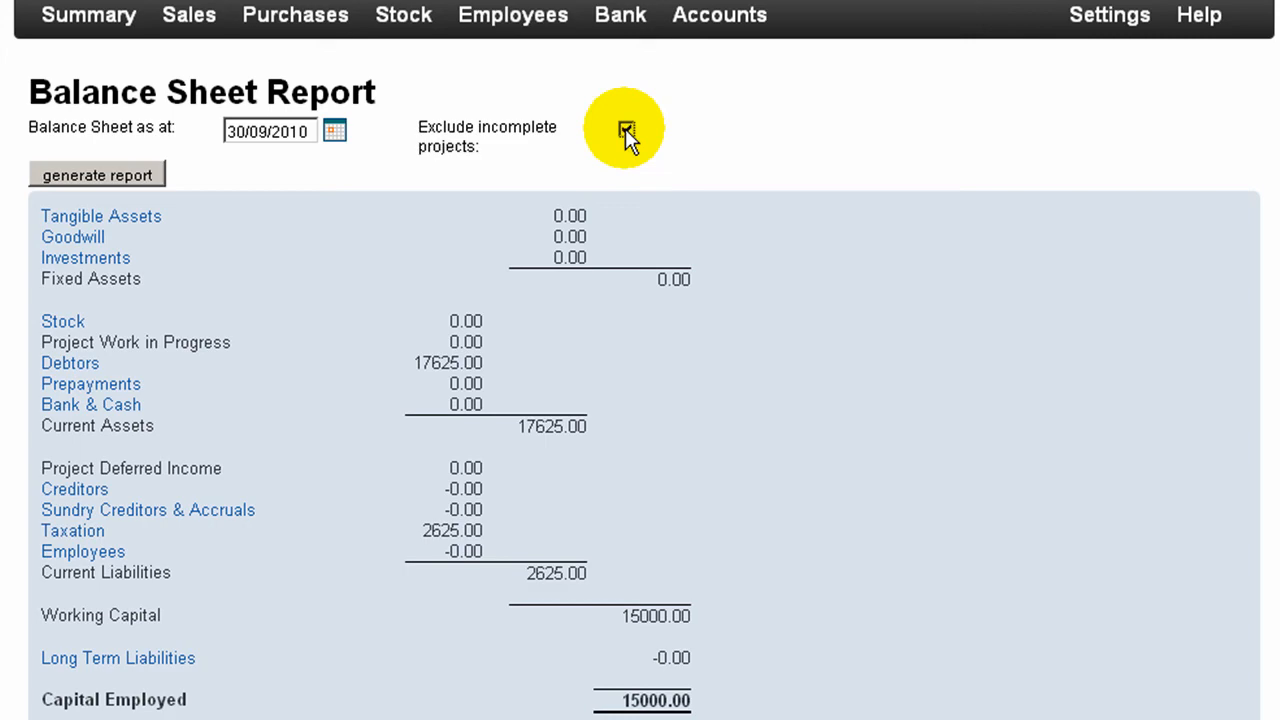
pyautogui.click(130, 182)
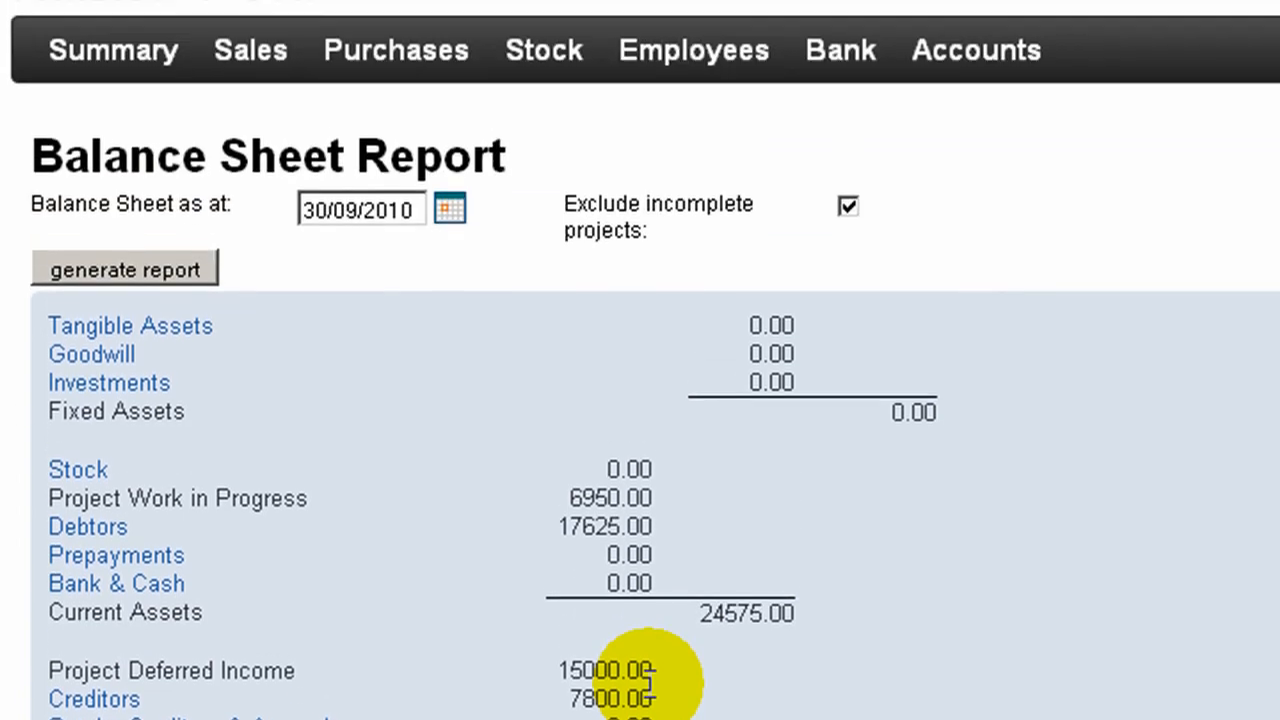
# Open the Aztech Crimping Line stock item for editing and show its manufacturing details.
pyautogui.moveTo(520, 55)
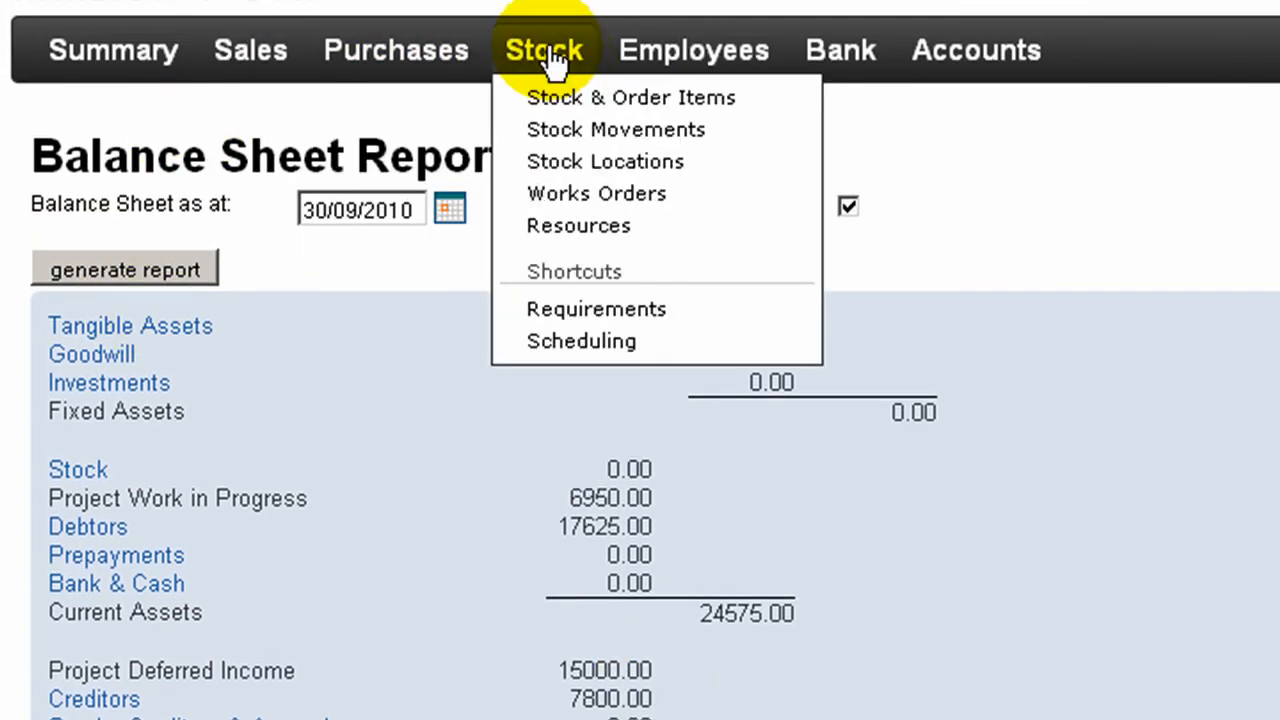
pyautogui.click(551, 100)
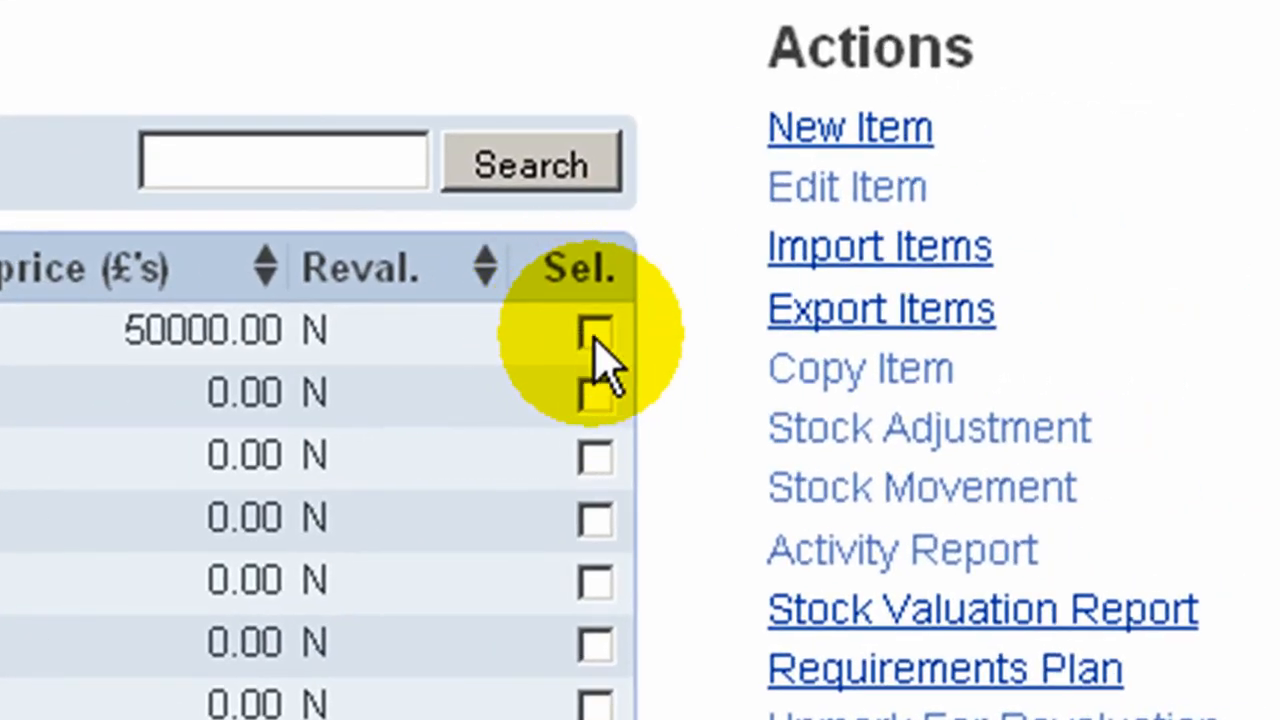
pyautogui.click(595, 333)
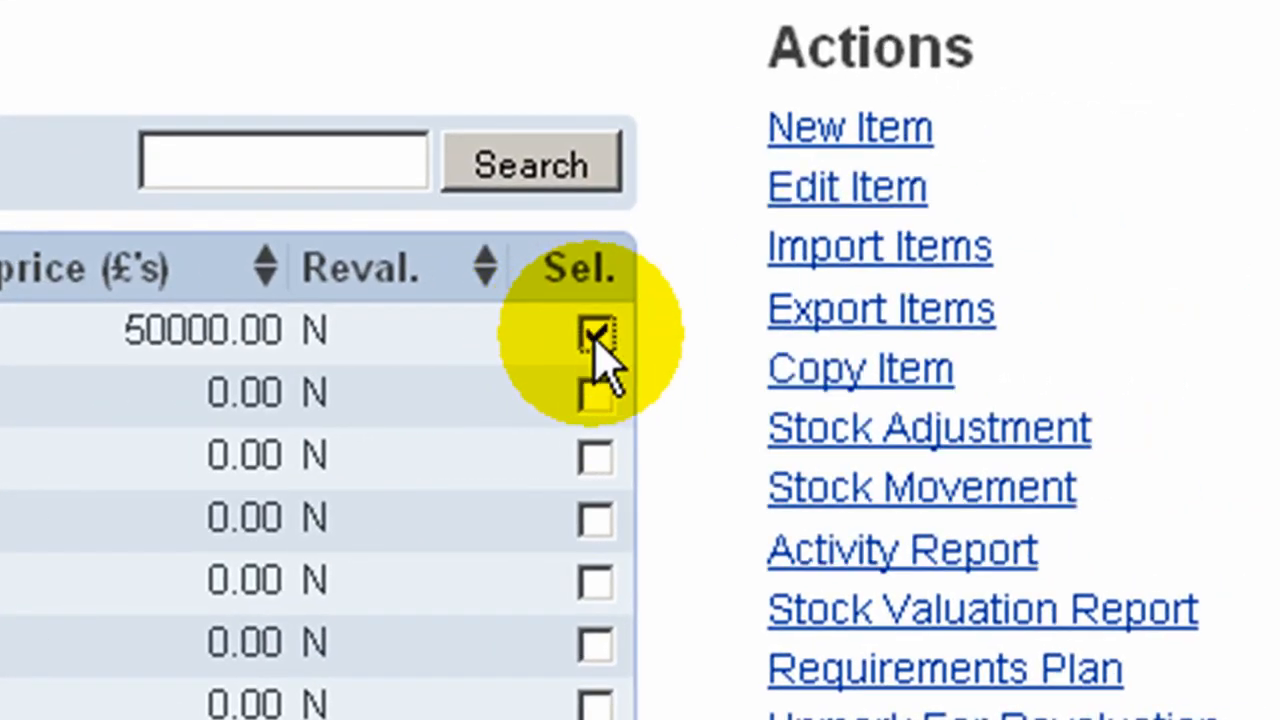
pyautogui.click(850, 190)
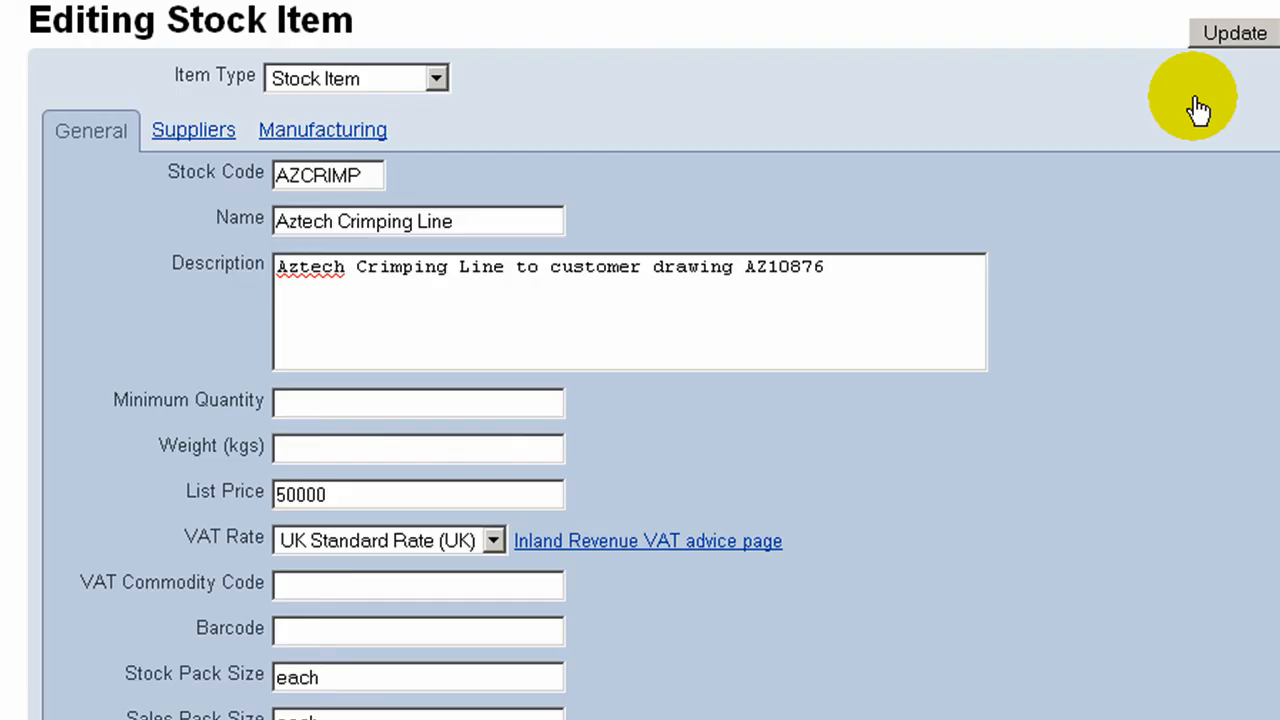
pyautogui.click(352, 140)
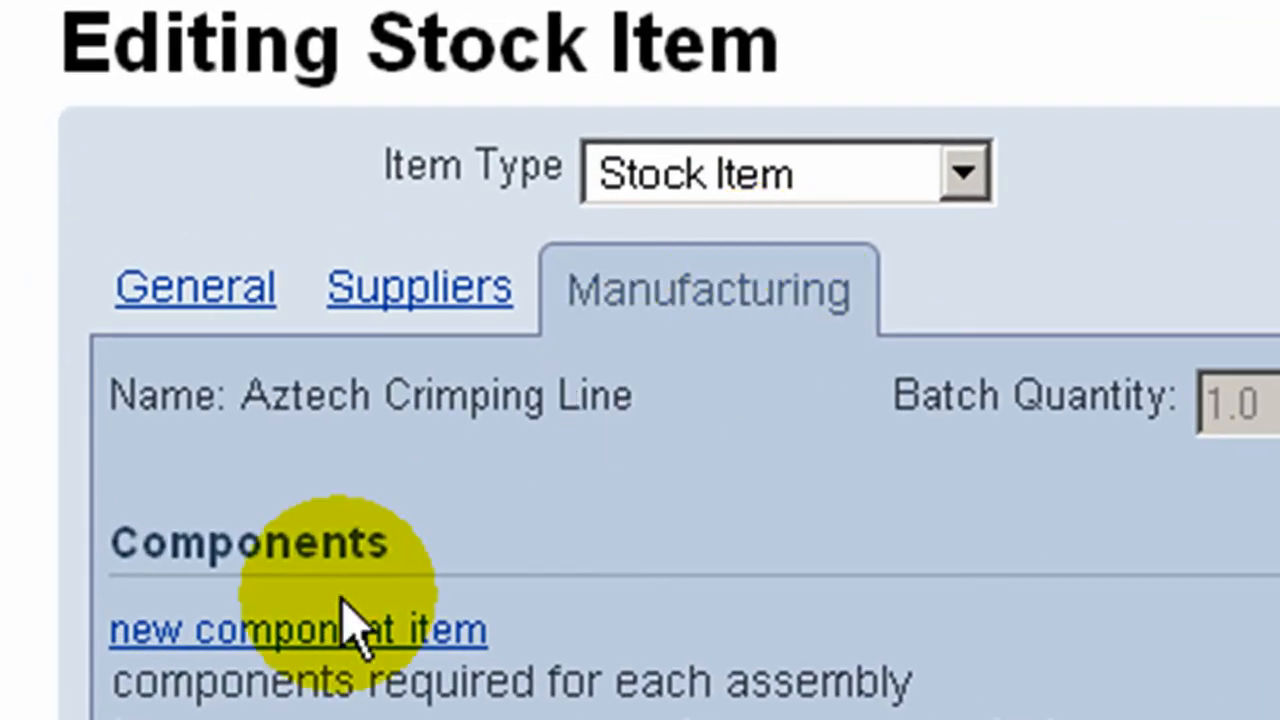
# Add Frame for Aztech Crimping Line and Robot Type II Model 765 as components, quantity 1.0 each, and use the calculated cost for the item.
pyautogui.click(352, 630)
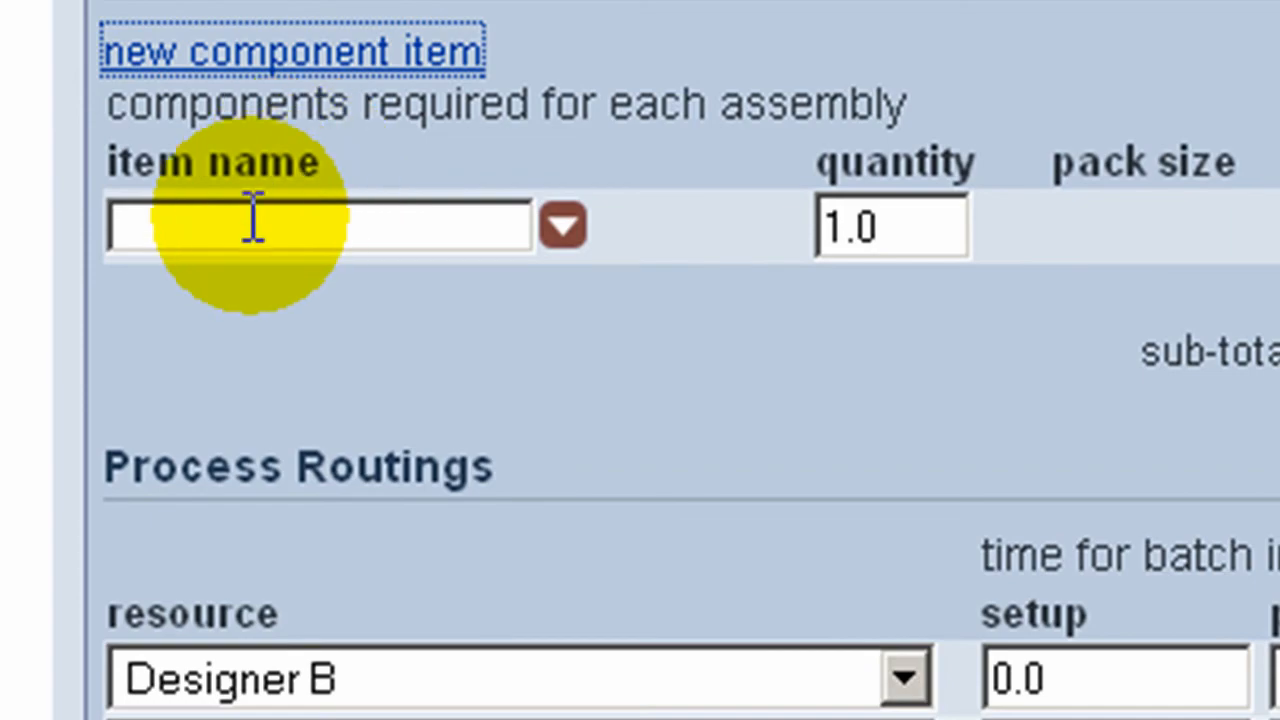
pyautogui.click(252, 220)
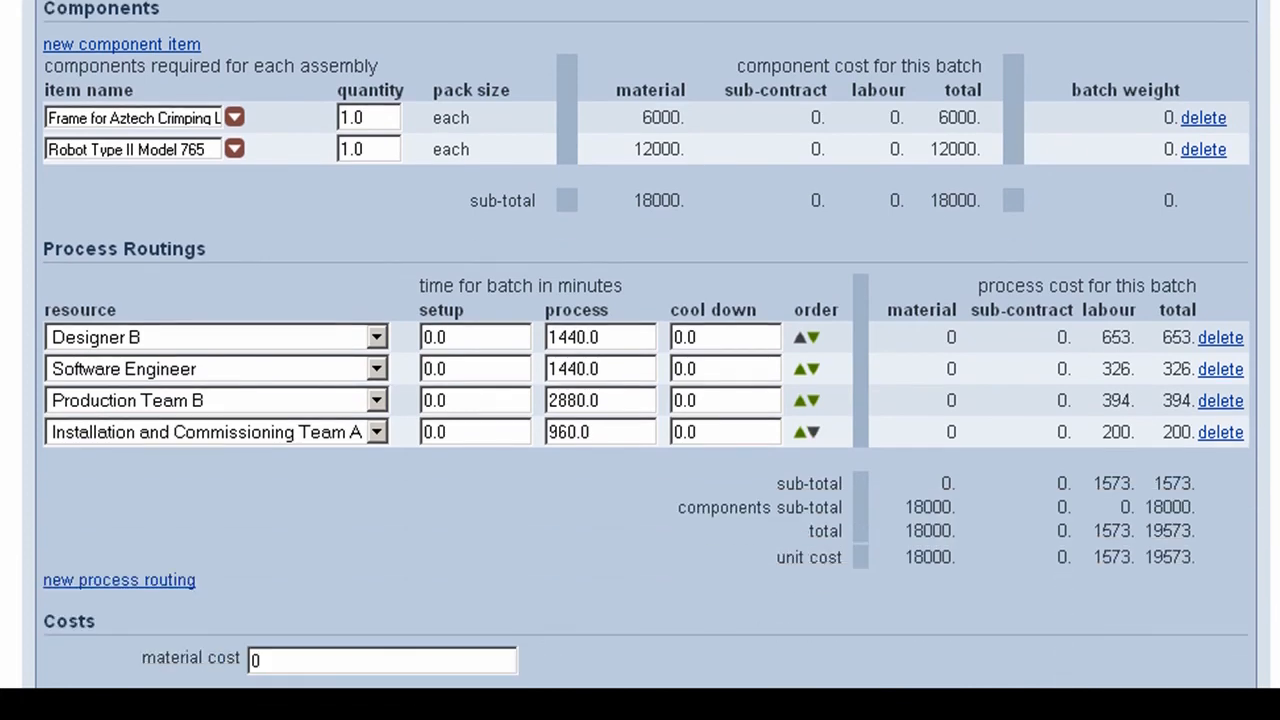
pyautogui.scroll(-2, 640, 344)
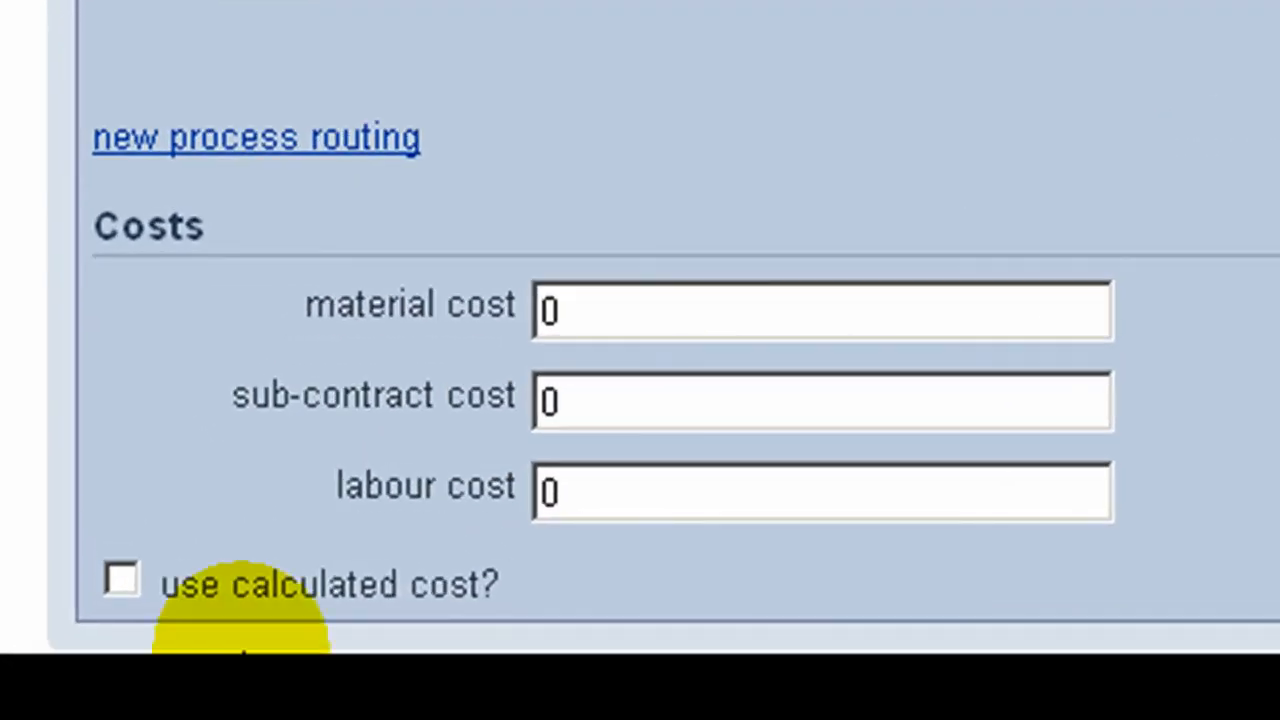
pyautogui.click(120, 582)
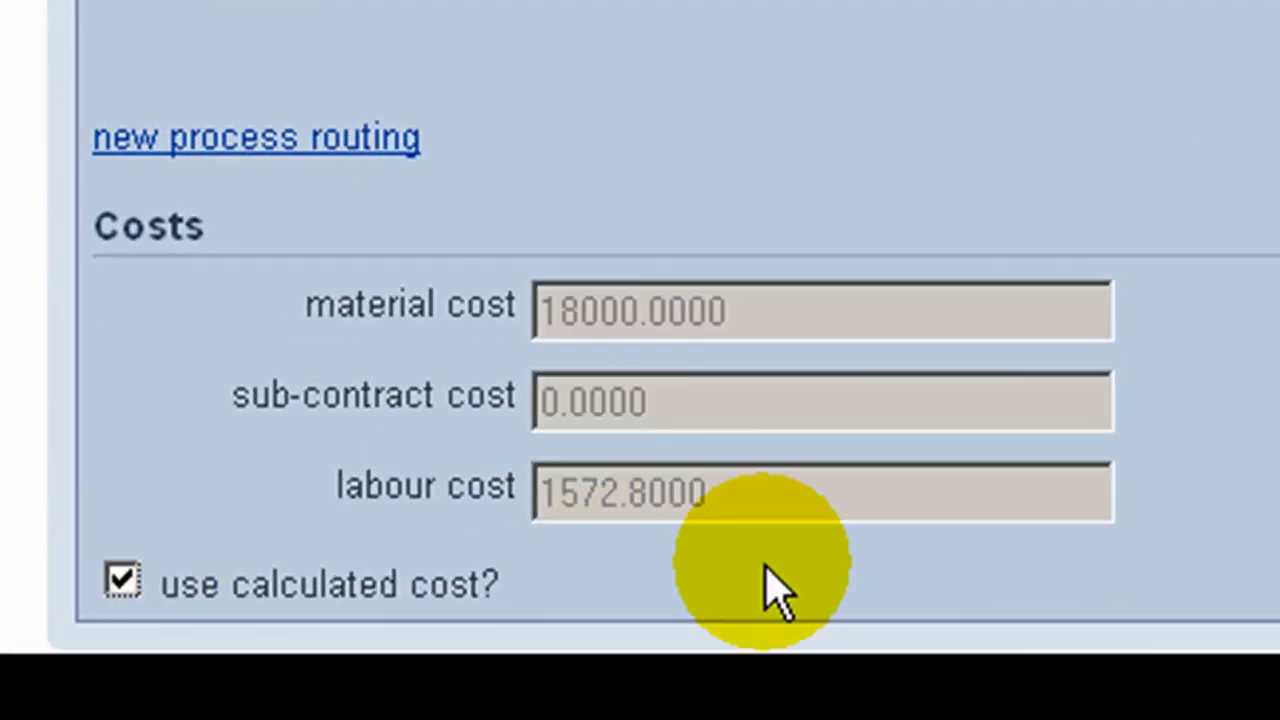